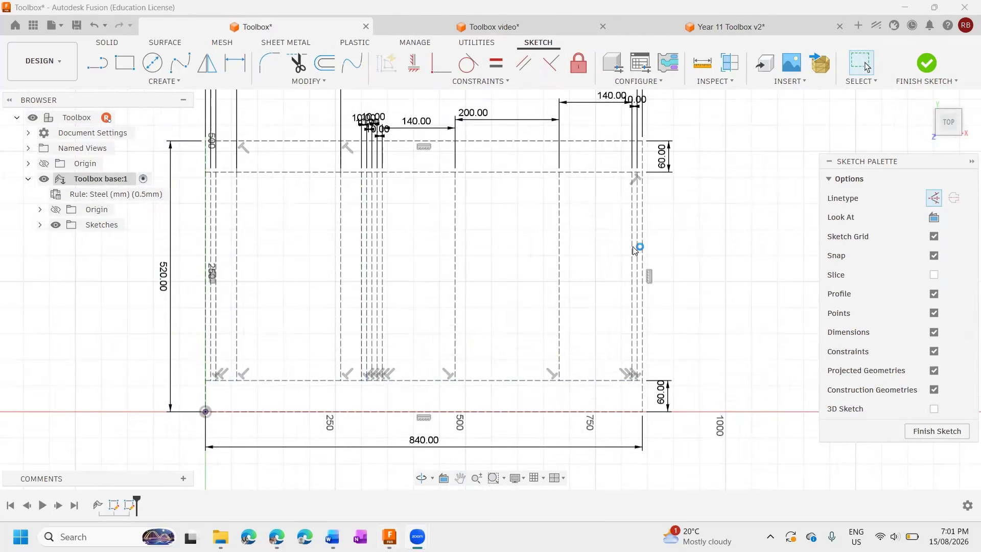
Switch to the Word instructions and review the step 10 to 12 drawings for the remaining toolbox lines.
key(alt+Tab)
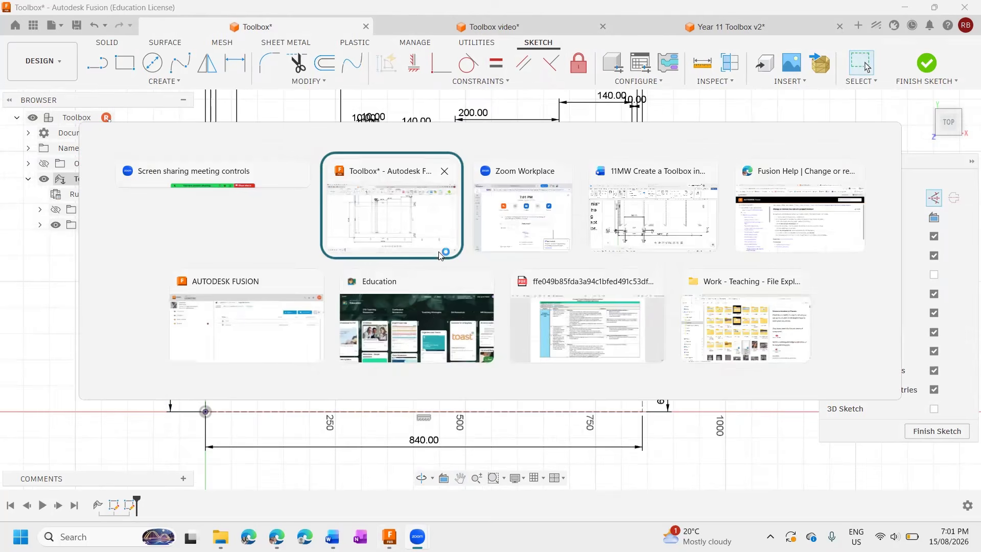
key(alt+Tab)
key(alt+Tab)
scroll(511, 300, down, 3)
scroll(511, 297, up, 5)
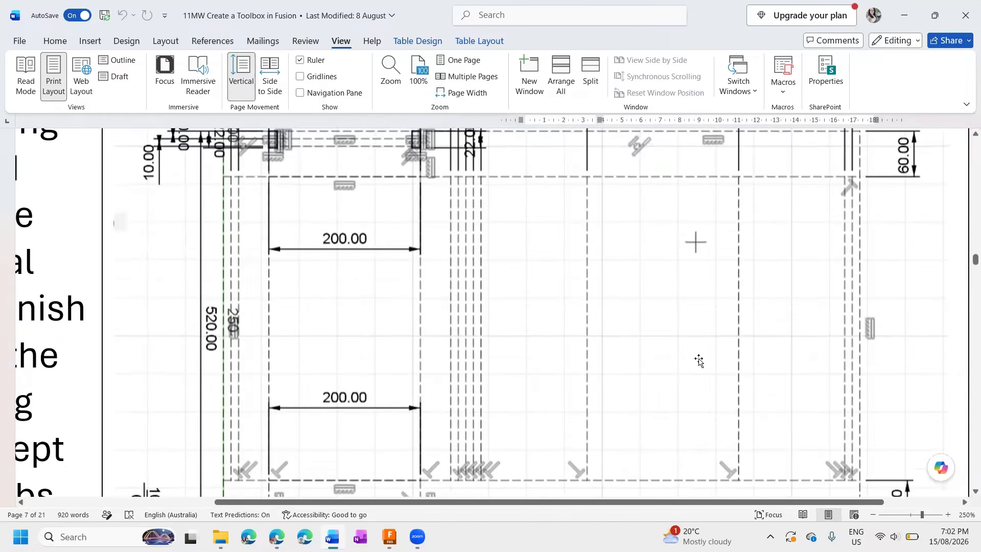
click(914, 515)
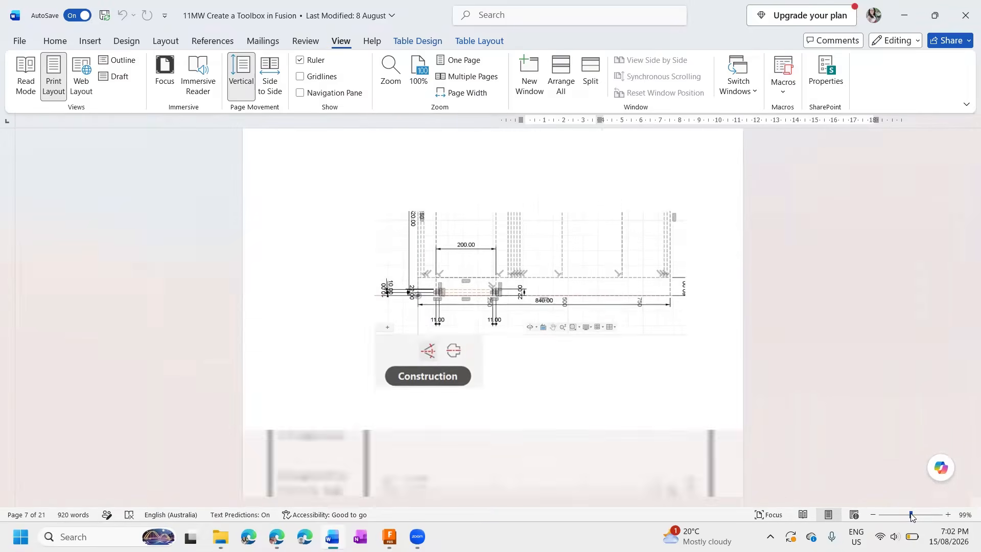
scroll(463, 226, up, 2)
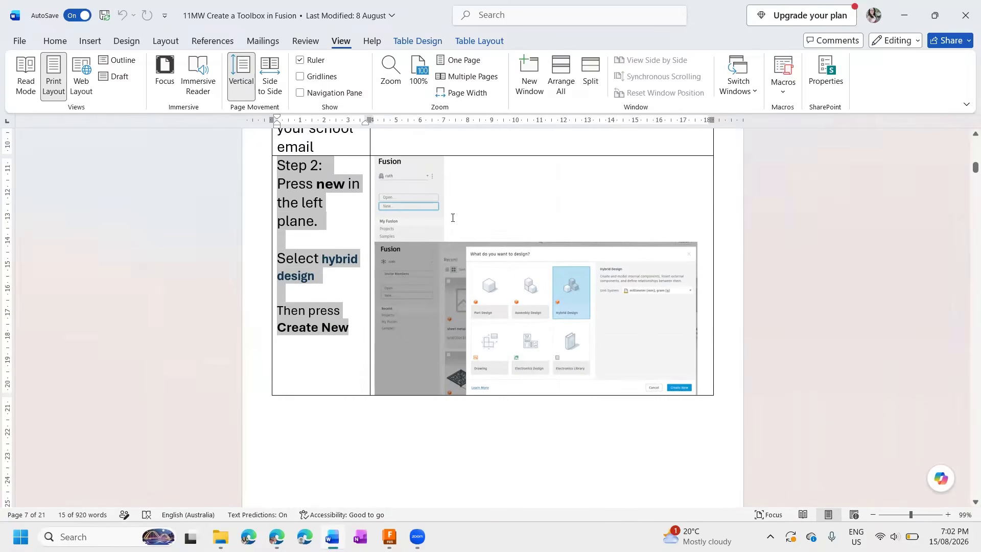
scroll(453, 261, down, 20)
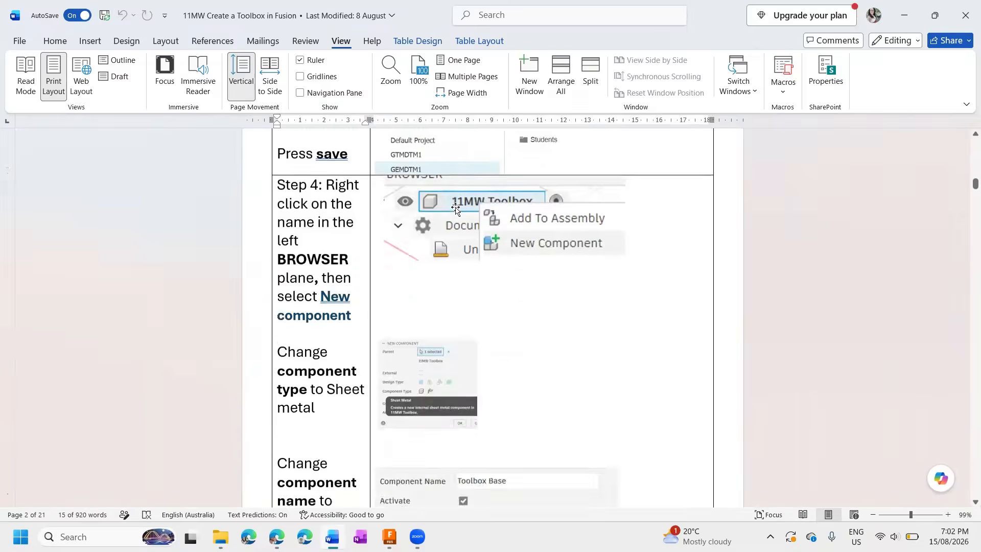
scroll(455, 184, down, 20)
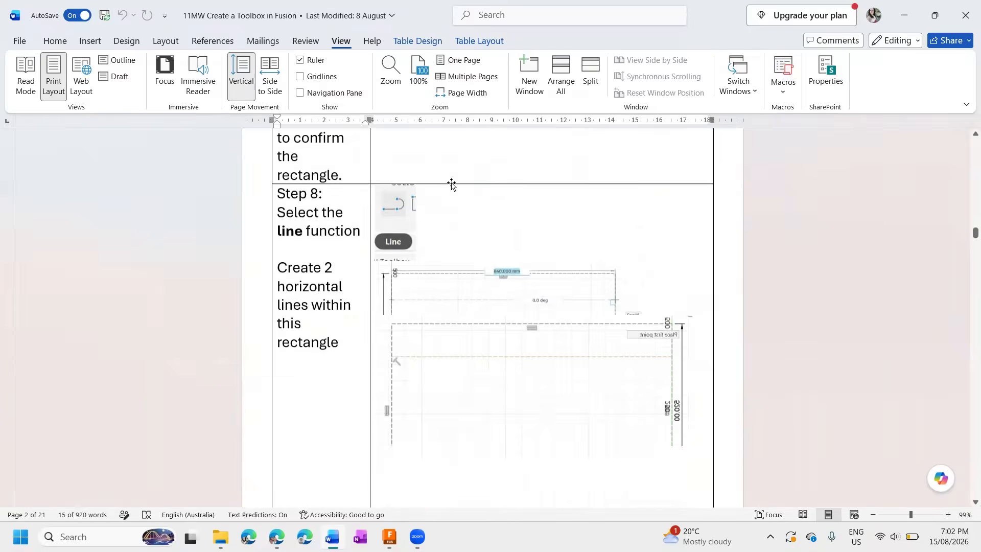
scroll(452, 178, down, 15)
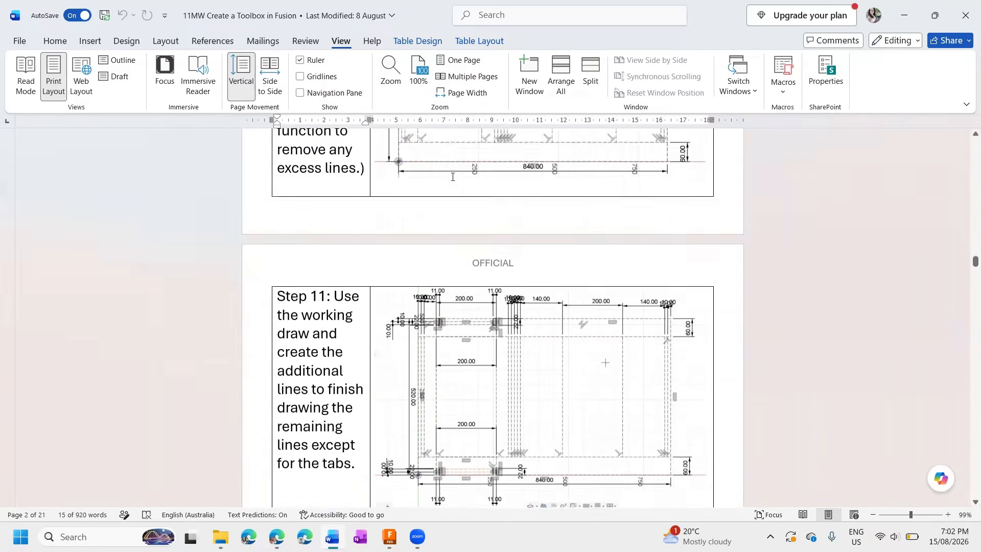
scroll(470, 199, up, 1)
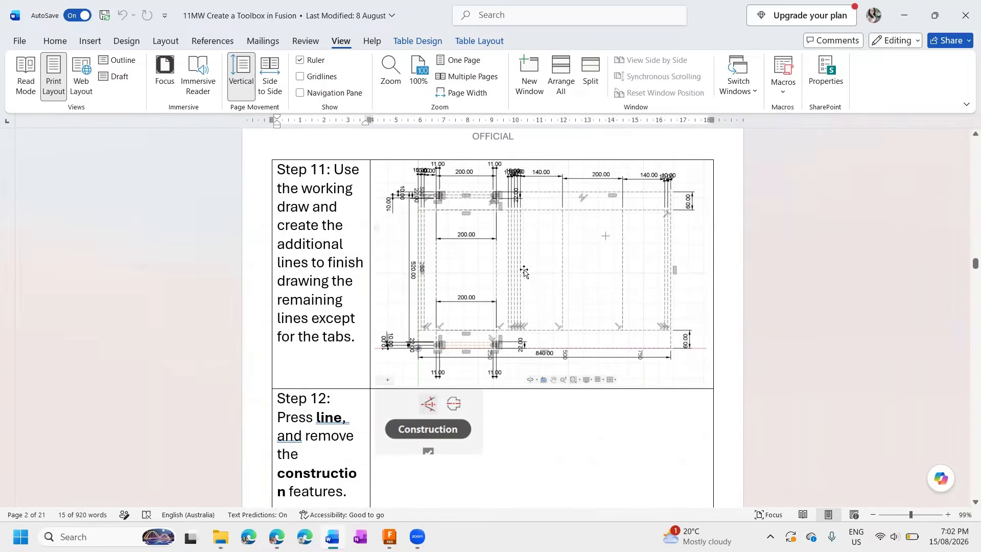
scroll(524, 271, up, 6)
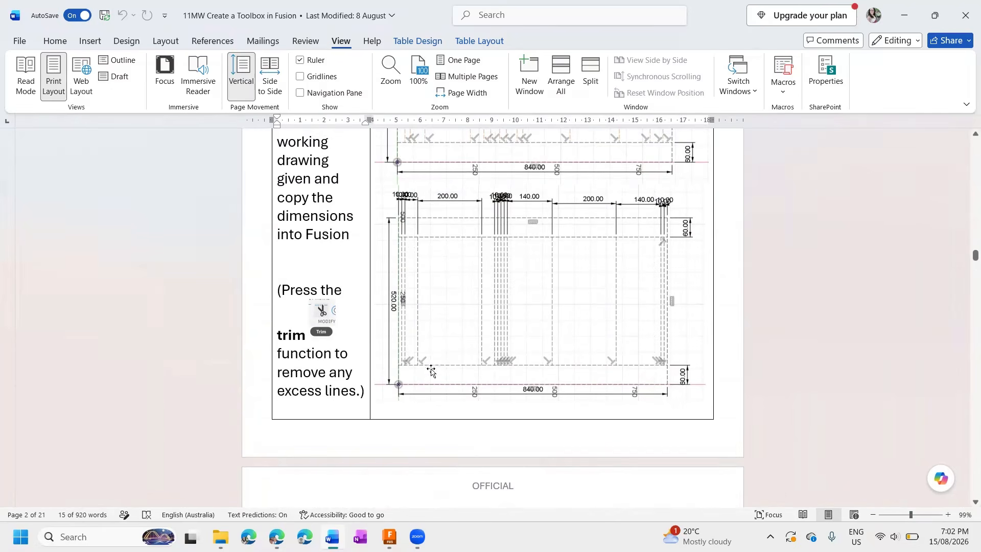
scroll(432, 374, down, 6)
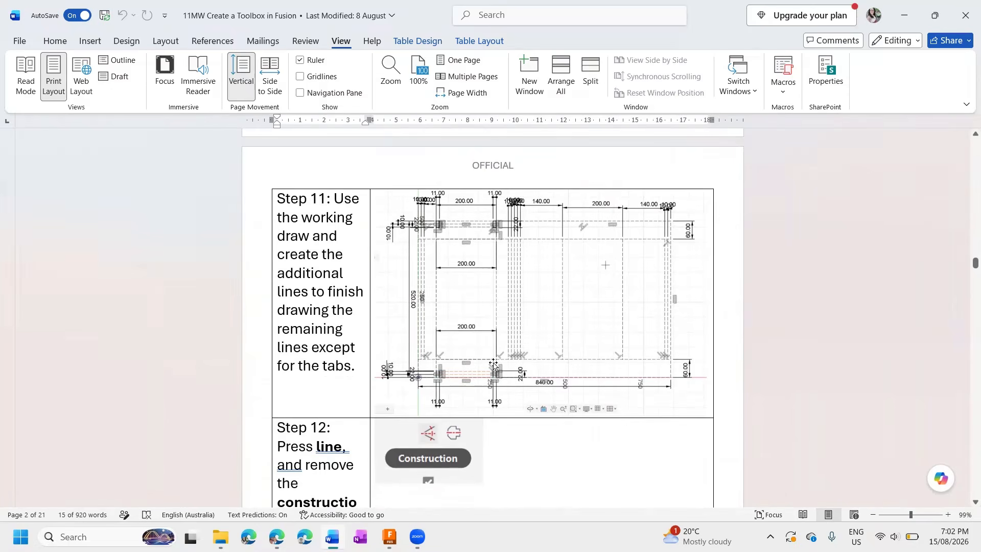
scroll(467, 221, down, 7)
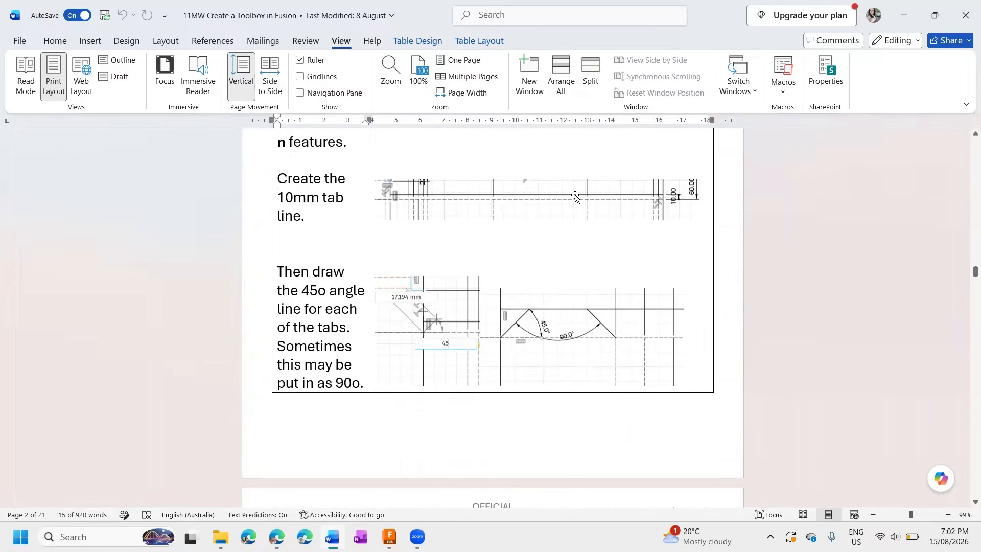
scroll(572, 197, up, 7)
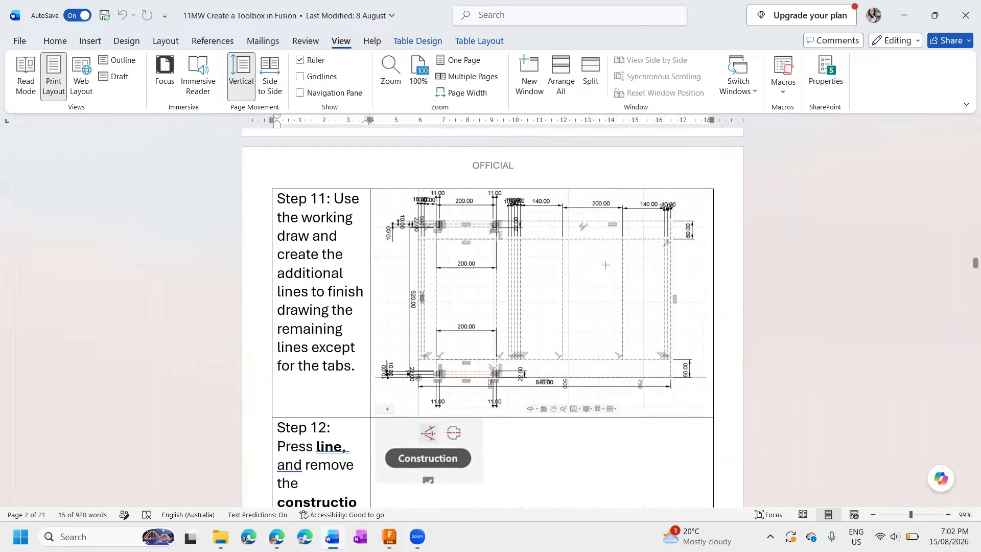
Return to the Toolbox sketch in Fusion and examine the first 200 mm panel's edge lines at the upper and lower strips.
mouse_move(389, 537)
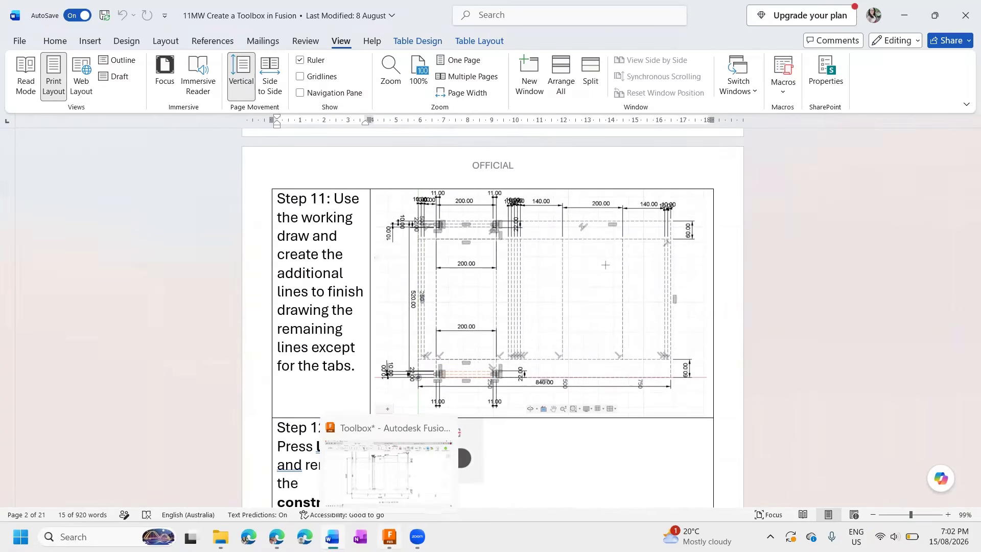
click(388, 465)
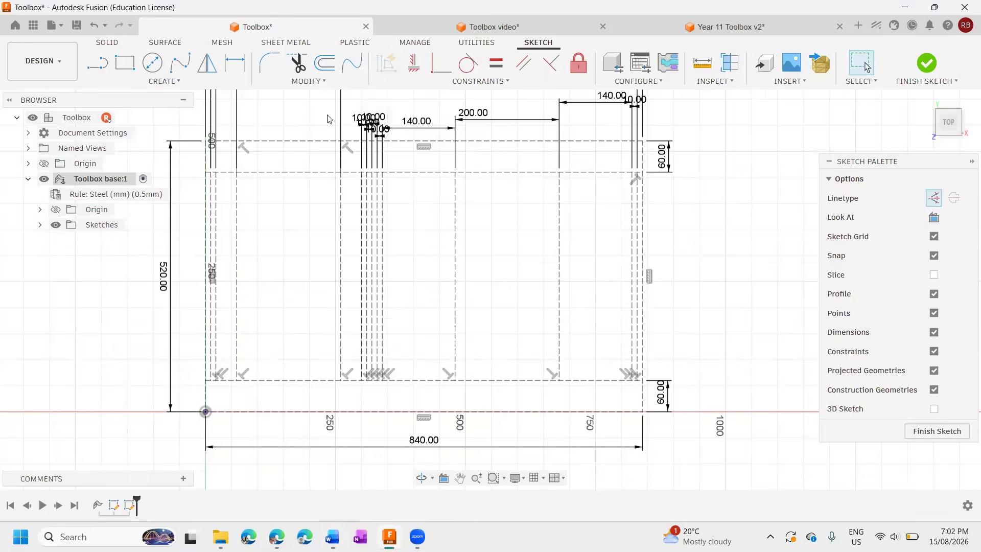
scroll(309, 203, up, 2)
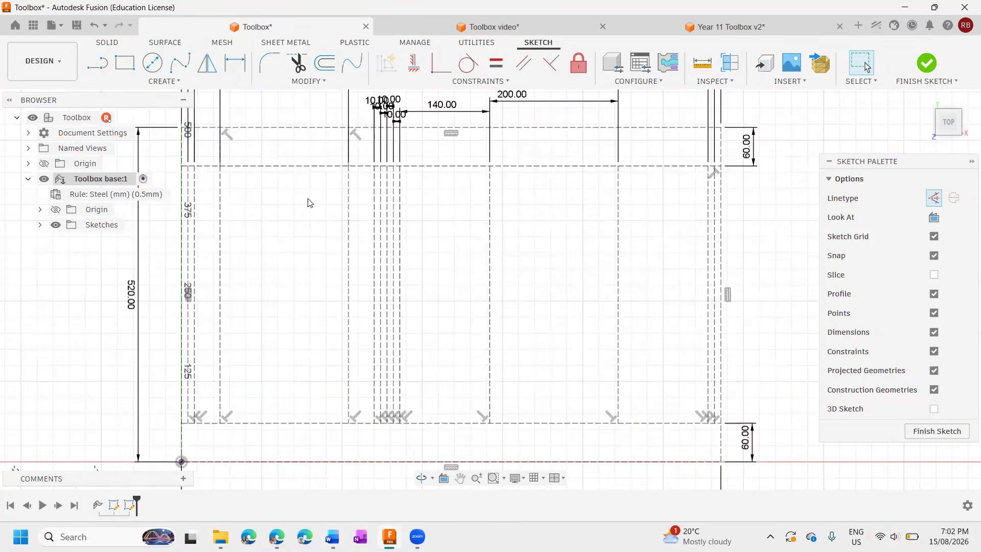
scroll(370, 242, up, 2)
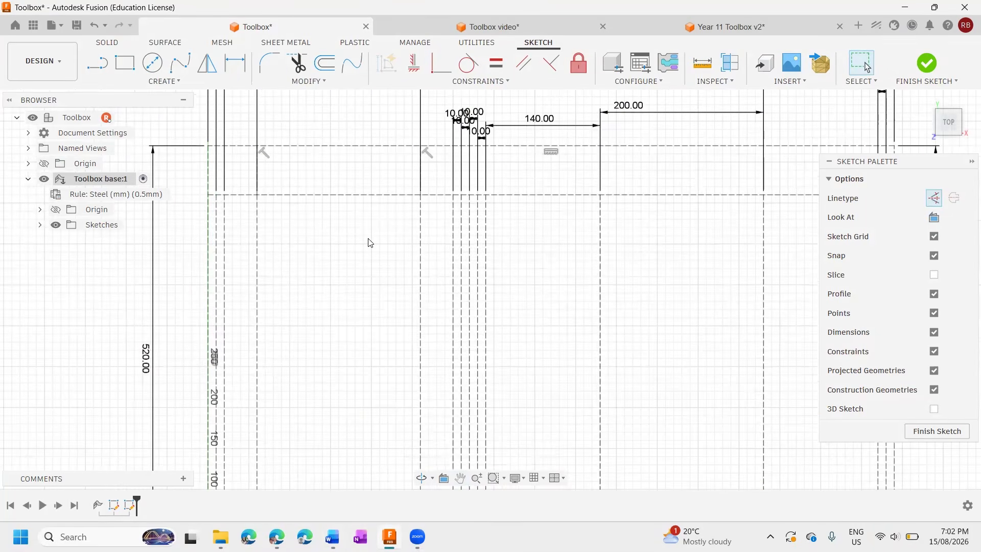
click(257, 183)
scroll(258, 166, up, 10)
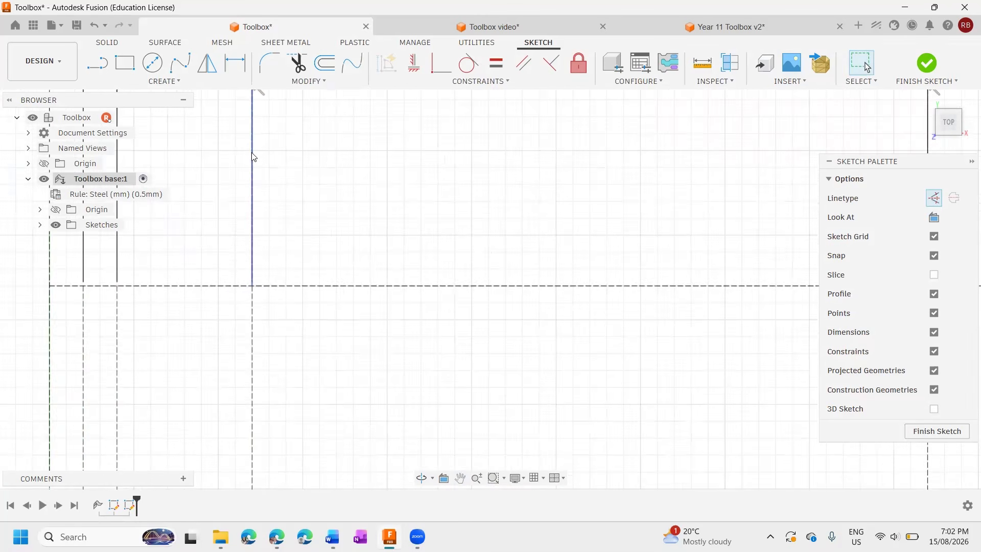
scroll(253, 157, down, 9)
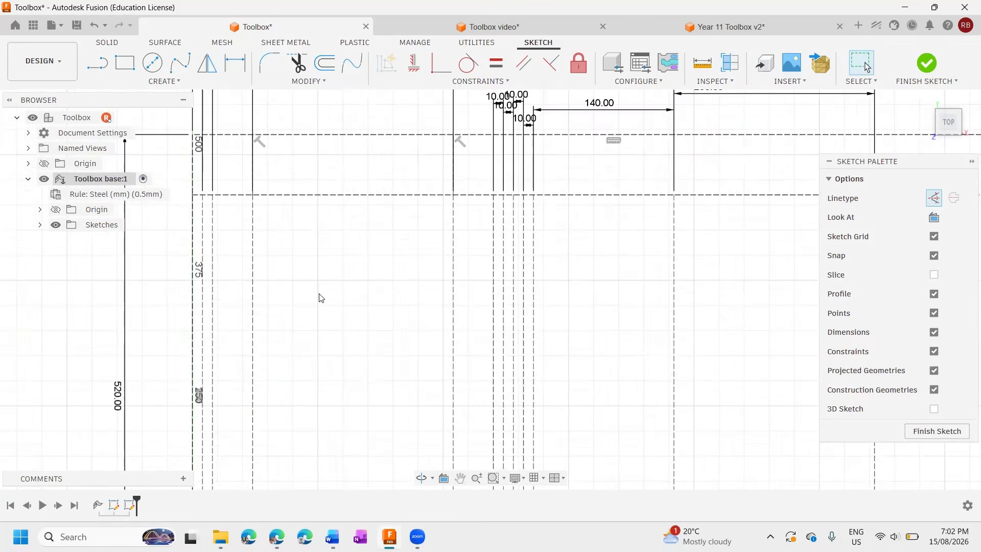
middle_drag(332, 358, 328, 182)
middle_drag(333, 331, 331, 192)
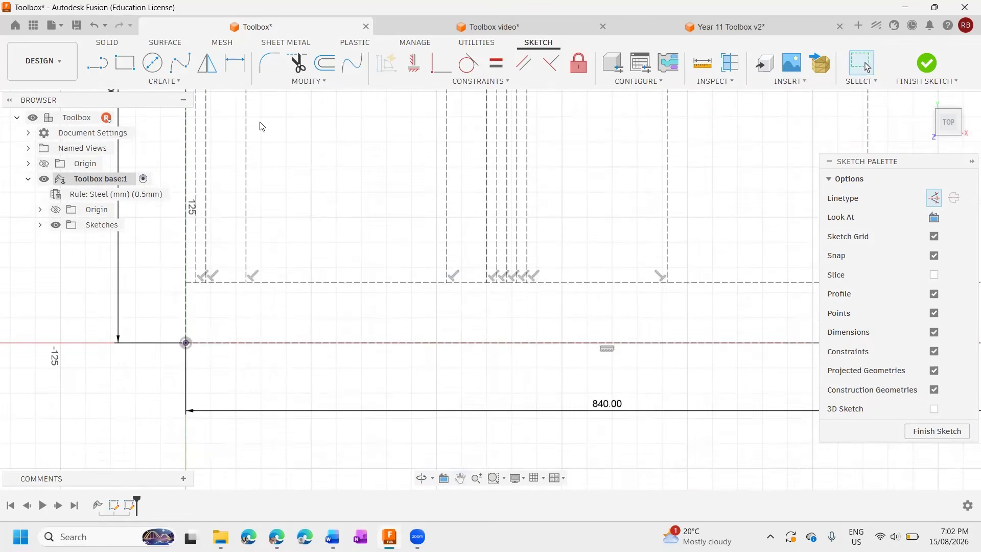
Draw two vertical construction lines across the lower 60 mm strip, extending both edges of the first 200 mm panel to the bottom edge.
click(100, 66)
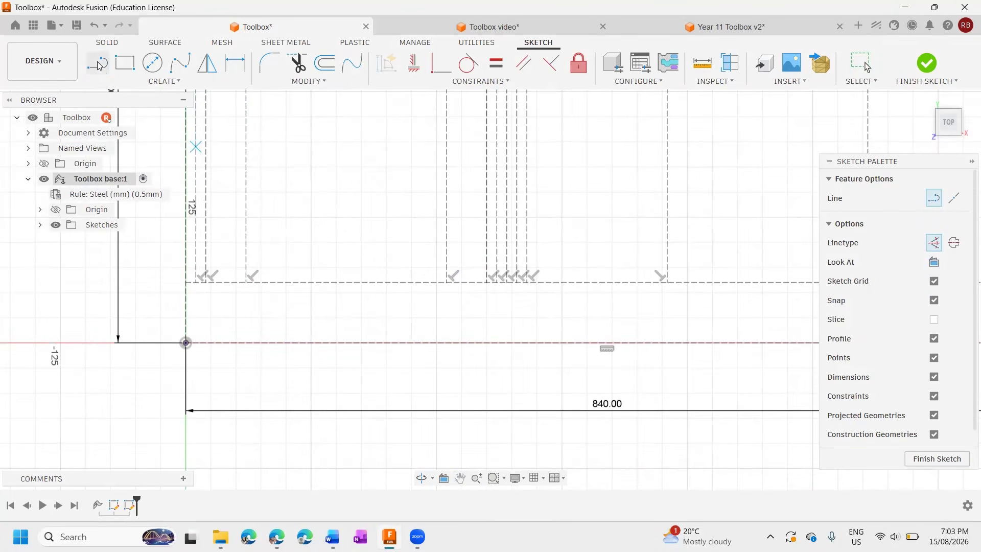
click(100, 65)
scroll(343, 286, down, 5)
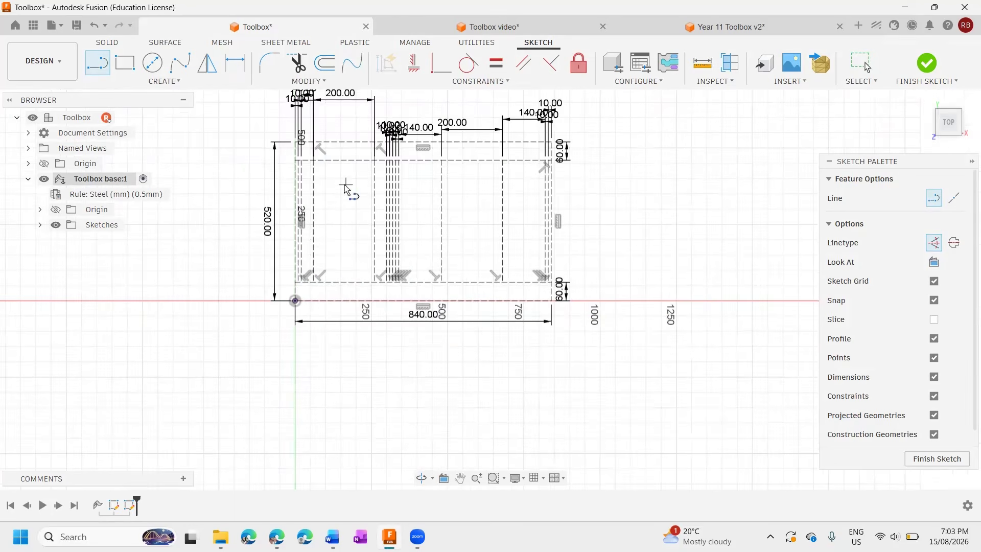
scroll(325, 289, up, 5)
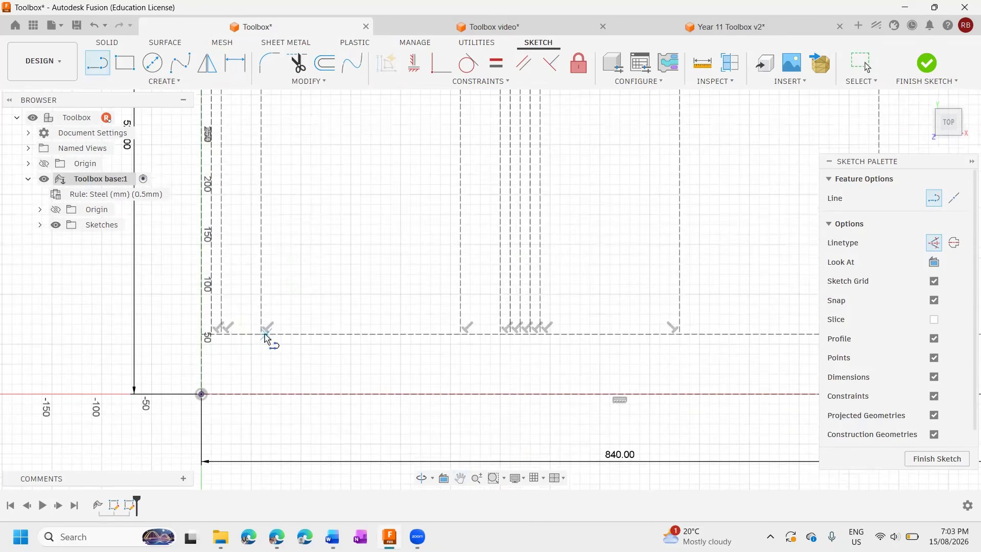
click(261, 335)
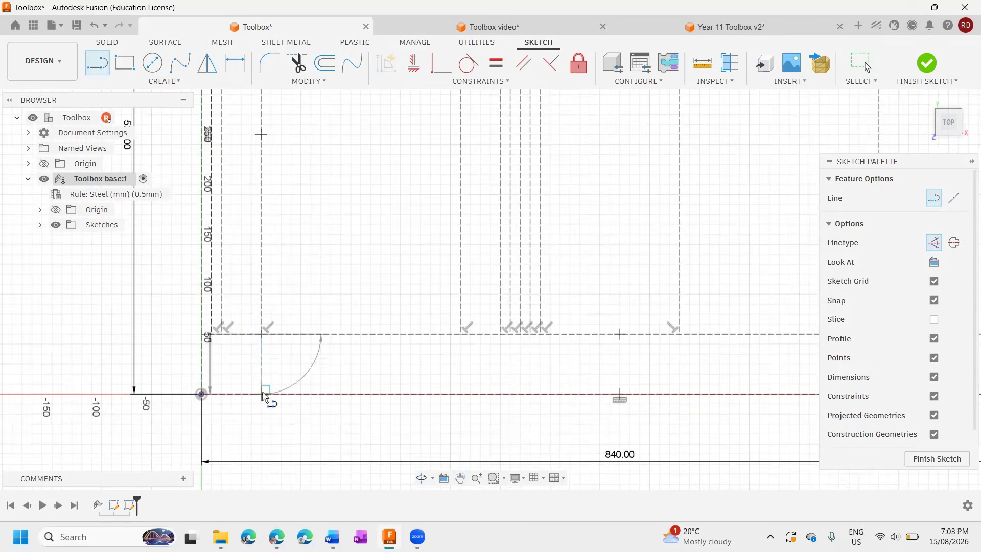
double_click(262, 393)
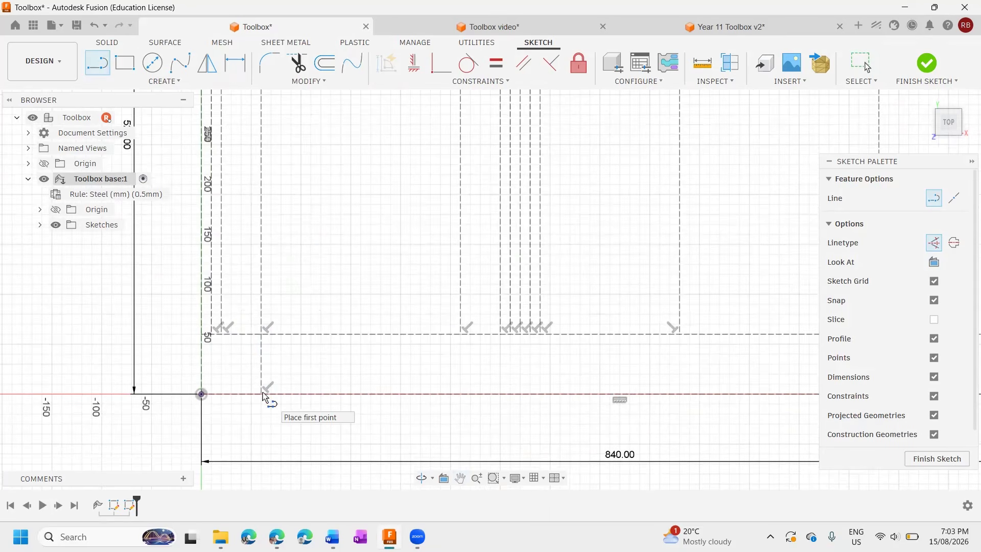
click(462, 336)
double_click(461, 394)
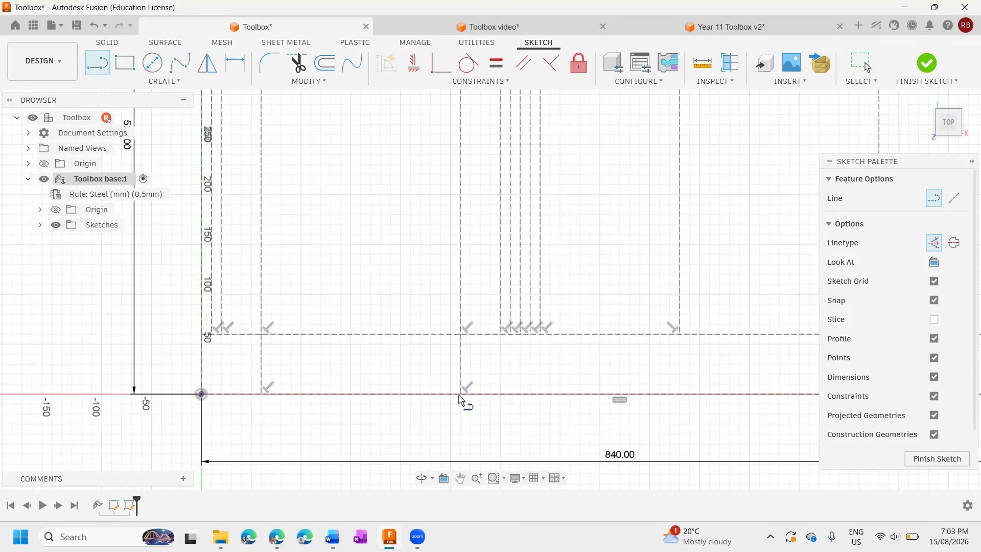
Draw two horizontal 200 mm construction lines between the new verticals, about 14 mm and 23 mm above the bottom edge.
scroll(440, 404, up, 2)
scroll(441, 404, up, 2)
middle_drag(405, 422, 470, 400)
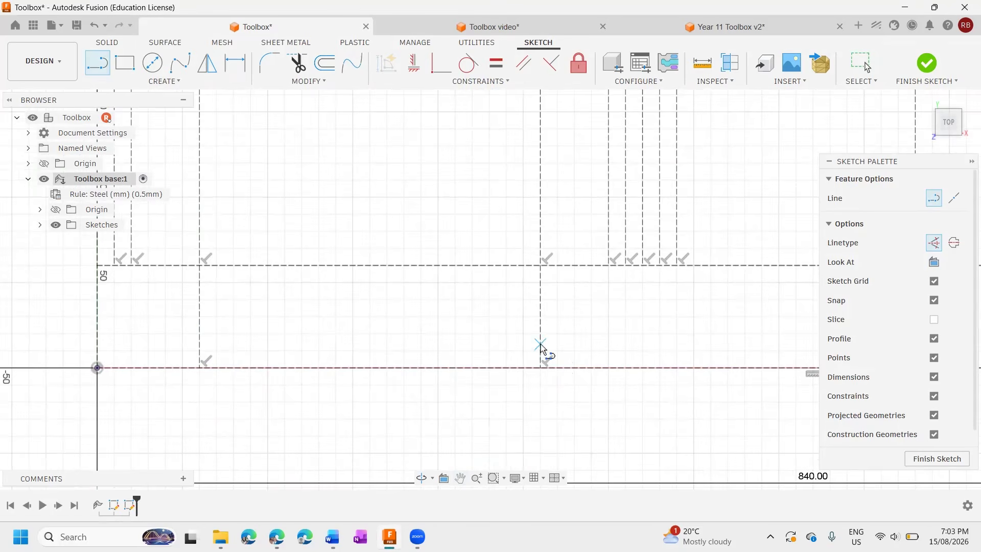
drag(540, 344, 170, 347)
click(200, 345)
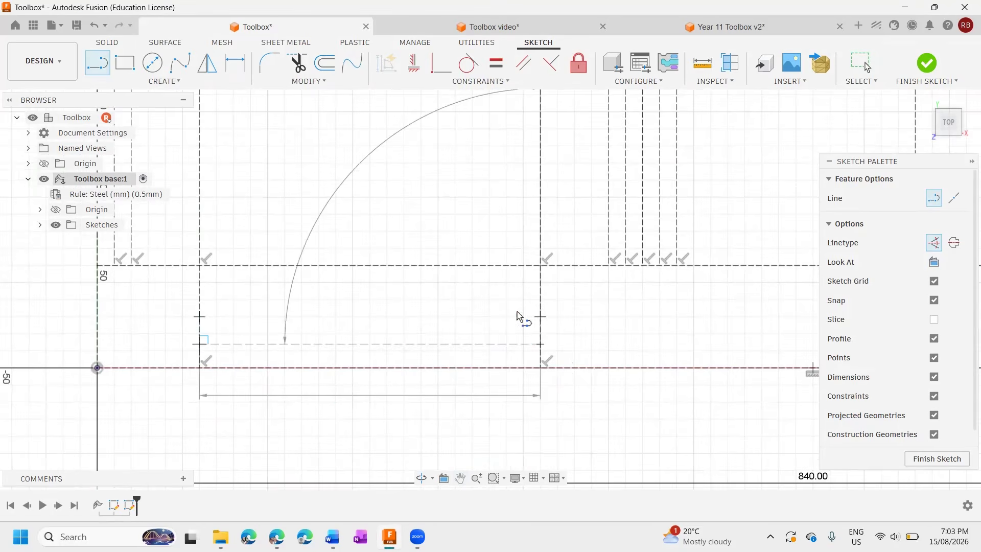
click(541, 329)
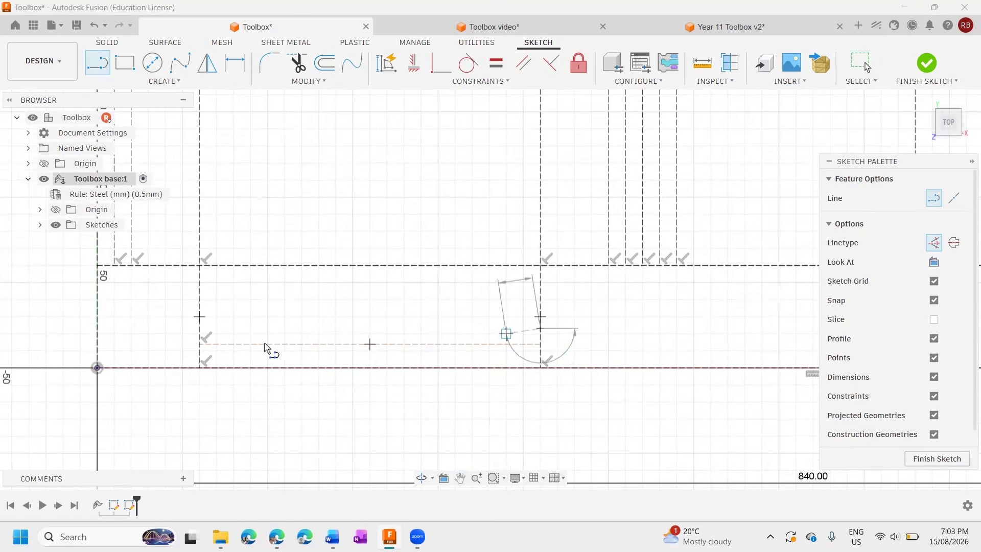
click(201, 329)
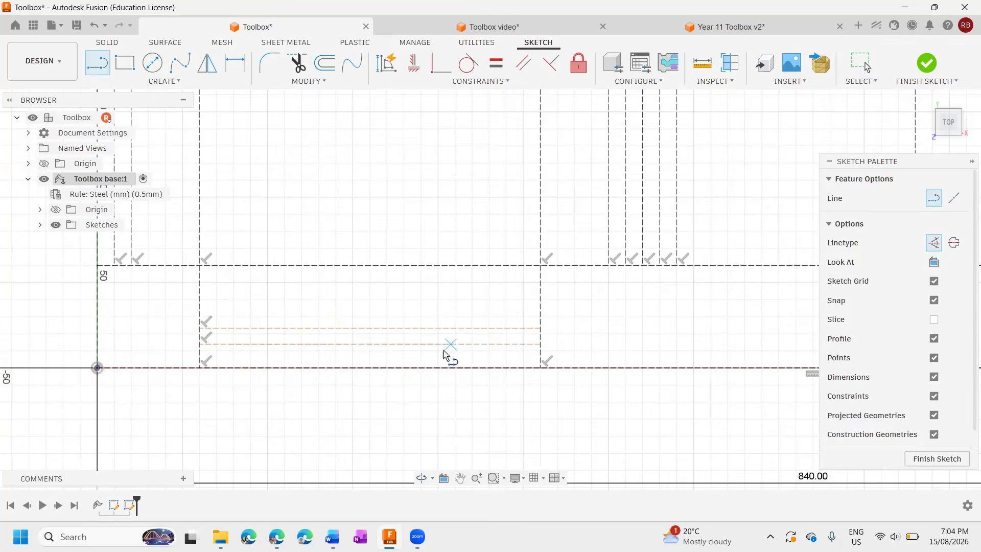
Dimension the lower horizontal construction line 10 mm above the rectangle's bottom edge.
key(d)
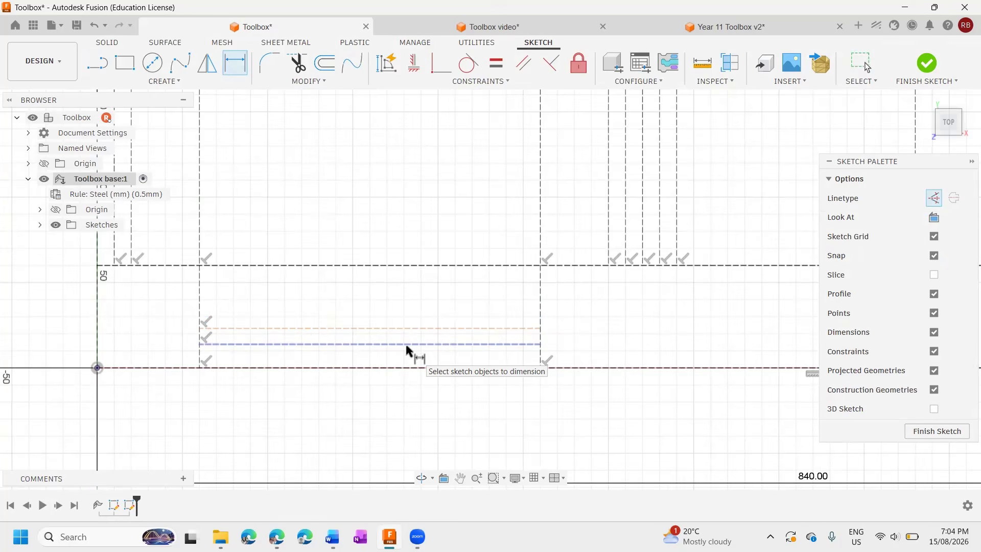
click(407, 345)
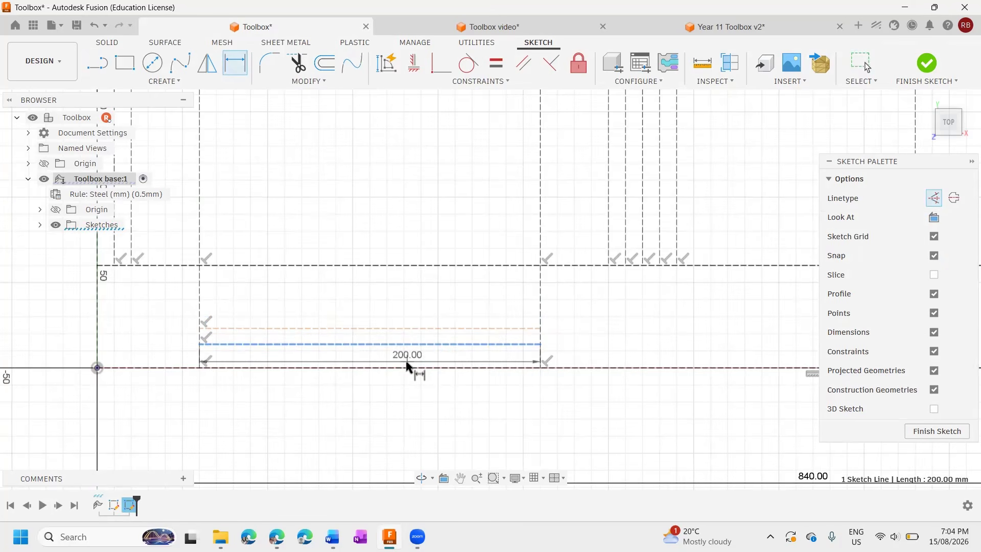
click(409, 368)
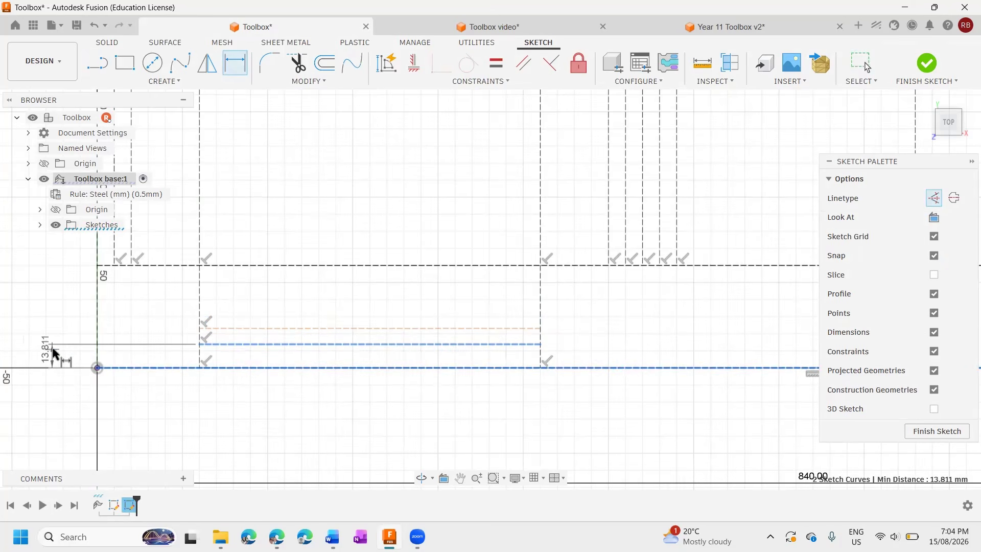
click(35, 356)
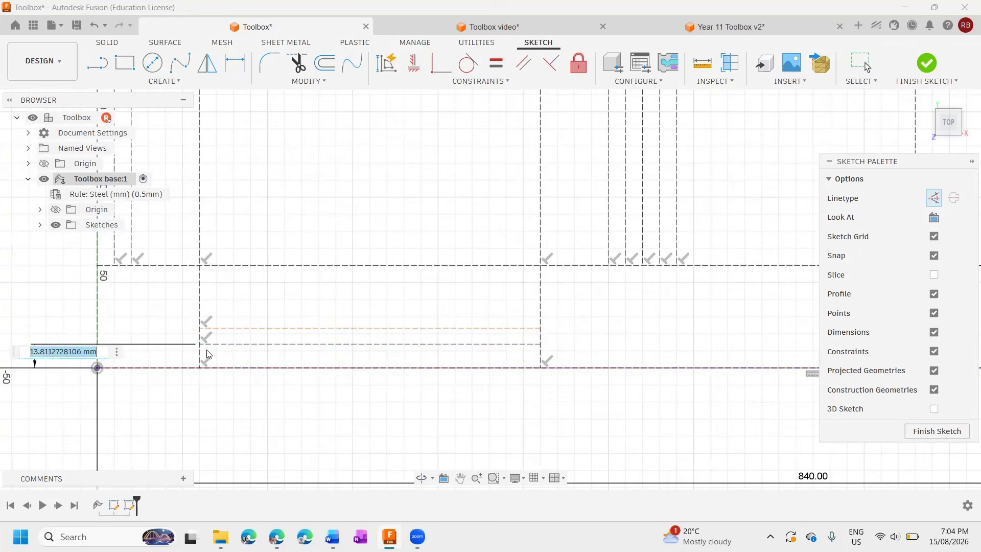
text(10)
key(Return)
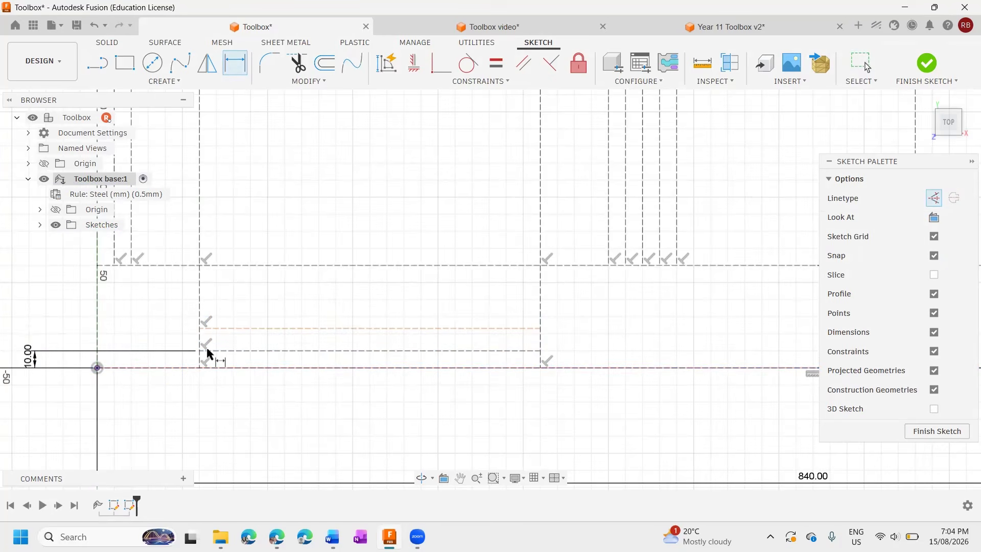
Dimension the upper horizontal construction line in the lower strip 10 mm above the lower one.
click(370, 350)
click(375, 329)
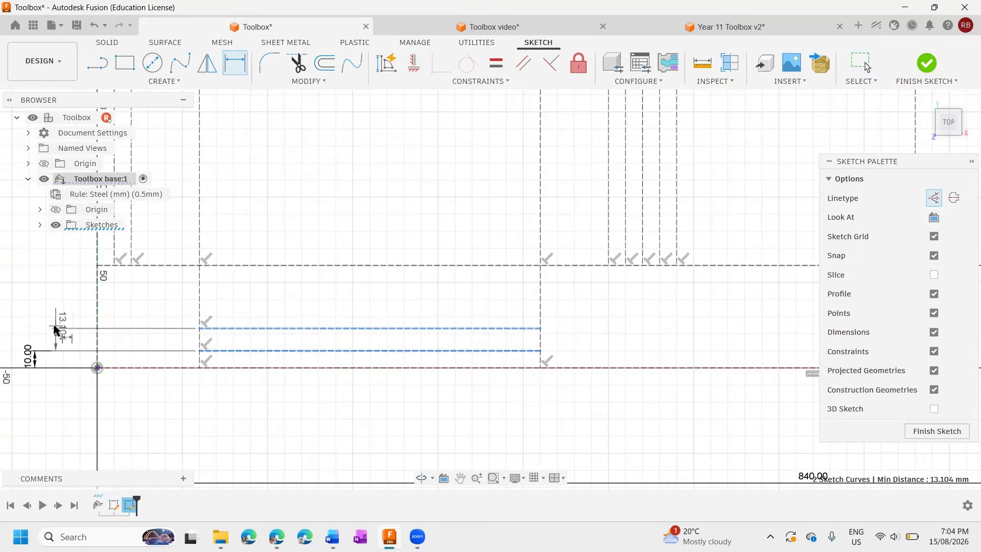
click(44, 338)
text(10)
key(Return)
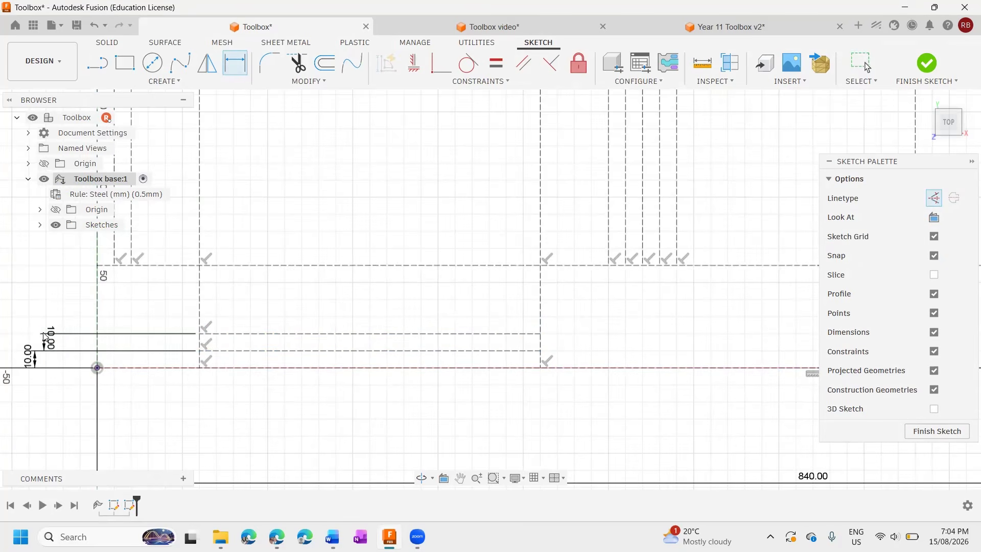
Check the Step 11 working drawing in the Word instructions, and return to the Fusion sketch's upper strip.
scroll(244, 345, down, 1)
scroll(243, 346, down, 5)
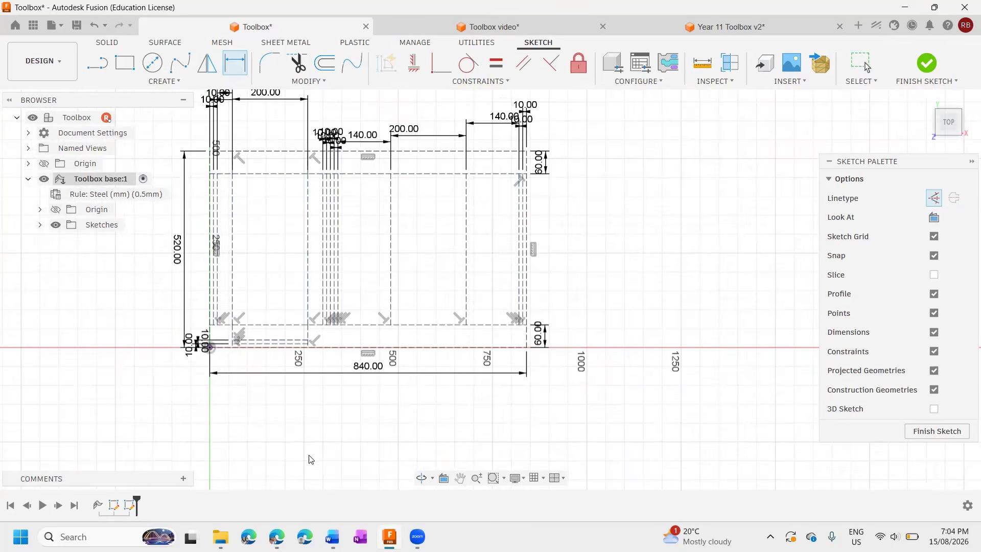
scroll(281, 180, up, 5)
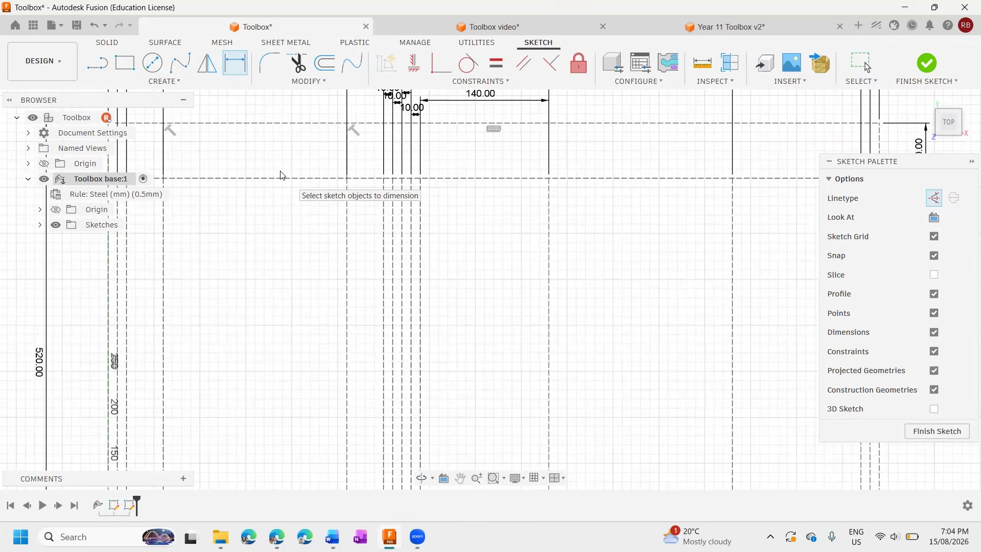
key(alt+Tab)
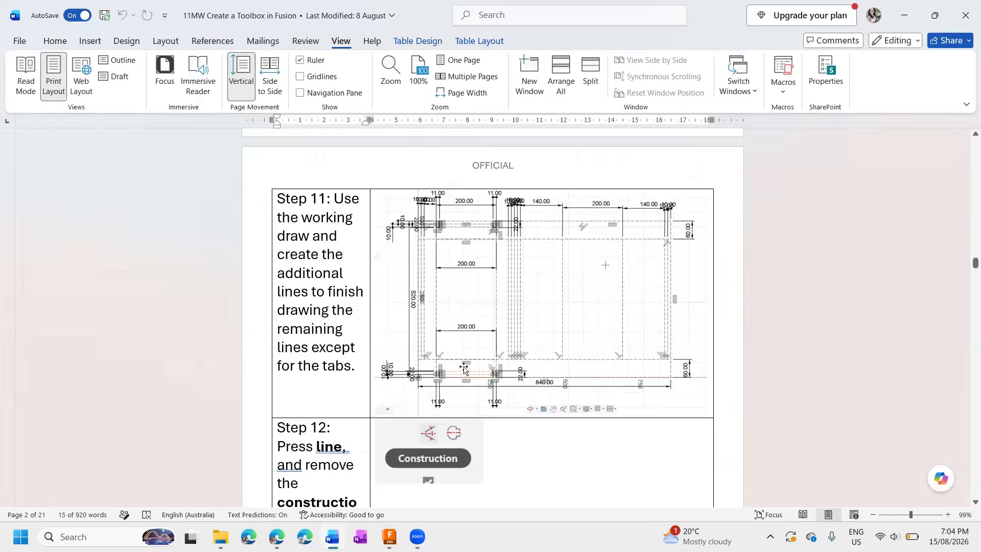
scroll(464, 368, down, 3)
scroll(477, 207, up, 3)
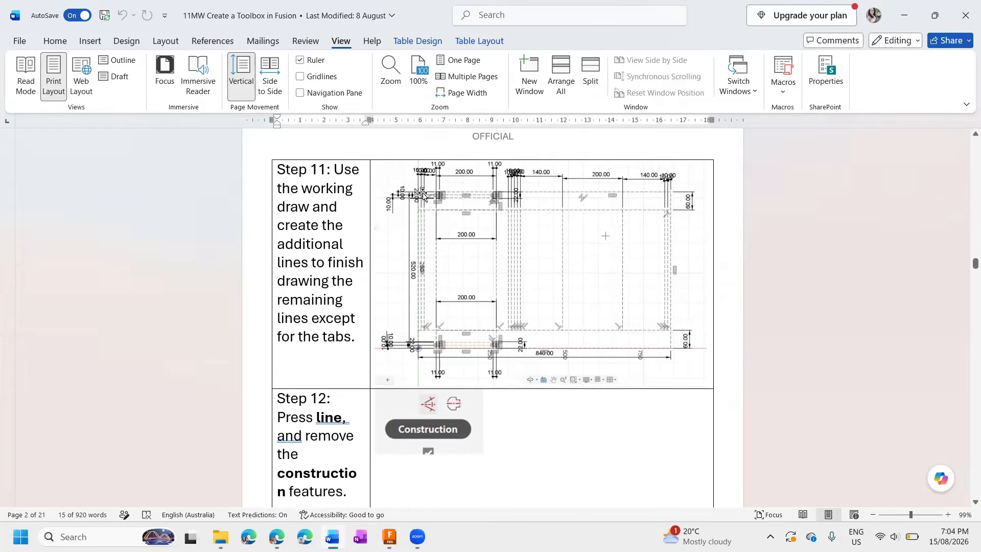
key(alt+Tab)
scroll(211, 140, down, 3)
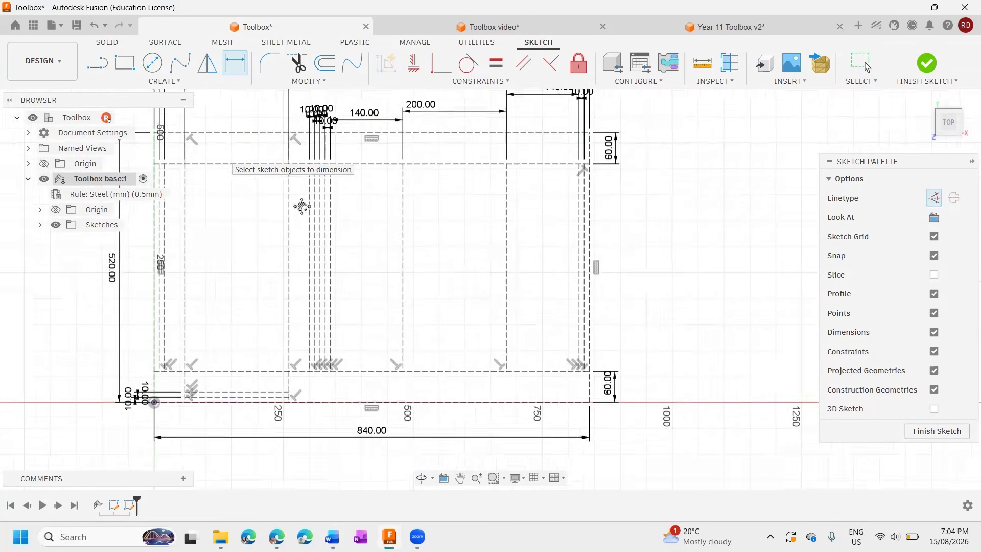
scroll(297, 195, up, 5)
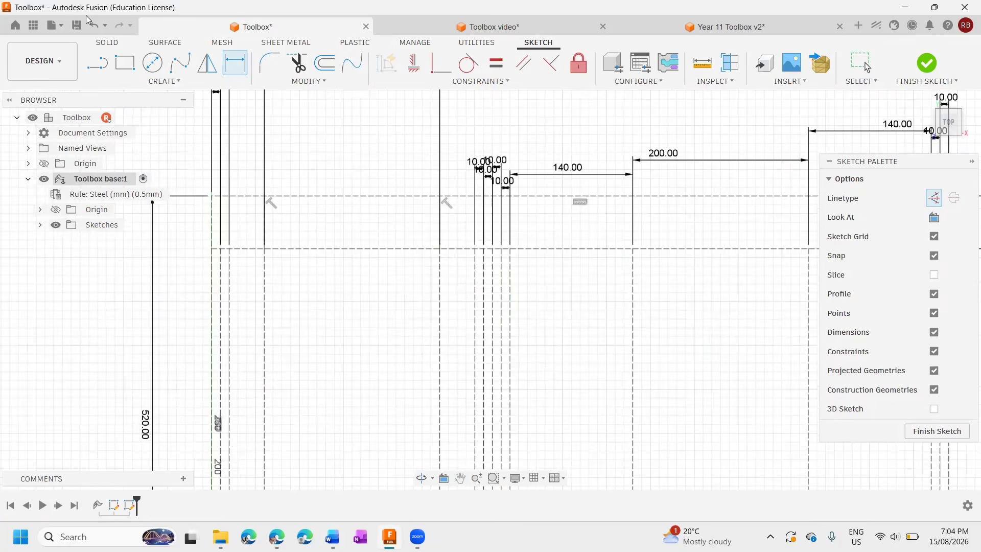
Draw two horizontal 200 mm construction lines across the first 200 mm panel's upper strip, about 20 mm and 50 mm below the top edge.
click(97, 63)
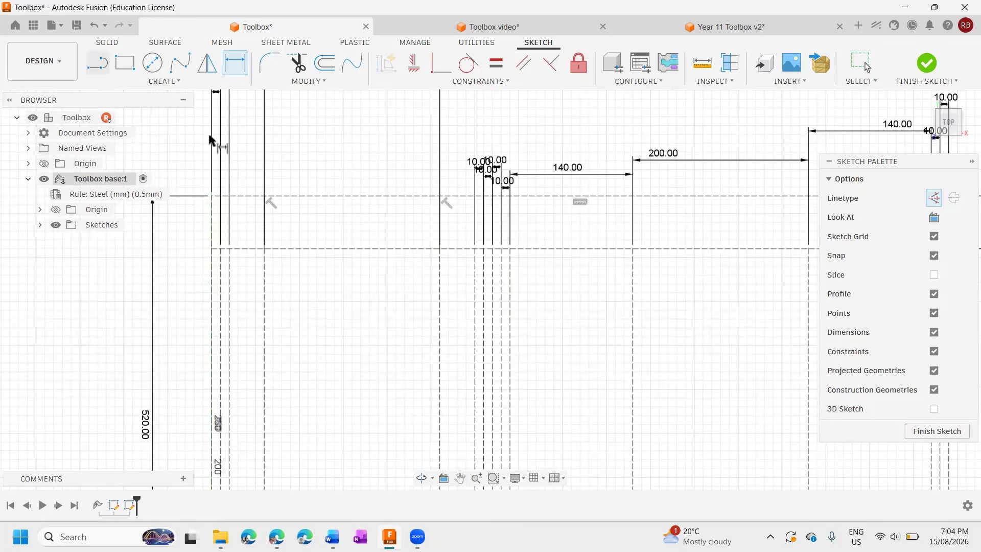
click(265, 215)
click(439, 213)
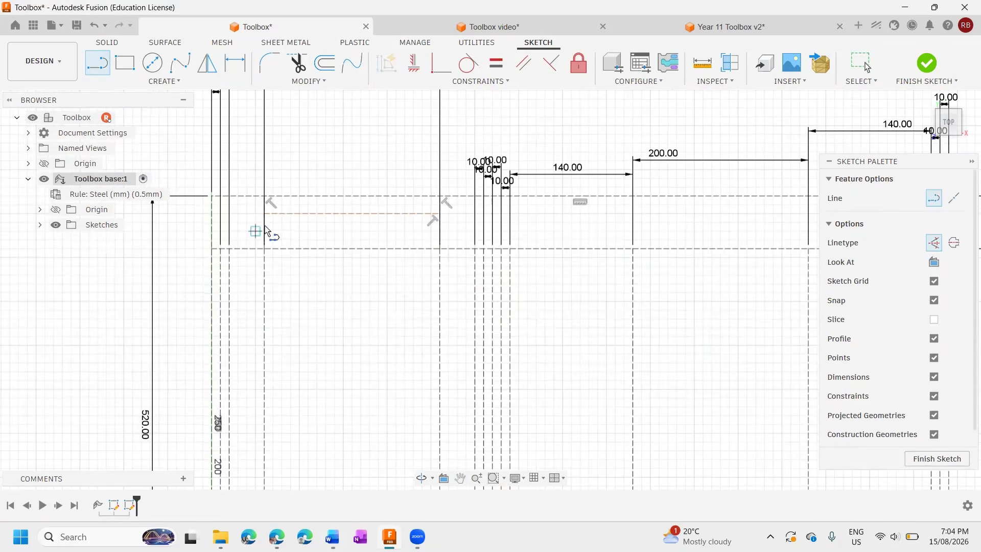
click(438, 240)
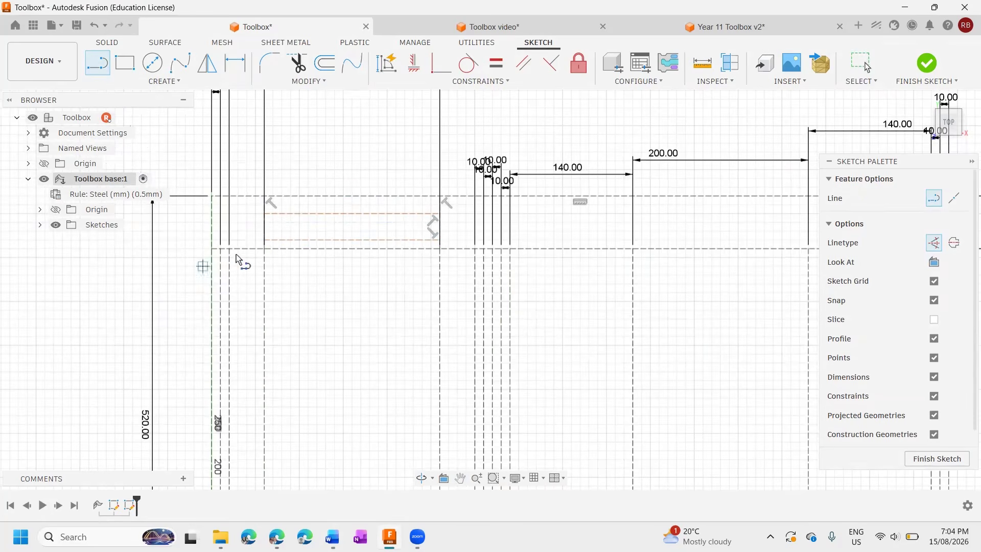
Dimension the upper of the two new construction lines 10 mm below the rectangle's top edge.
key(d)
click(334, 197)
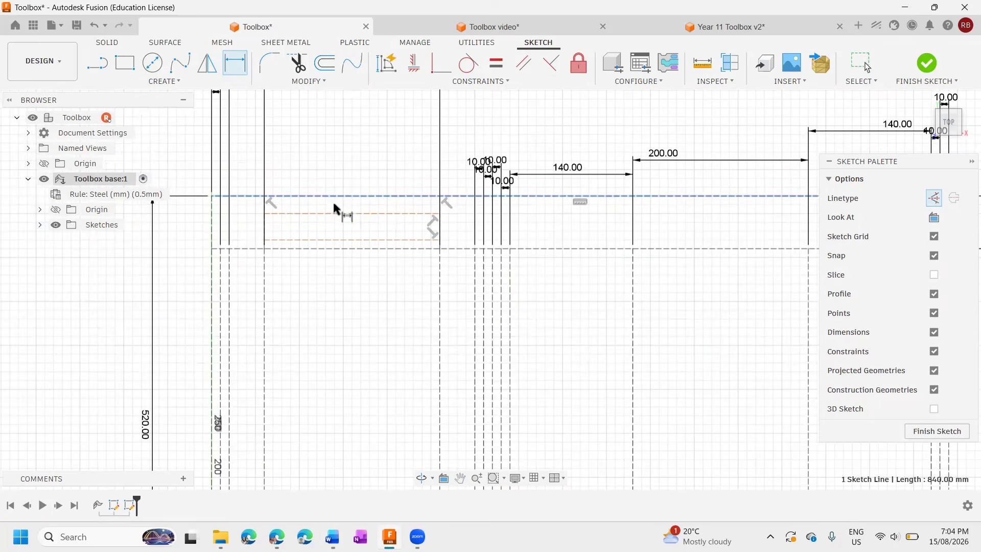
click(338, 214)
click(182, 219)
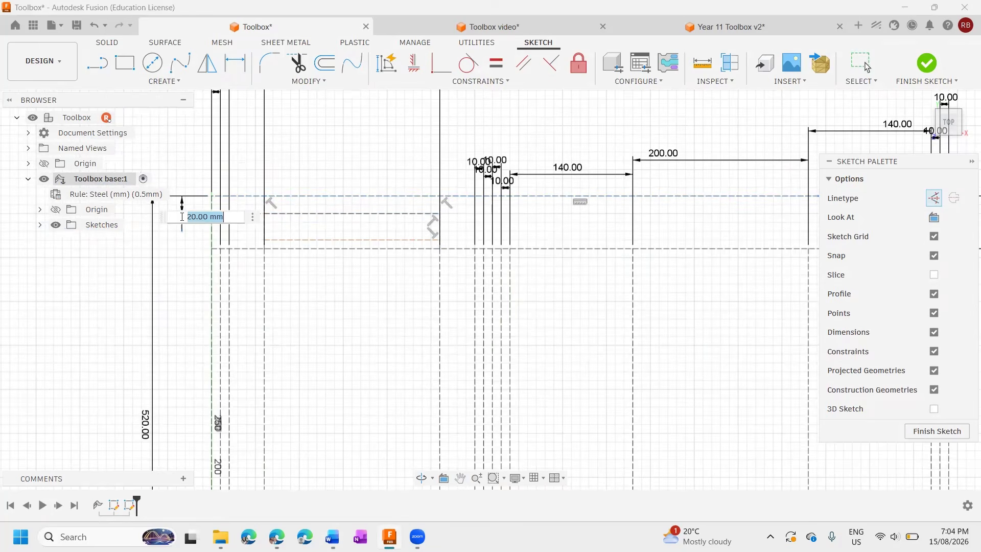
text(10)
key(Return)
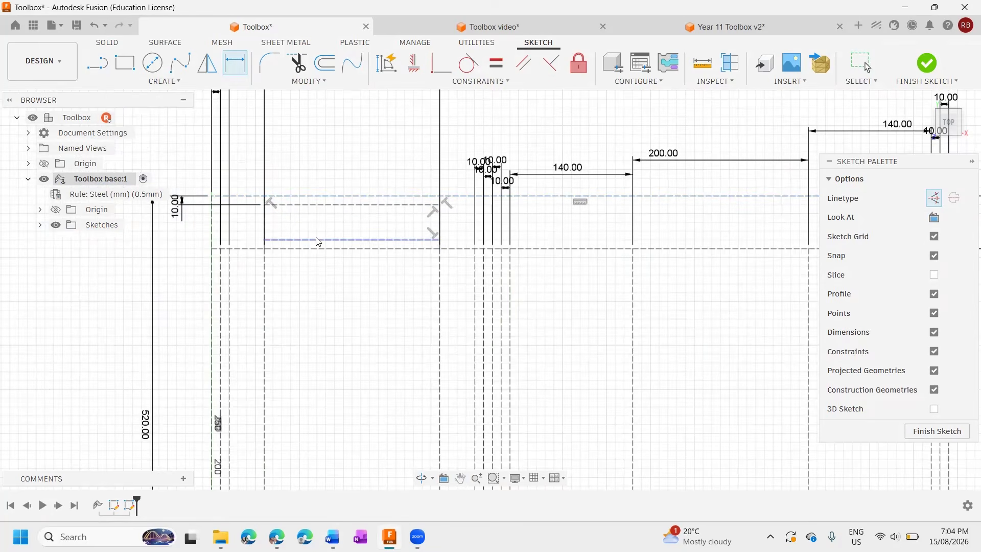
Dimension the lower construction line in the upper strip 10 mm below the one above it.
click(319, 239)
click(323, 204)
click(179, 235)
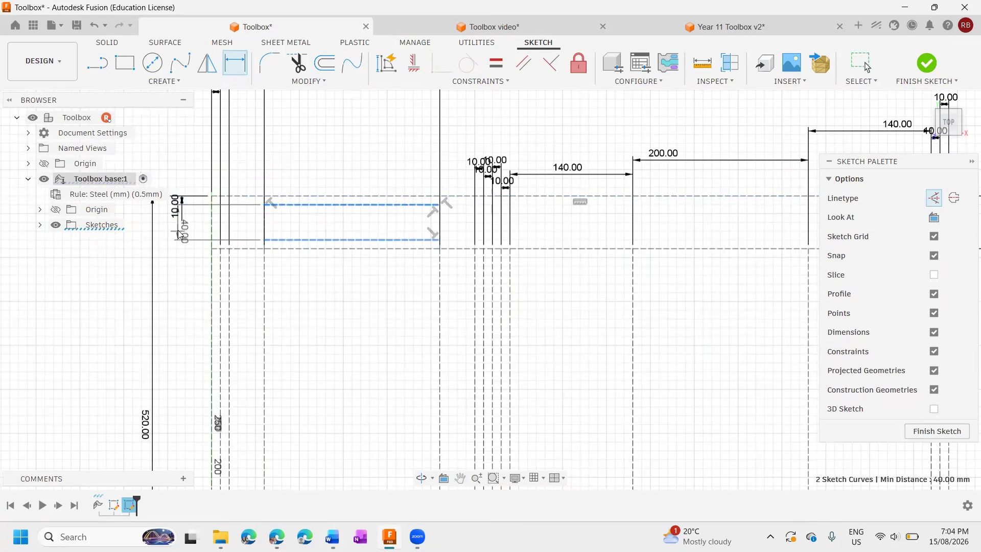
text(10)
key(Return)
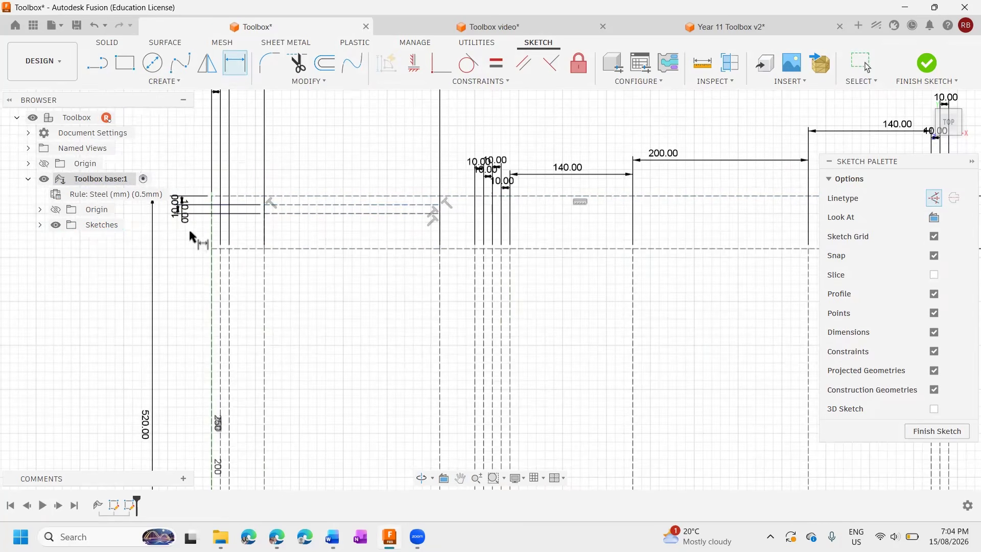
Switch to the Word instructions and review Step 12, then go back to the Step 11 working drawing.
scroll(266, 214, up, 5)
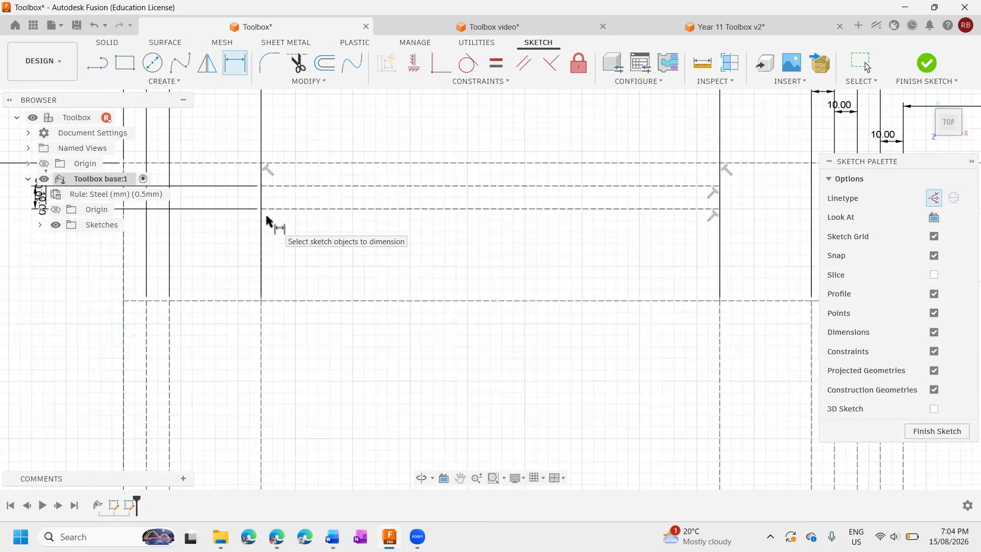
key(alt+Tab)
scroll(482, 354, down, 3)
scroll(482, 353, down, 3)
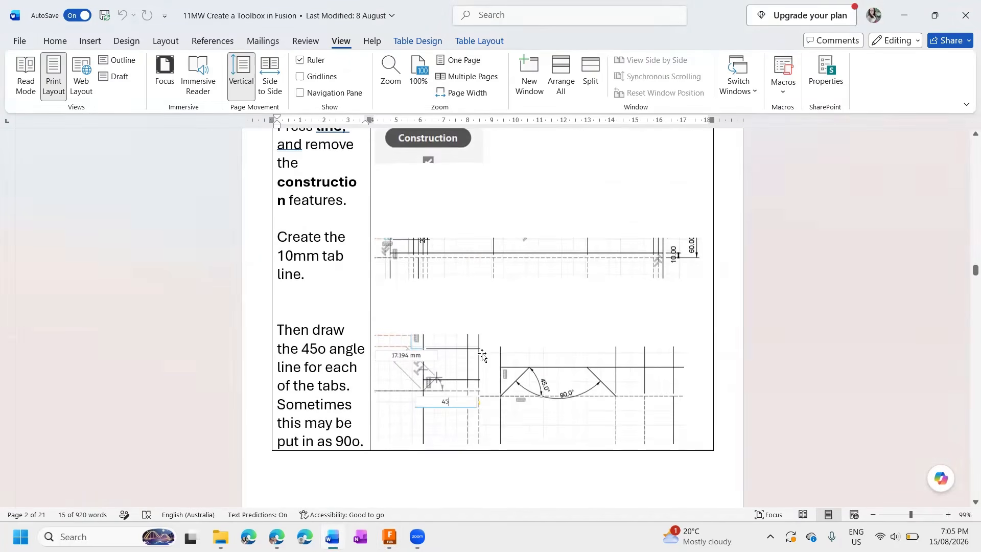
scroll(430, 268, down, 2)
scroll(435, 258, up, 7)
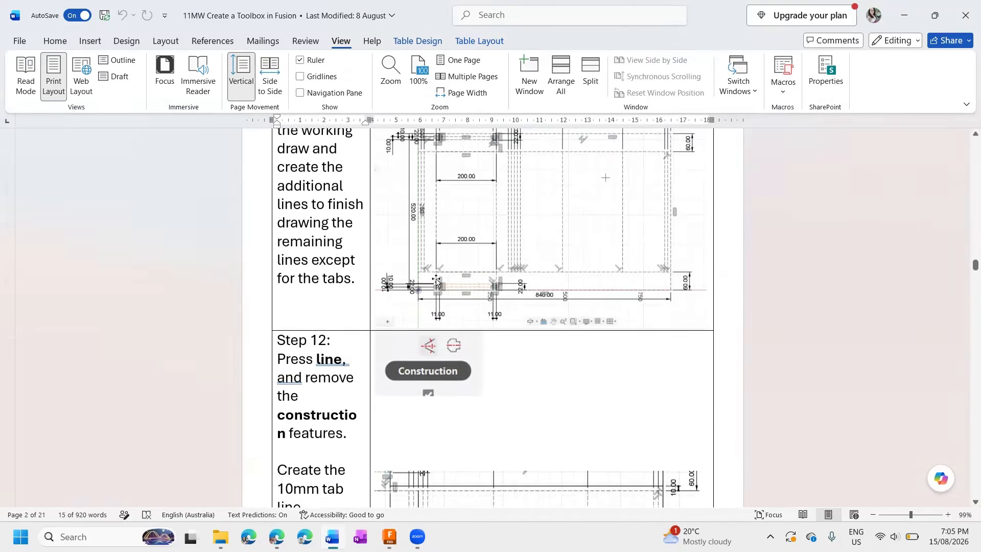
scroll(438, 250, up, 3)
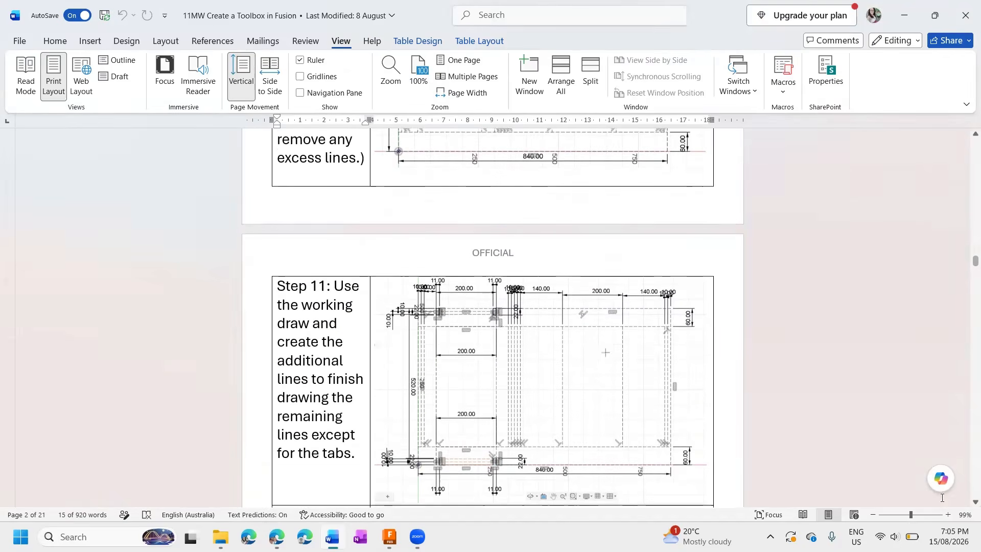
Enlarge the Word document to 206% and locate the Step 11 working drawing.
click(929, 515)
scroll(620, 237, down, 10)
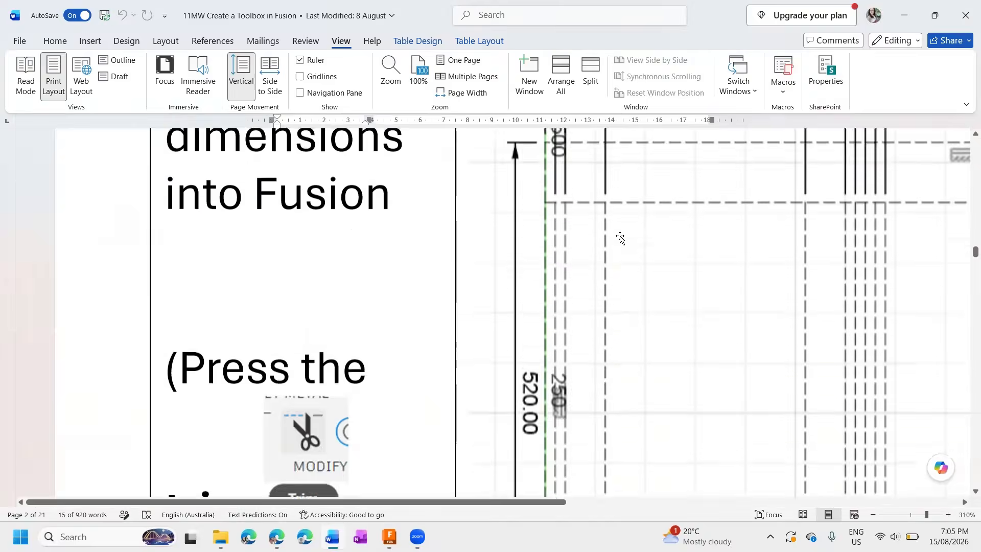
scroll(620, 236, up, 15)
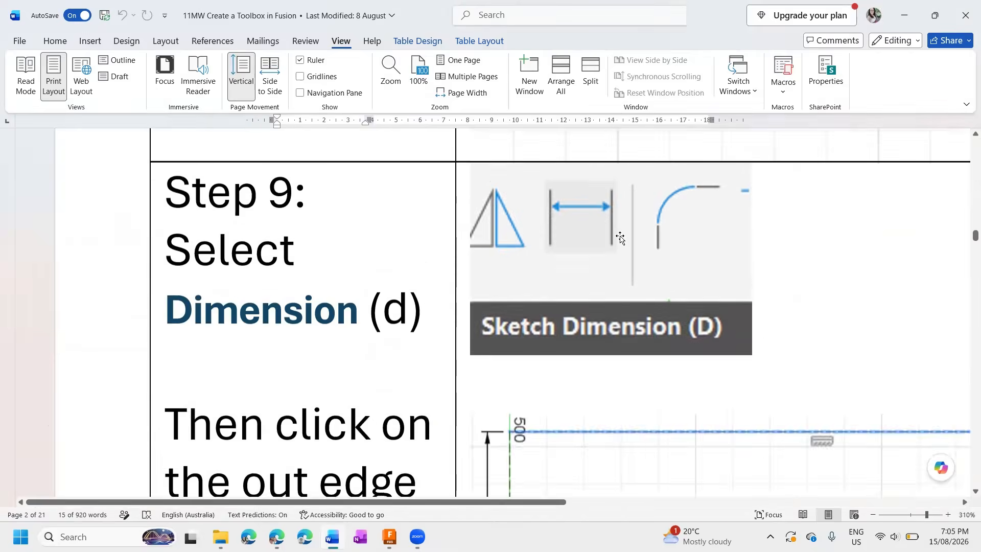
scroll(620, 237, up, 15)
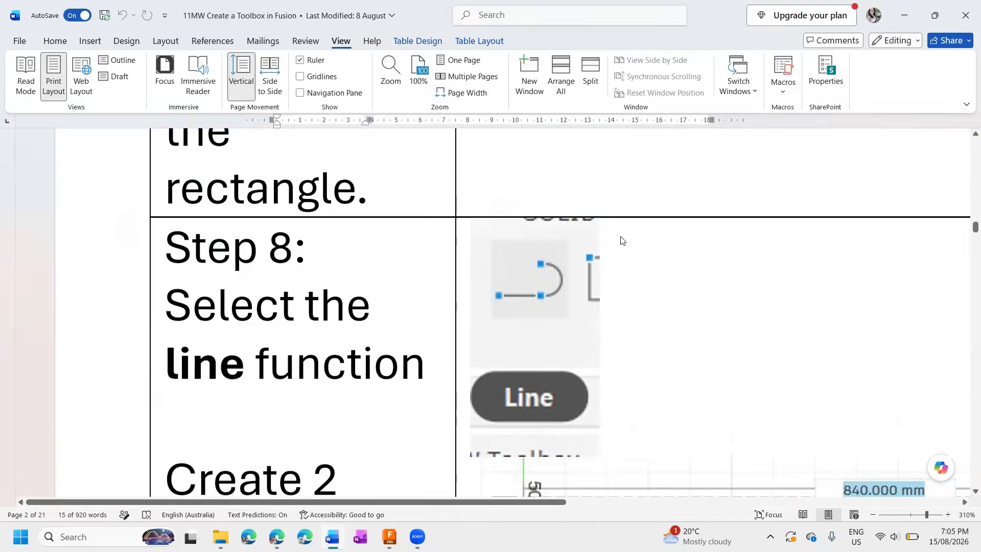
scroll(621, 236, down, 5)
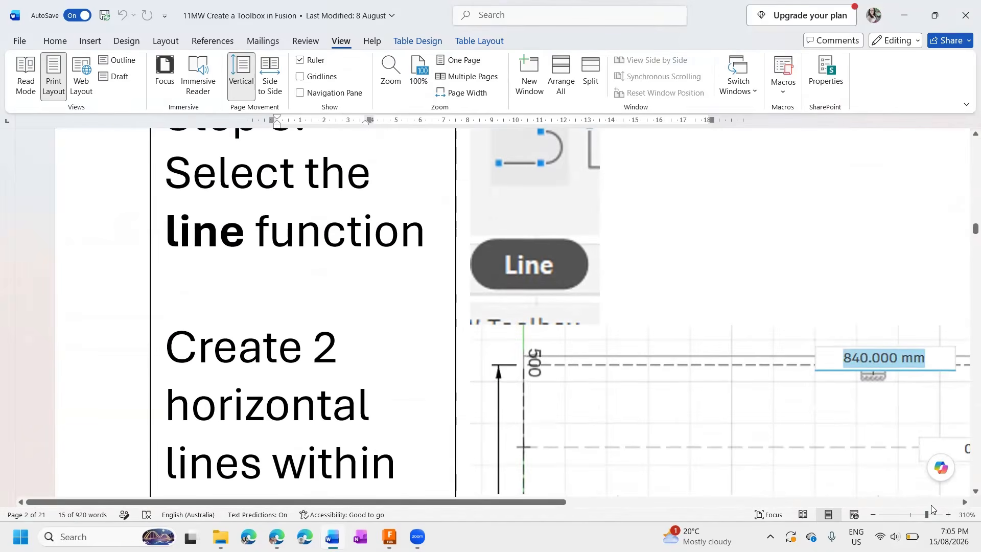
drag(927, 515, 920, 516)
scroll(544, 334, down, 1)
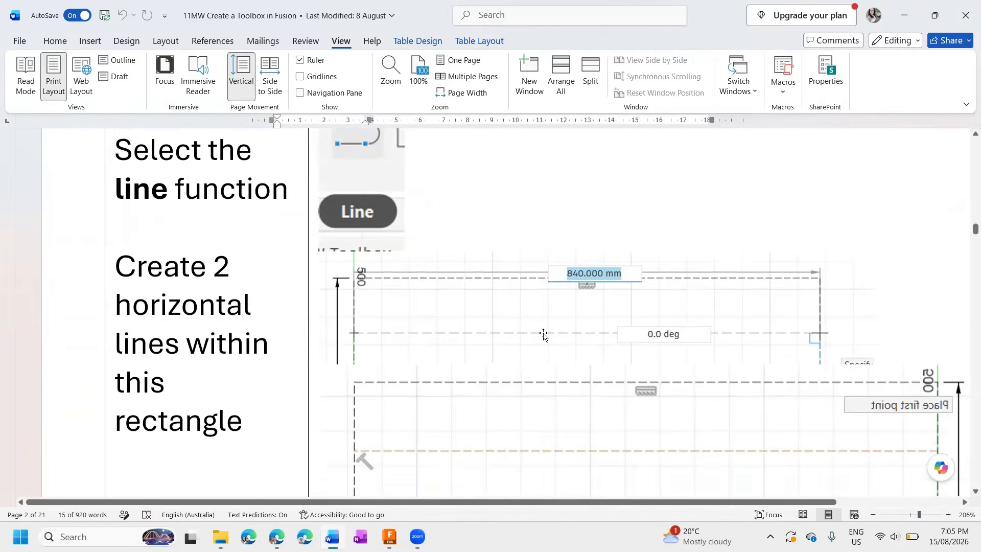
scroll(543, 335, down, 15)
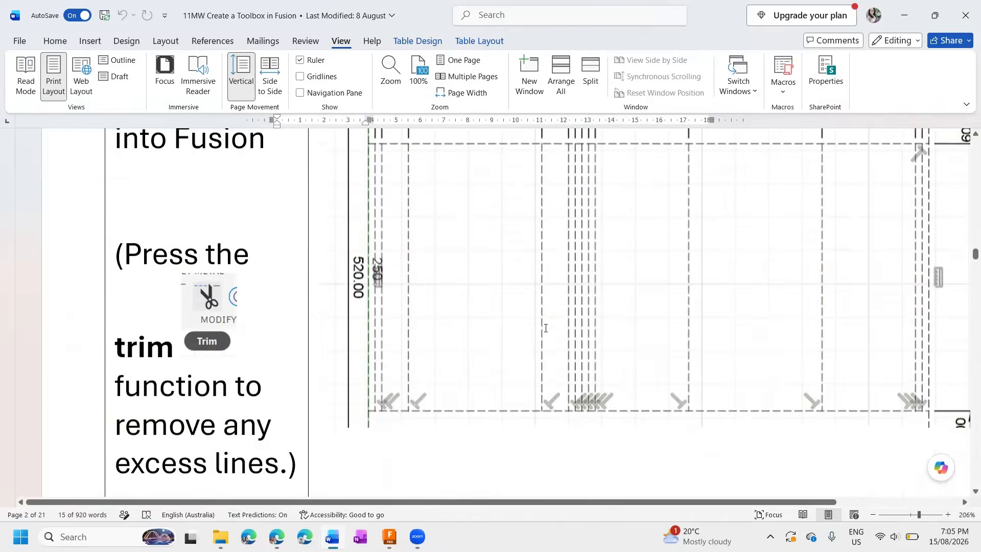
scroll(545, 328, down, 6)
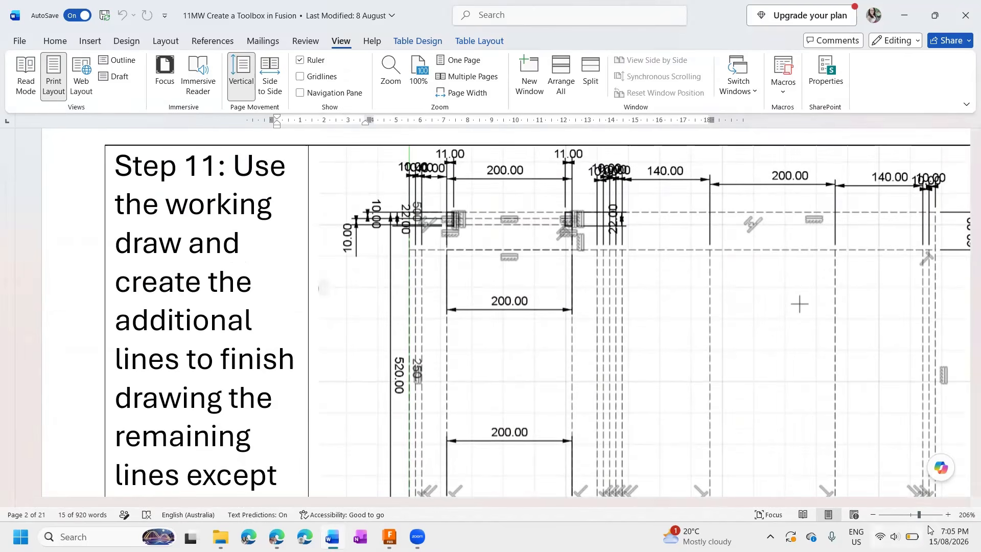
Enlarge Step 11 to 353% and examine the dimensions of the small corner shapes above the first 200 mm panel.
ctrl+scroll(659, 361, up, 10)
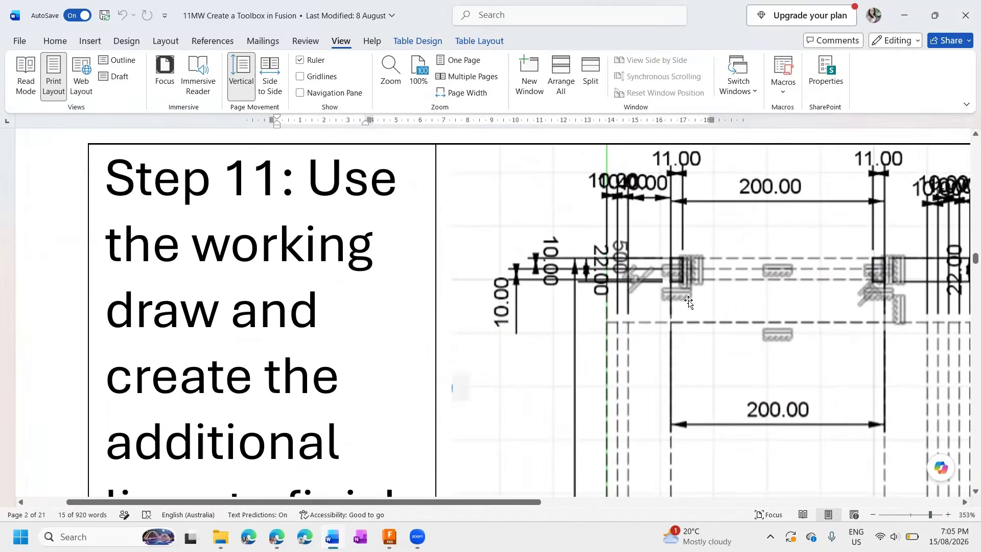
scroll(695, 303, down, 10)
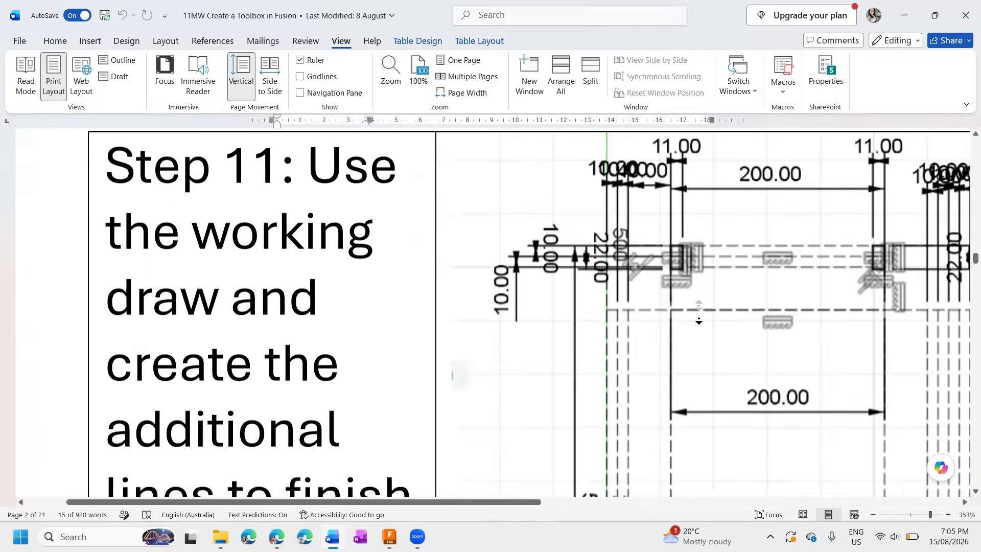
scroll(685, 328, down, 10)
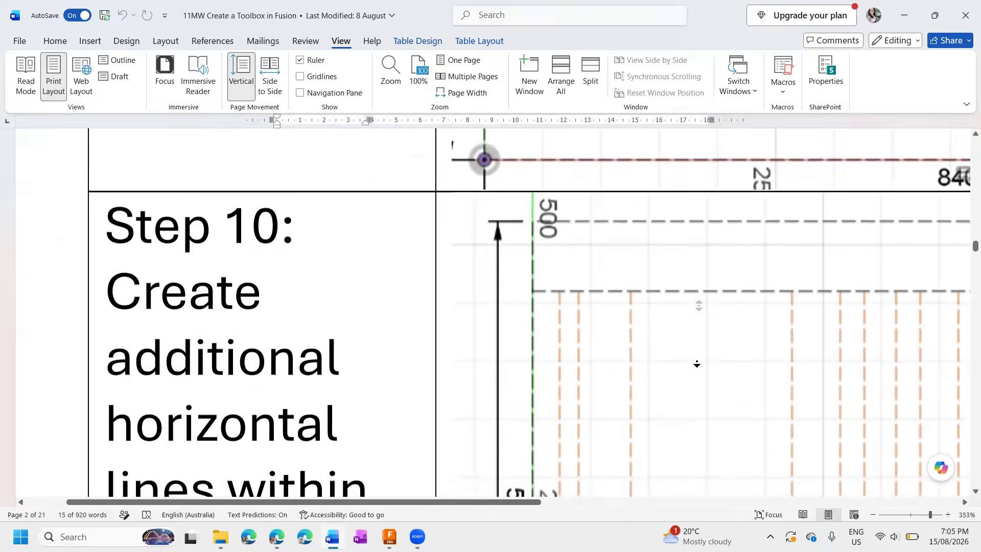
scroll(718, 361, down, 15)
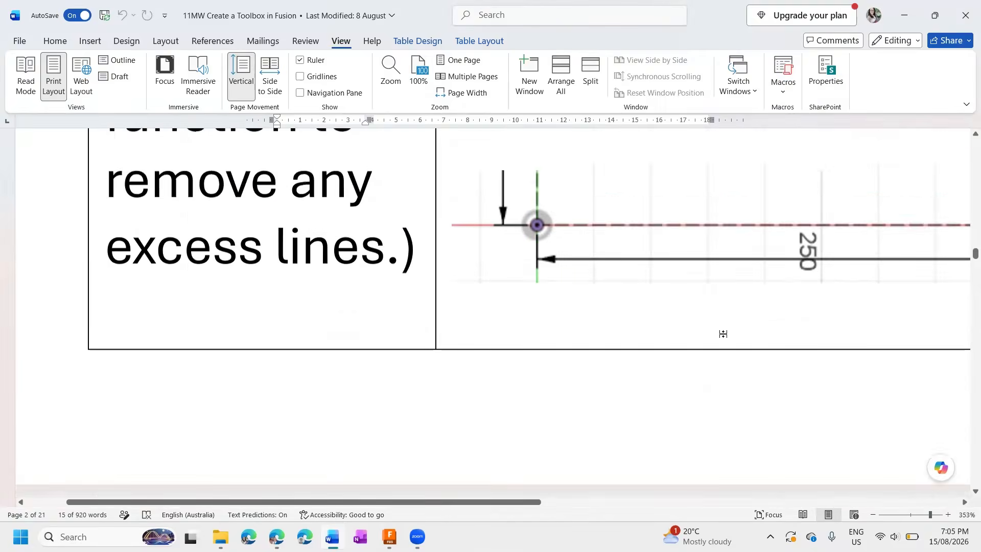
scroll(724, 336, up, 10)
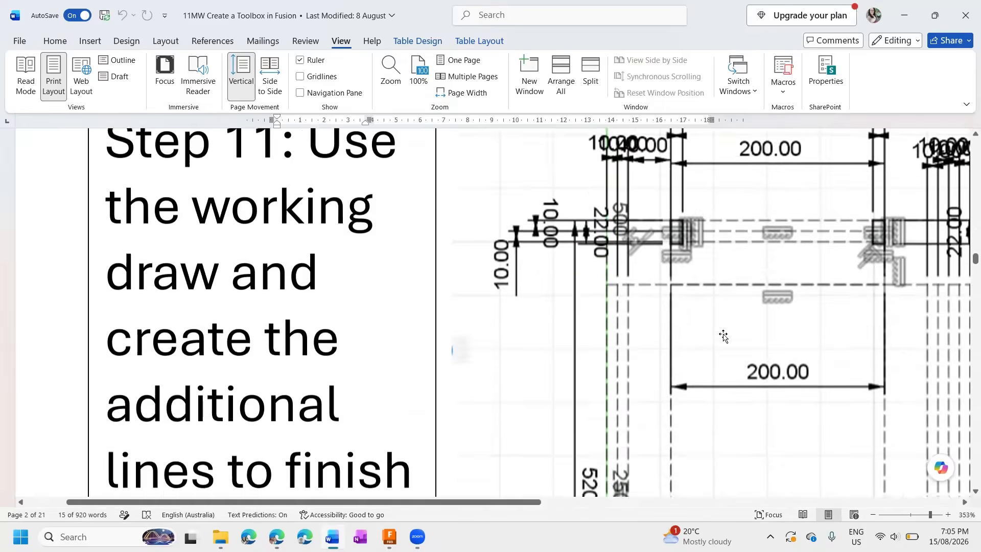
scroll(706, 230, down, 1)
scroll(681, 192, up, 2)
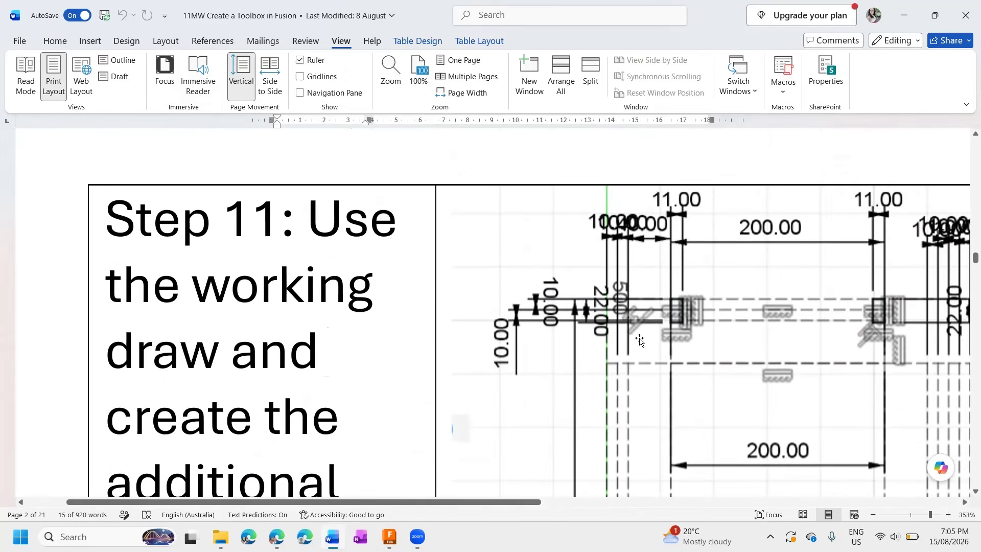
Switch to Fusion and sketch a two-line construction corner about 10 mm wide and 22 mm deep at the upper strip's left end.
key(alt+Tab)
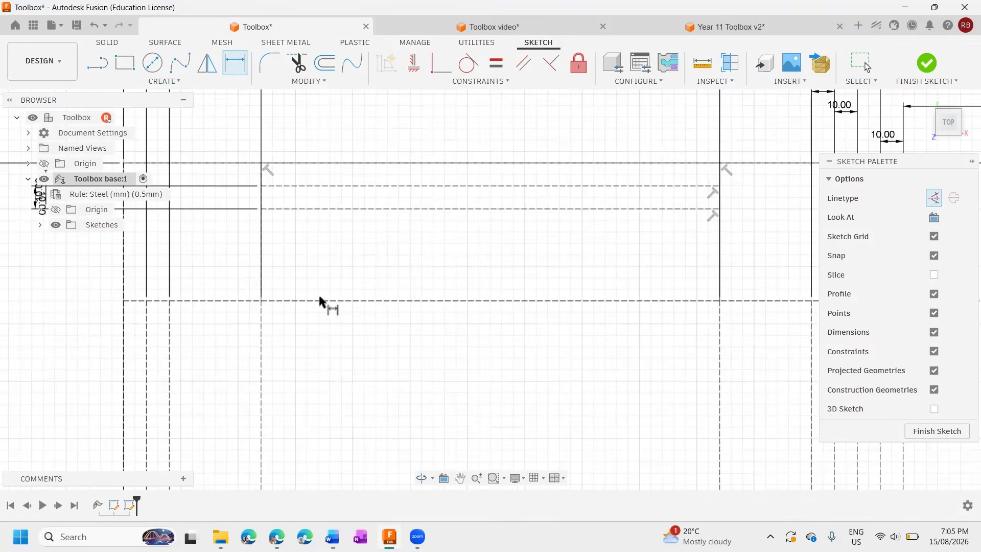
scroll(322, 301, down, 3)
scroll(329, 287, up, 5)
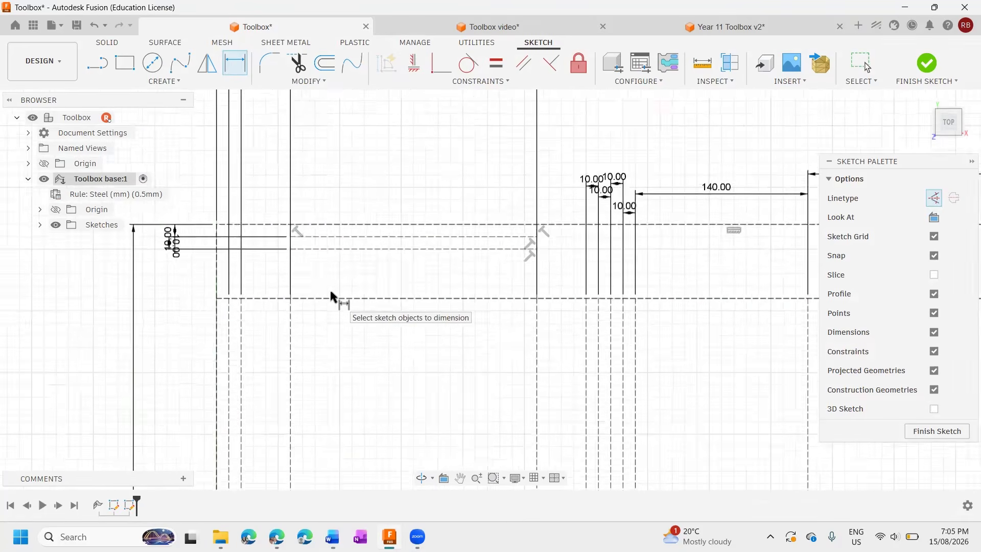
scroll(329, 287, down, 4)
scroll(332, 262, up, 8)
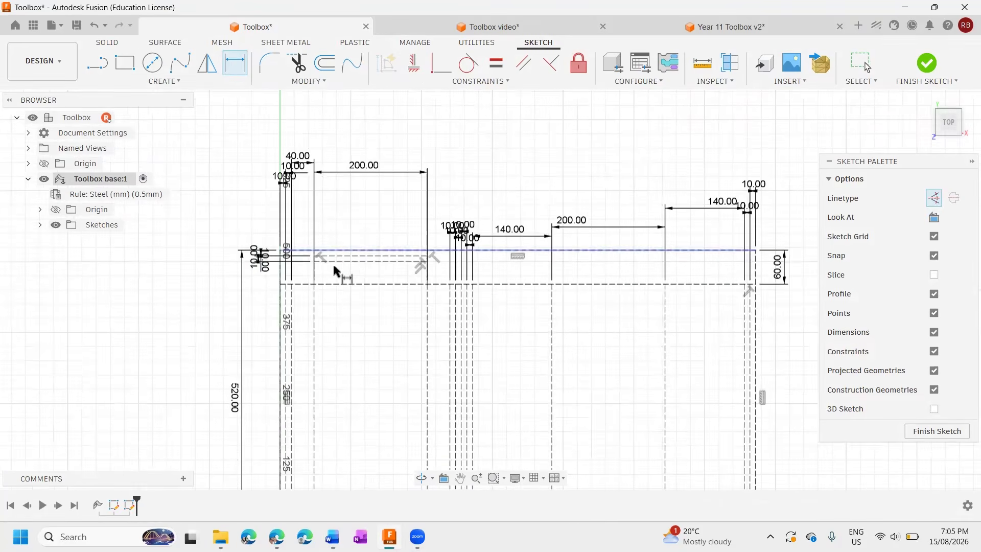
key(Escape)
middle_drag(401, 257, 410, 199)
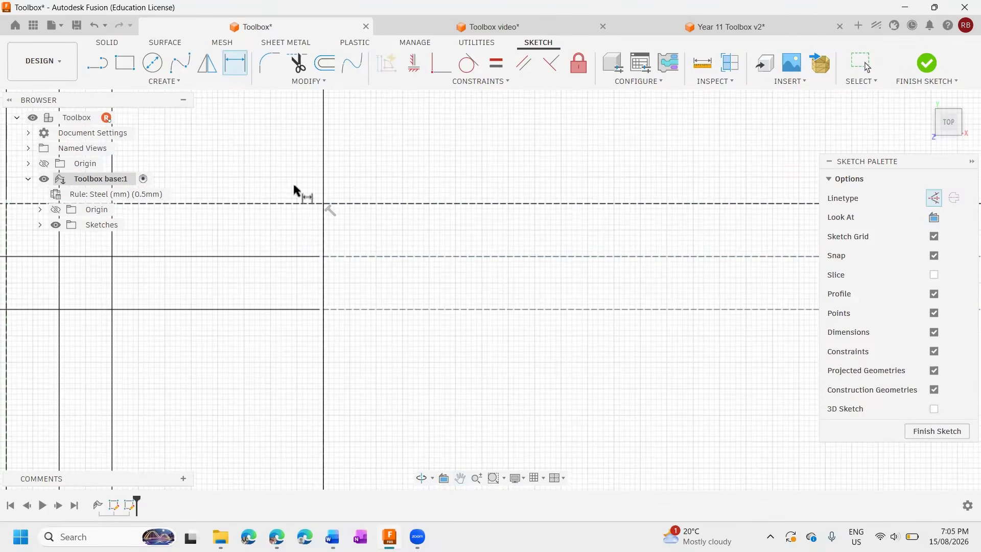
click(95, 63)
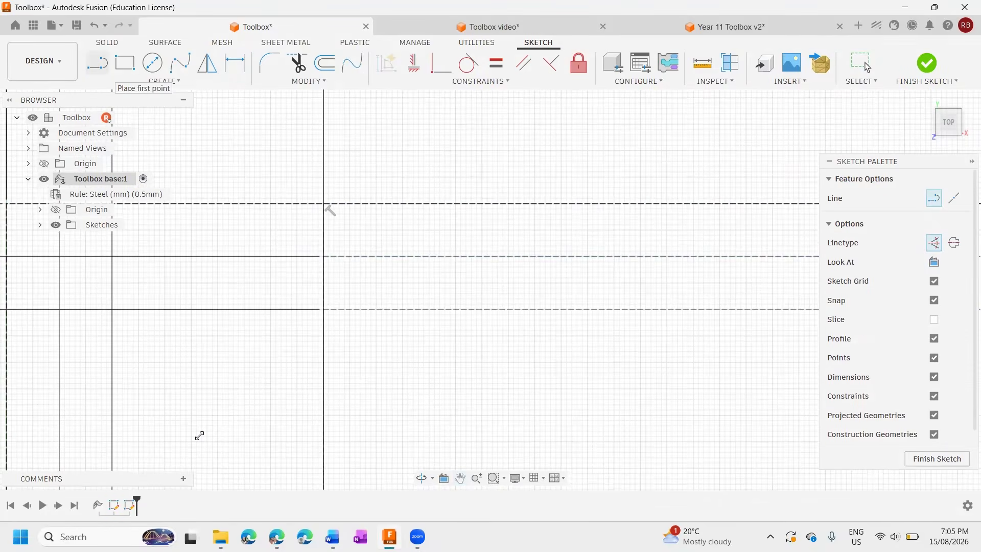
click(380, 205)
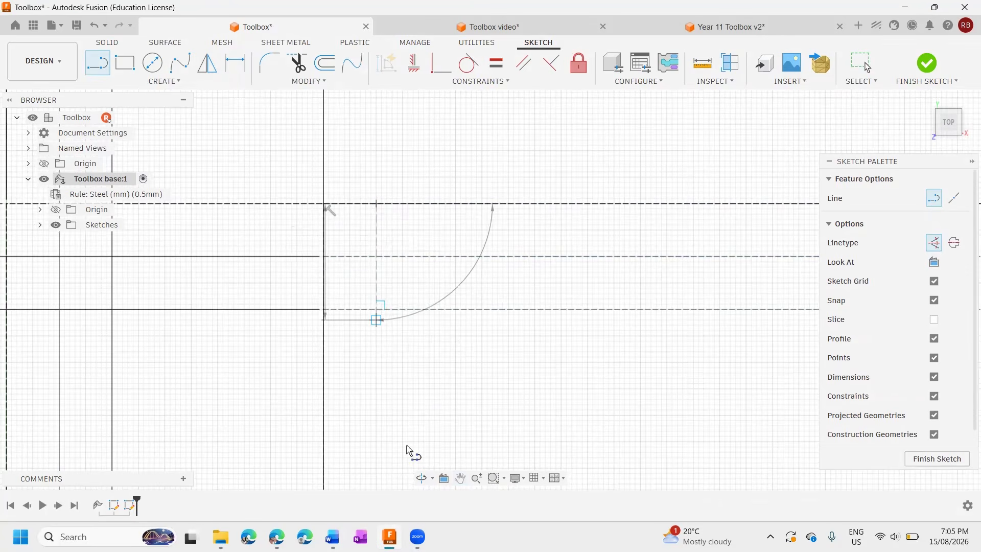
click(376, 321)
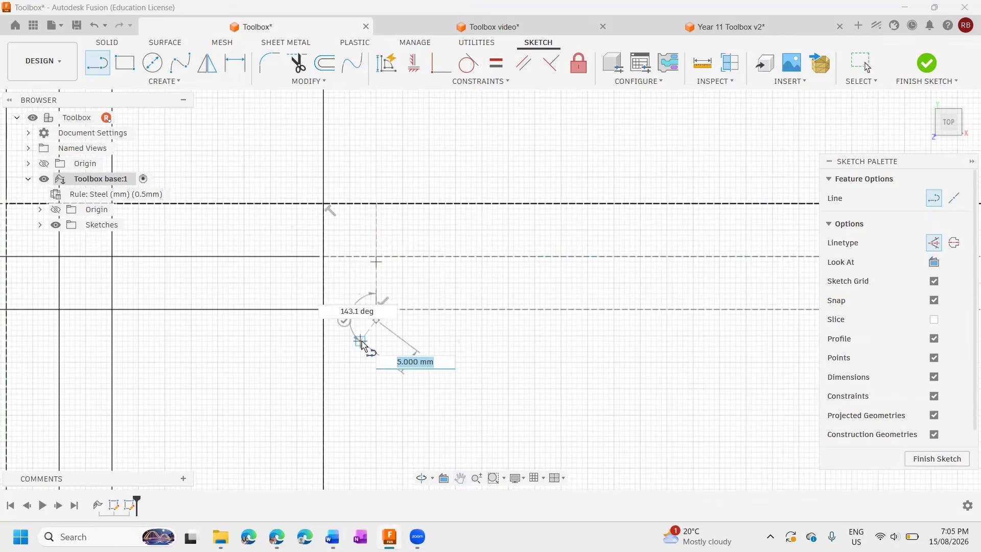
click(322, 326)
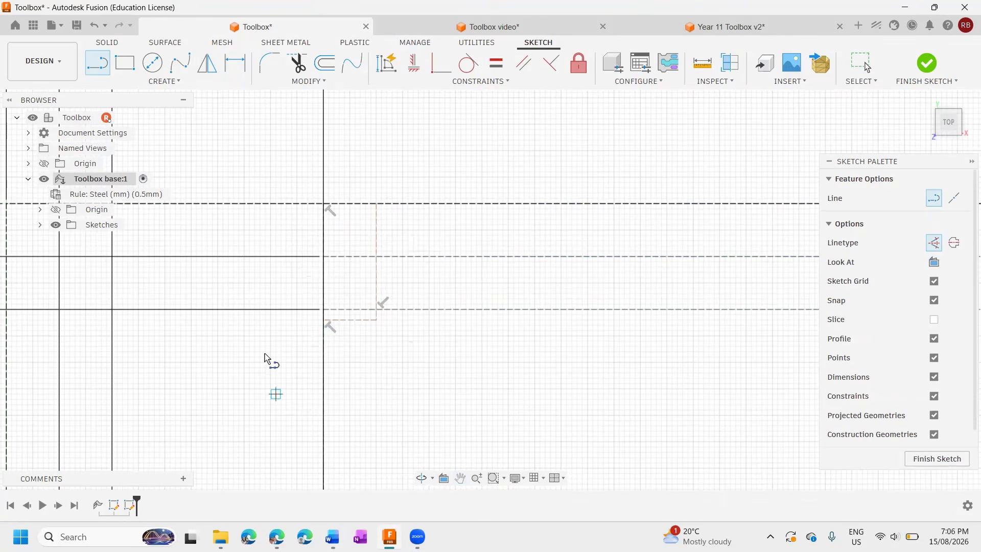
Dimension the left corner shape's vertical line 11 mm from the adjacent vertical fold line.
key(d)
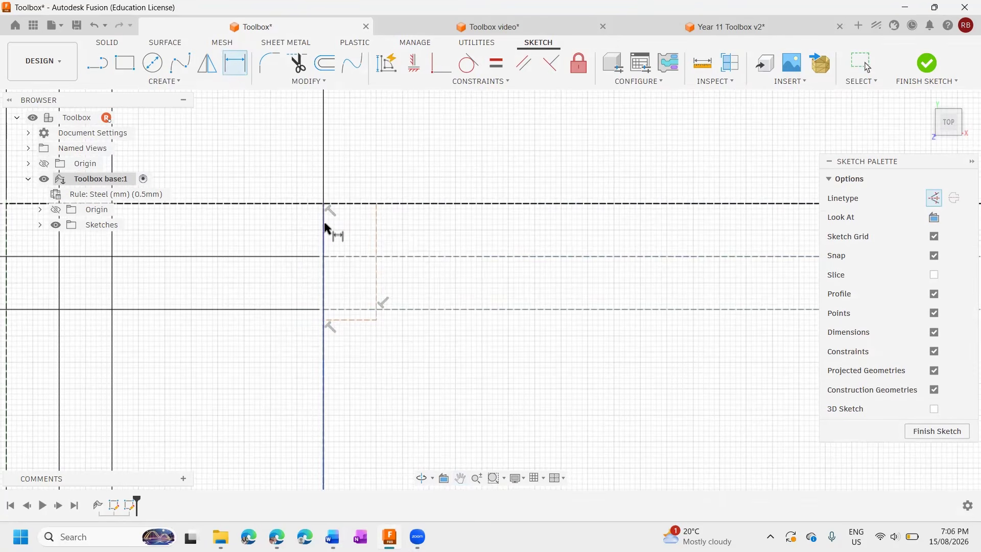
click(377, 232)
click(353, 166)
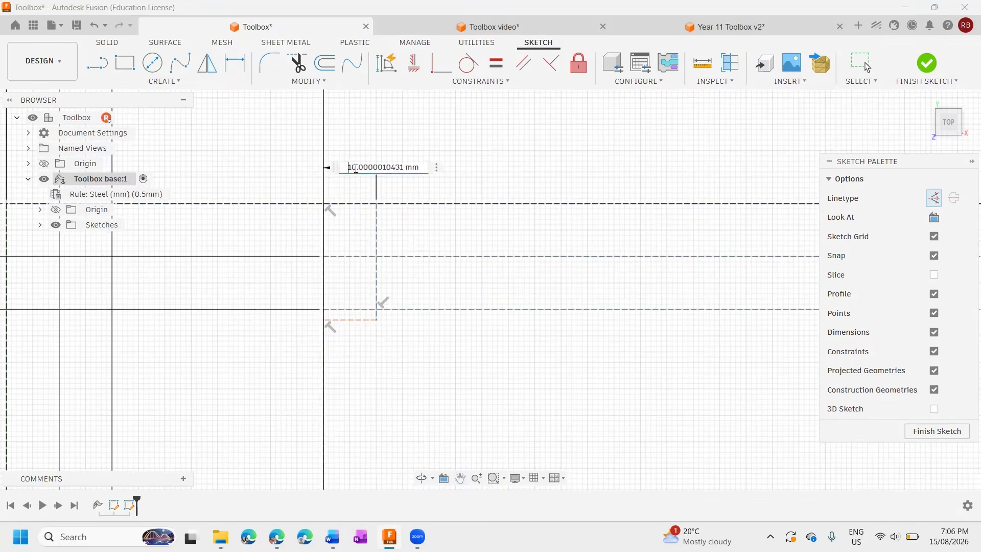
text(11)
key(Return)
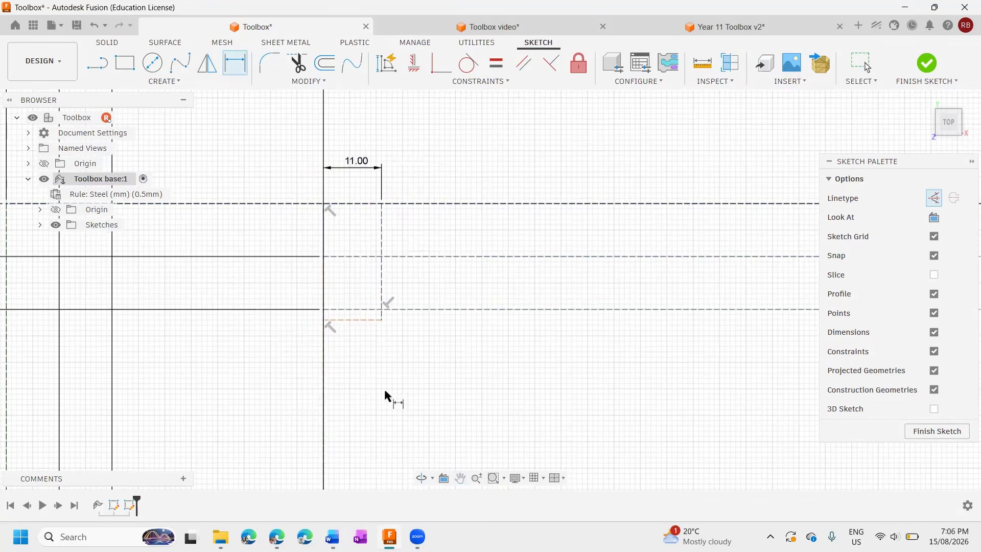
Dimension the left corner shape's horizontal line 22 mm below the layout's upper edge.
click(362, 321)
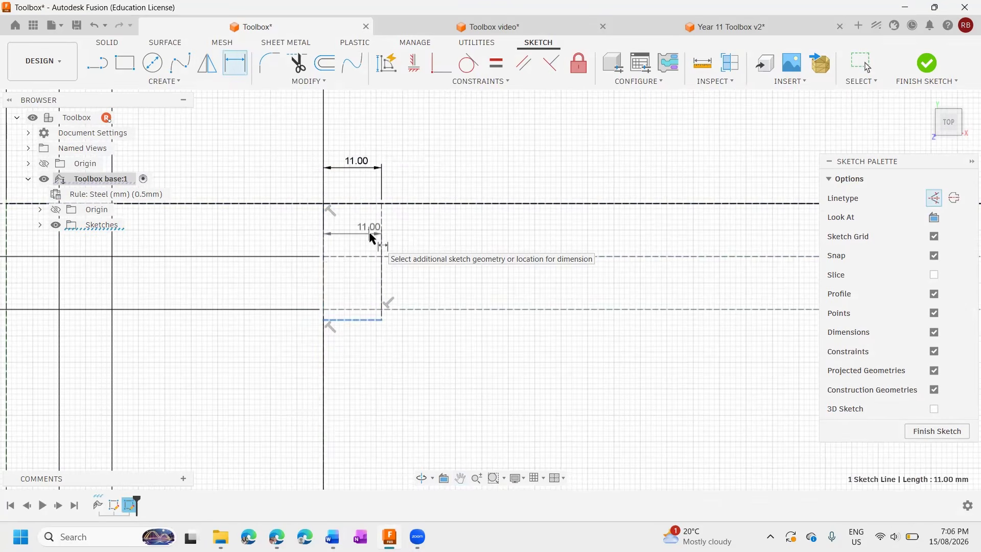
click(356, 255)
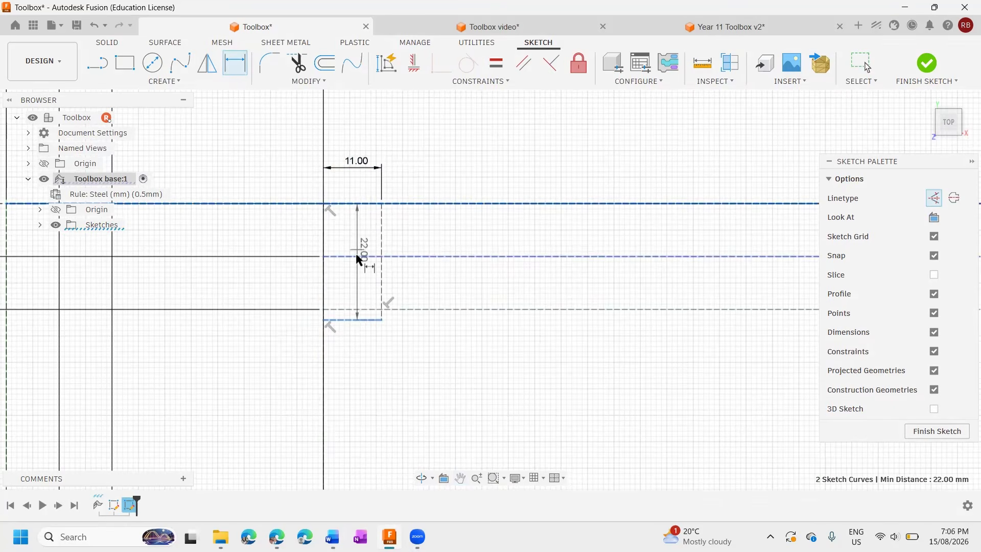
scroll(356, 255, down, 5)
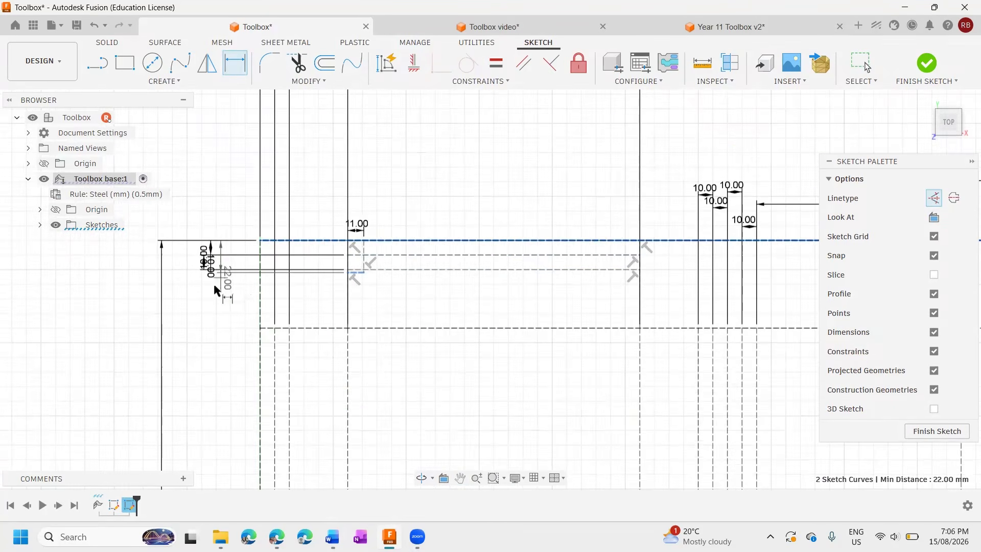
click(186, 285)
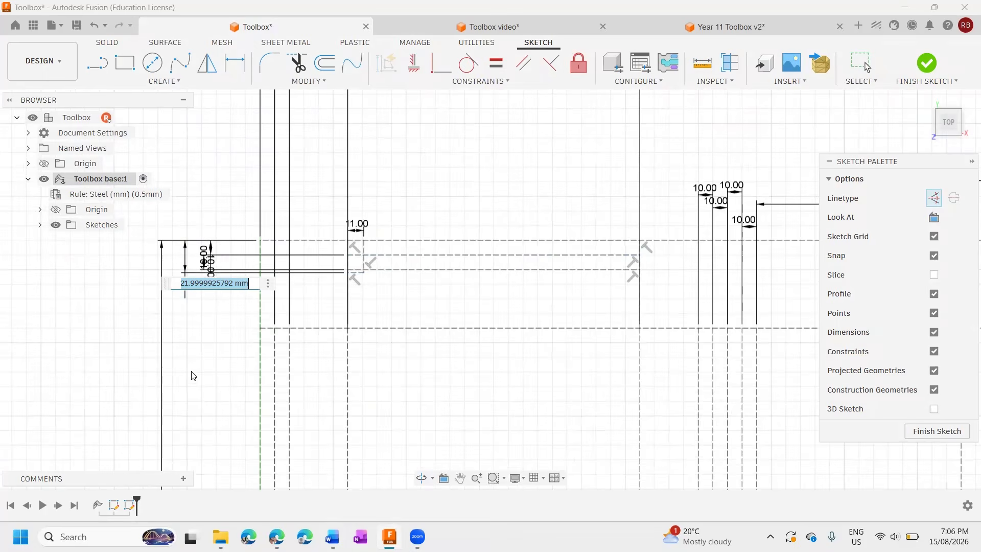
text(22)
key(Return)
Sketch a matching two-line construction corner about 15 mm wide and 27 mm deep at the right end of the first 200 mm panel's upper strip.
scroll(446, 269, up, 3)
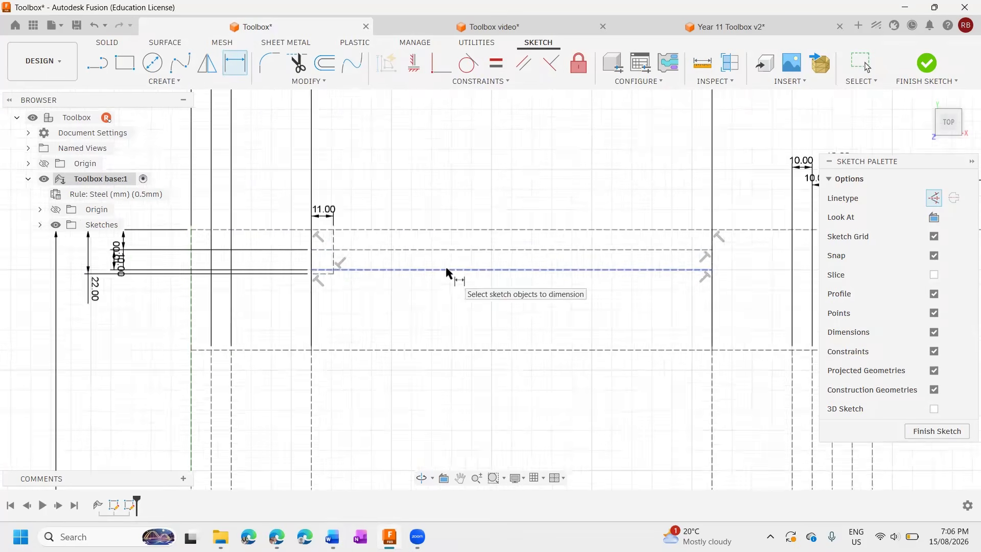
scroll(446, 265, up, 2)
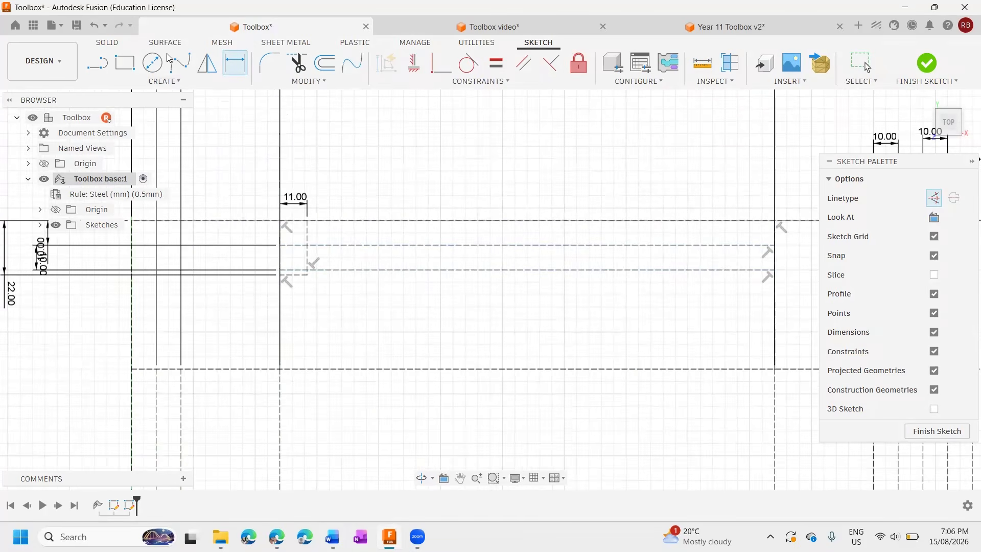
click(102, 71)
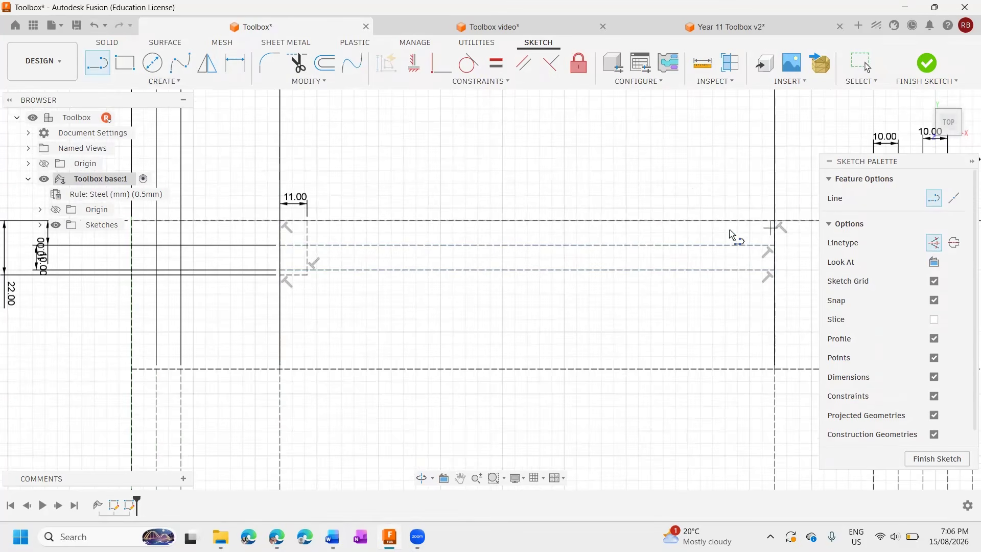
click(738, 221)
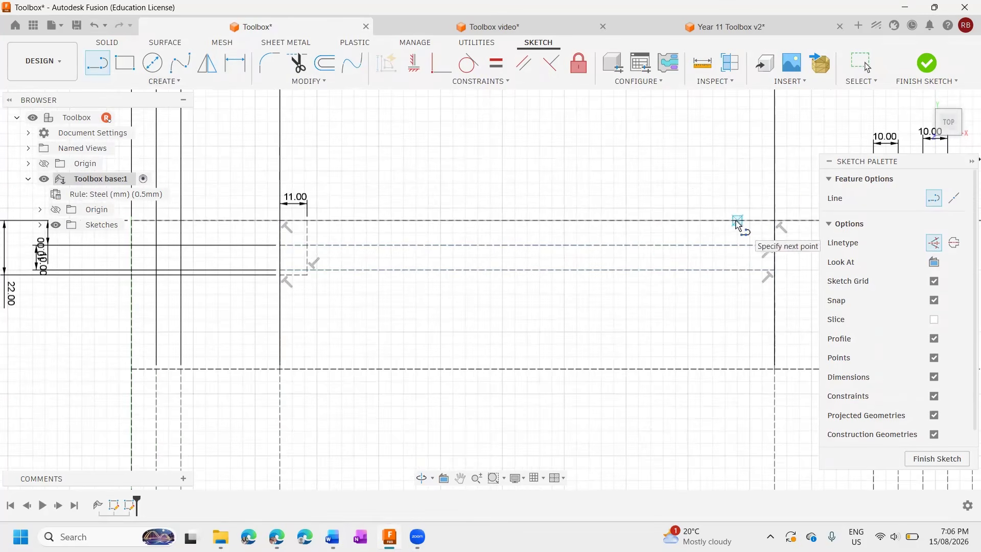
click(740, 287)
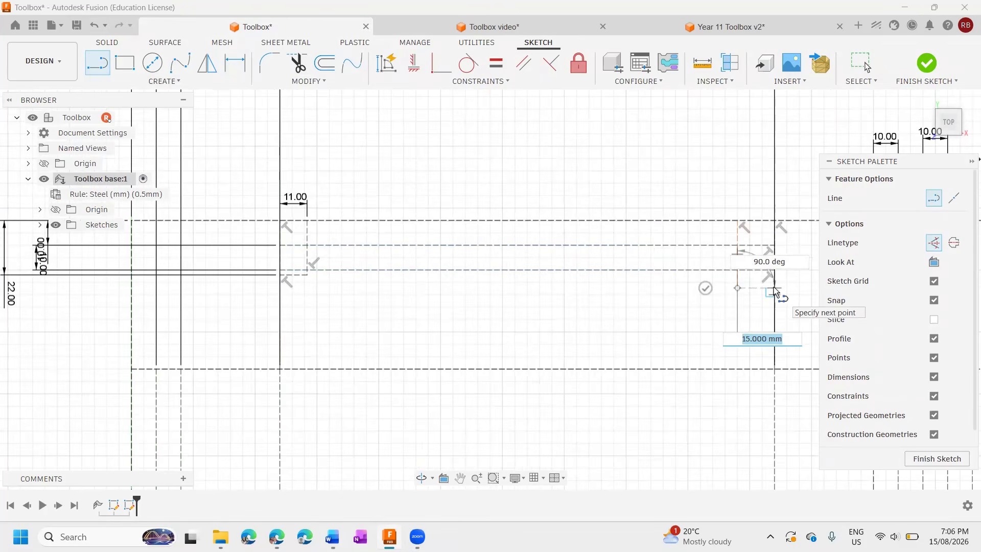
click(773, 287)
Dimension the right corner shape's vertical line 11 mm from the panel's right boundary line.
key(d)
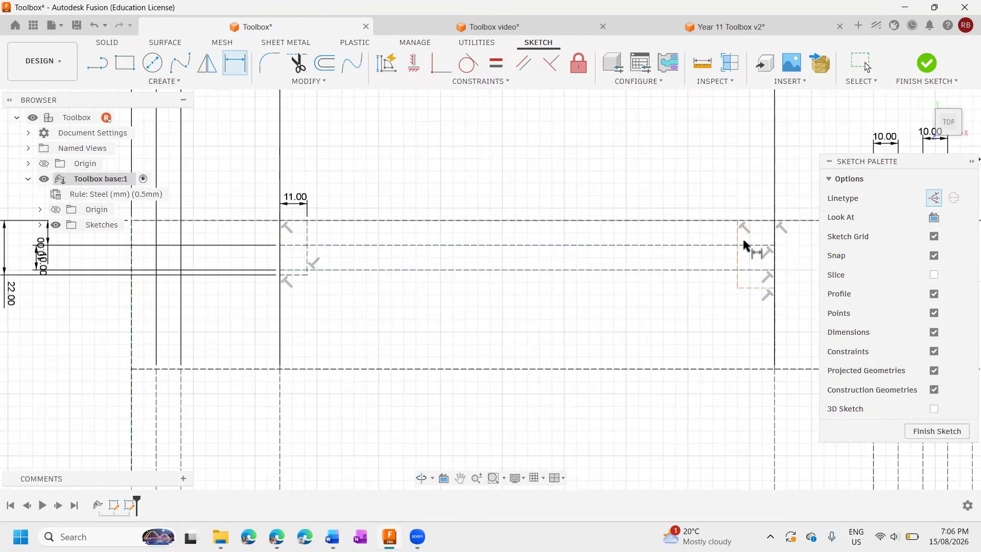
click(775, 244)
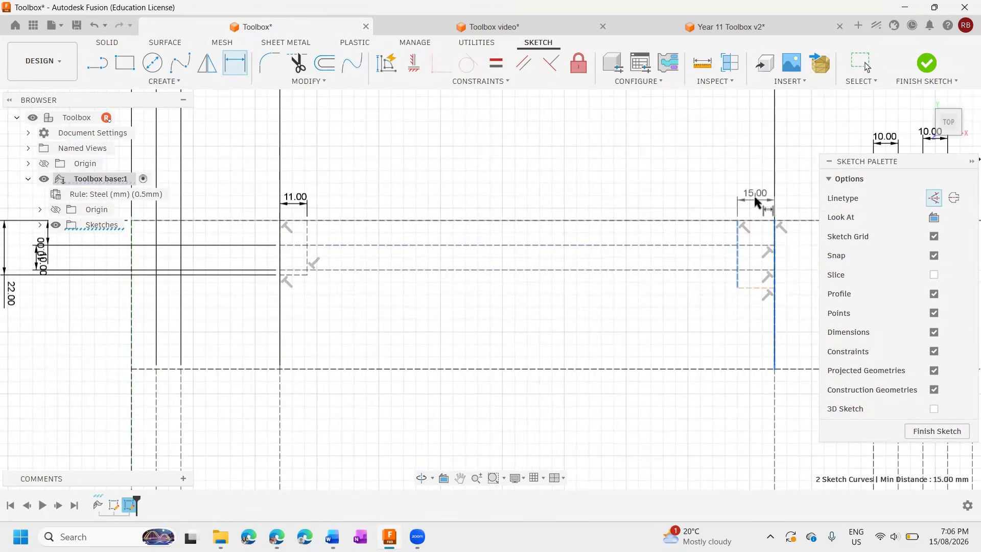
click(755, 191)
text(11)
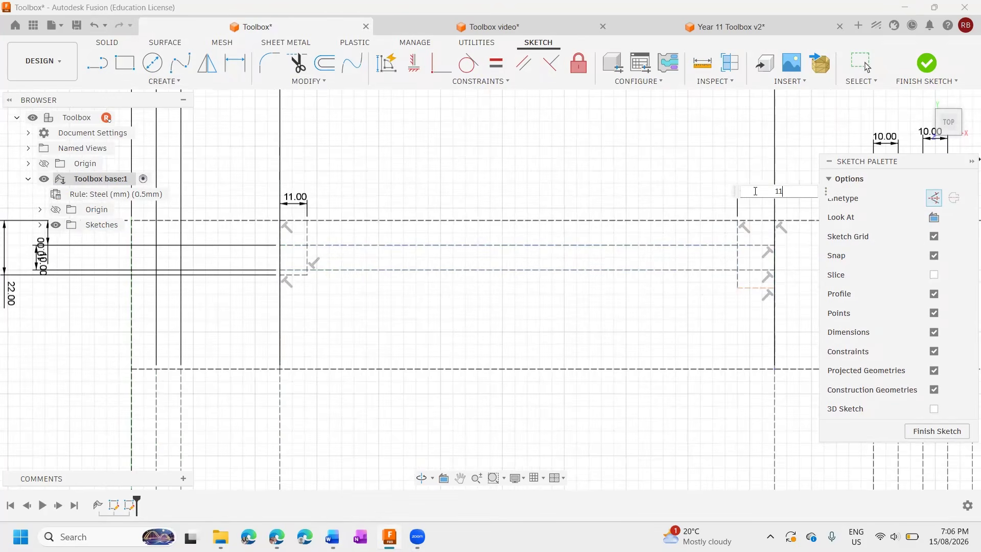
key(Return)
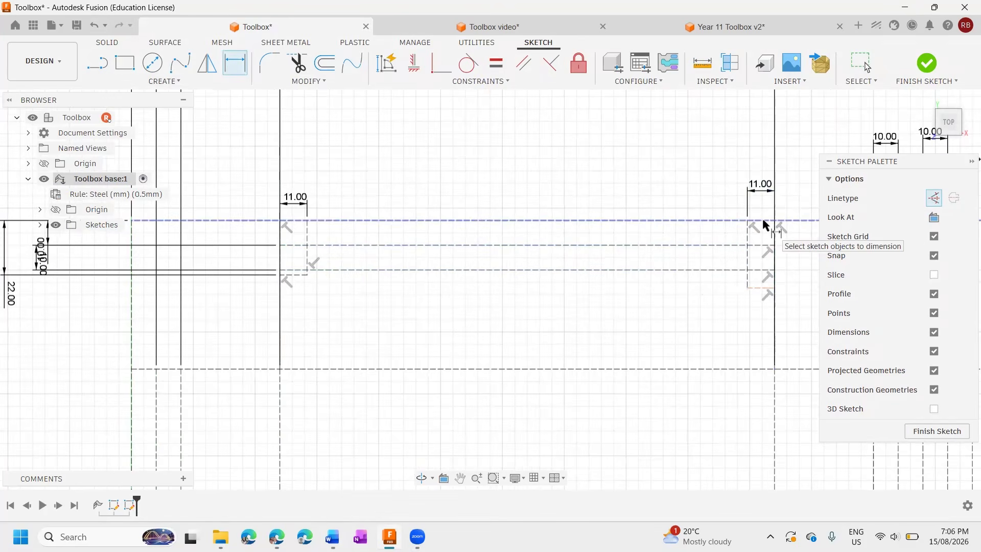
Dimension the right corner shape's horizontal line 22 mm below the layout's upper edge.
click(762, 220)
click(763, 288)
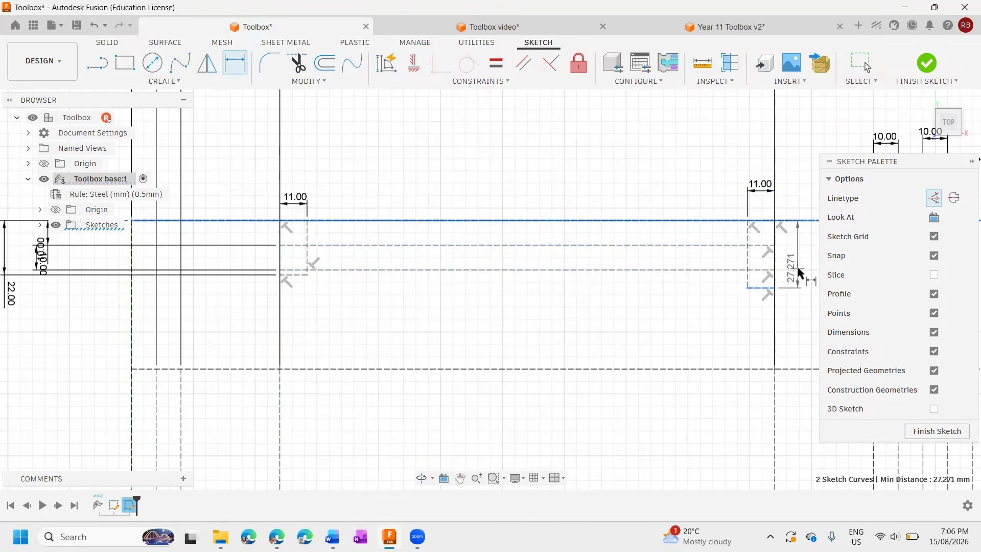
click(800, 270)
text(22)
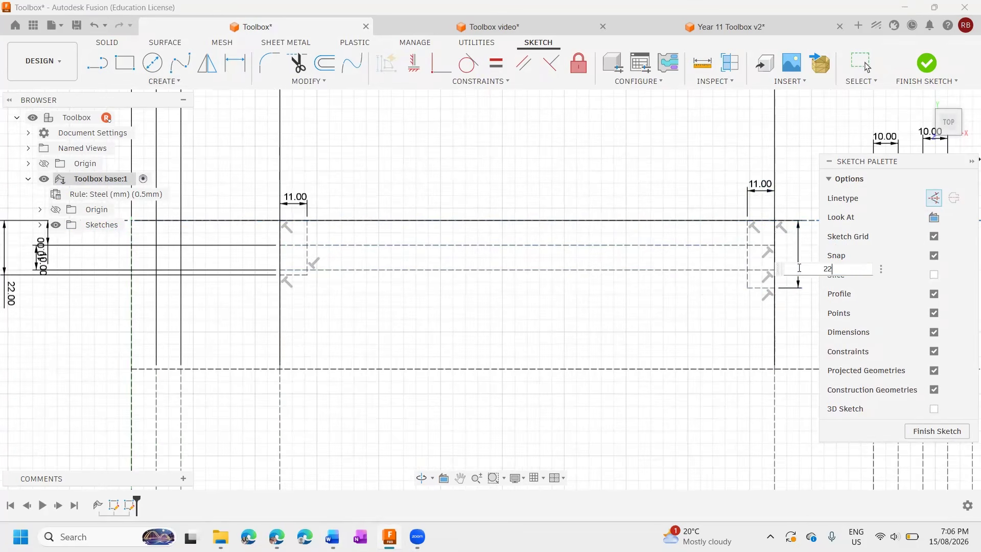
key(Return)
Try a two-line construction corner about 13 mm wide at the left end of the first panel's lower strip, and undo it.
scroll(757, 298, down, 8)
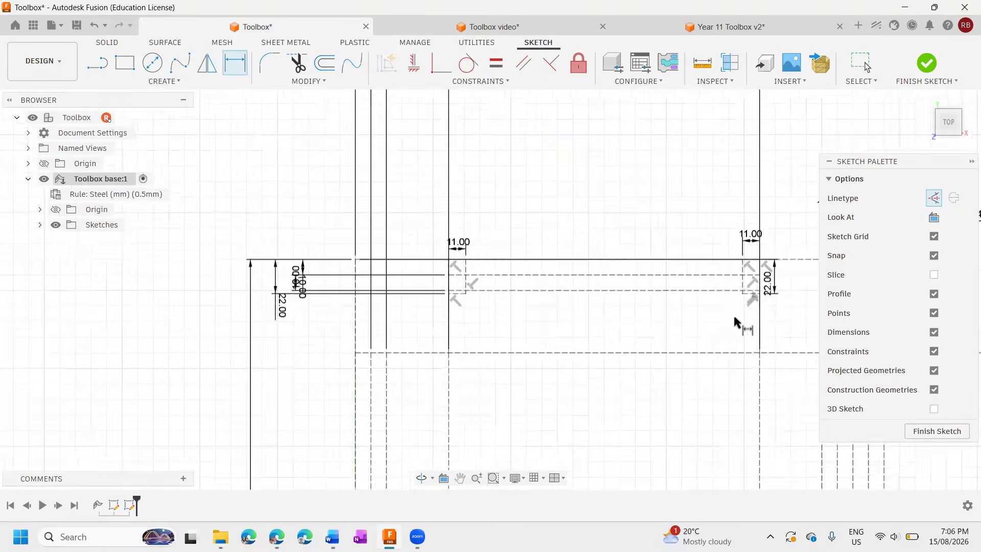
scroll(599, 274, up, 8)
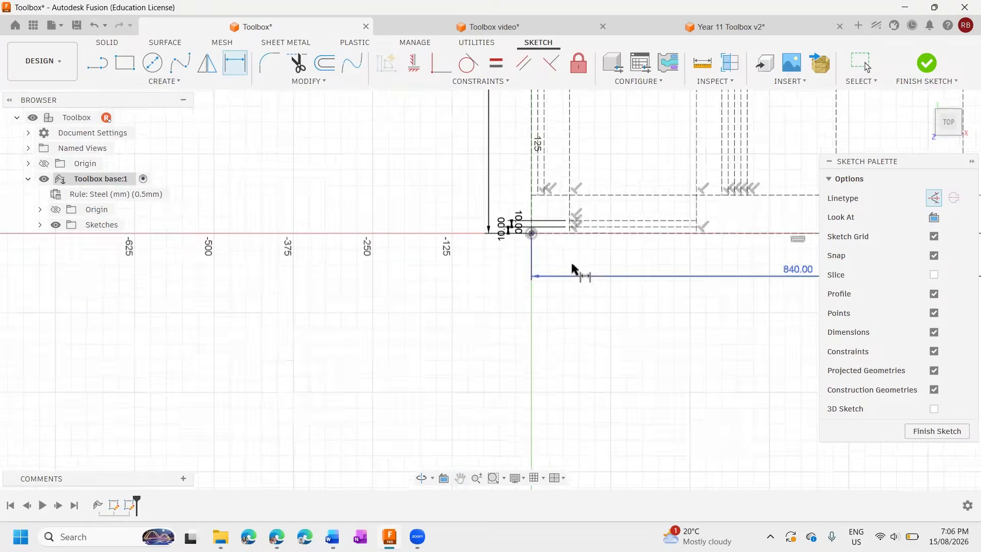
middle_drag(565, 329, 480, 387)
scroll(481, 387, up, 1)
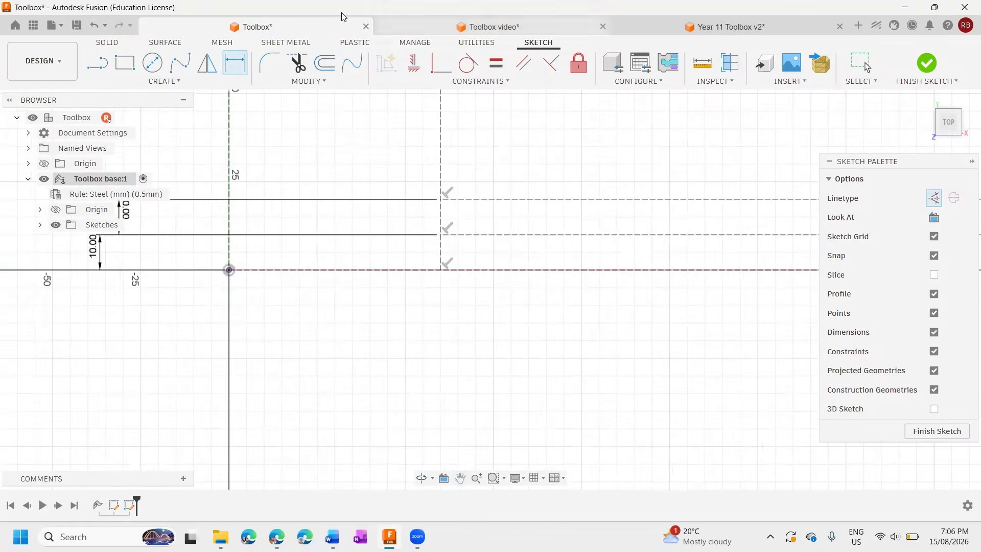
click(90, 62)
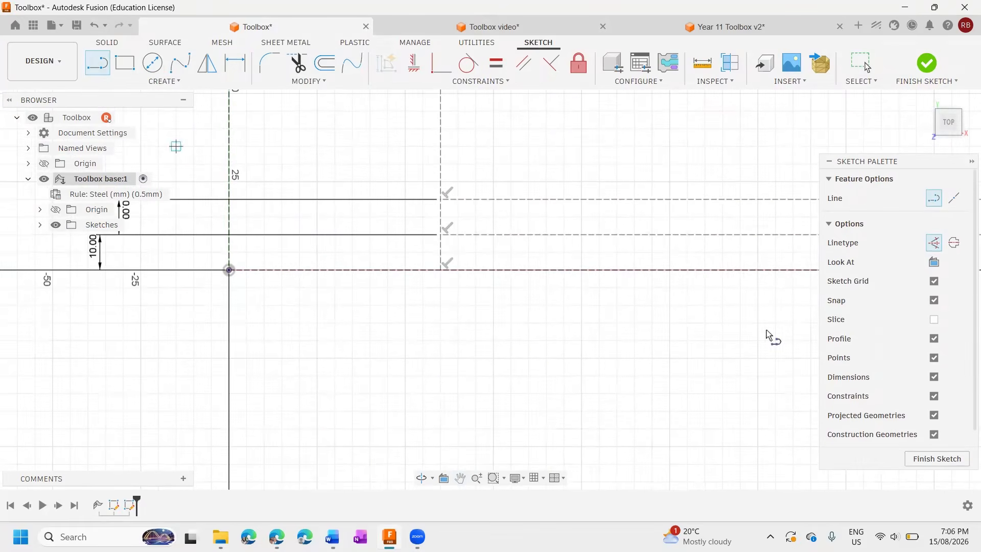
click(486, 270)
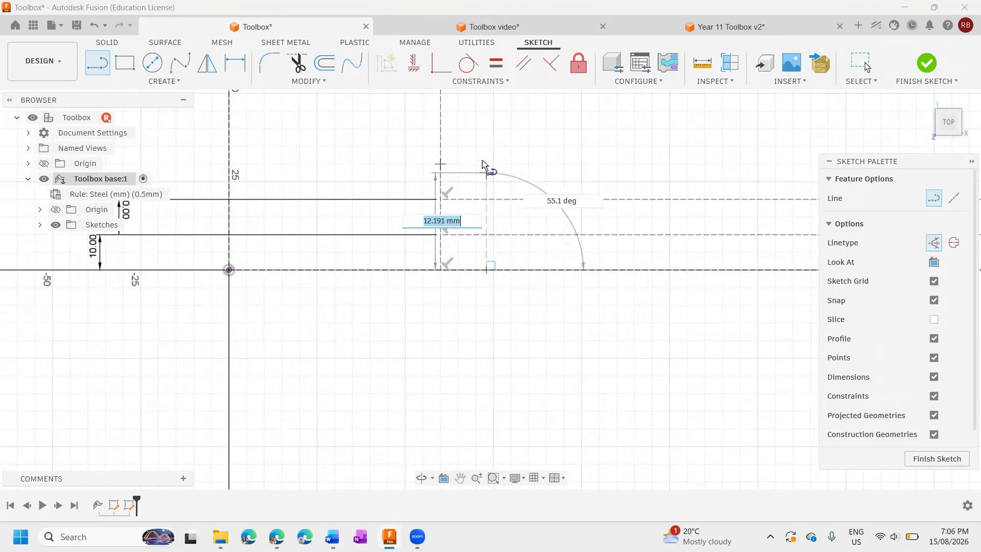
click(487, 164)
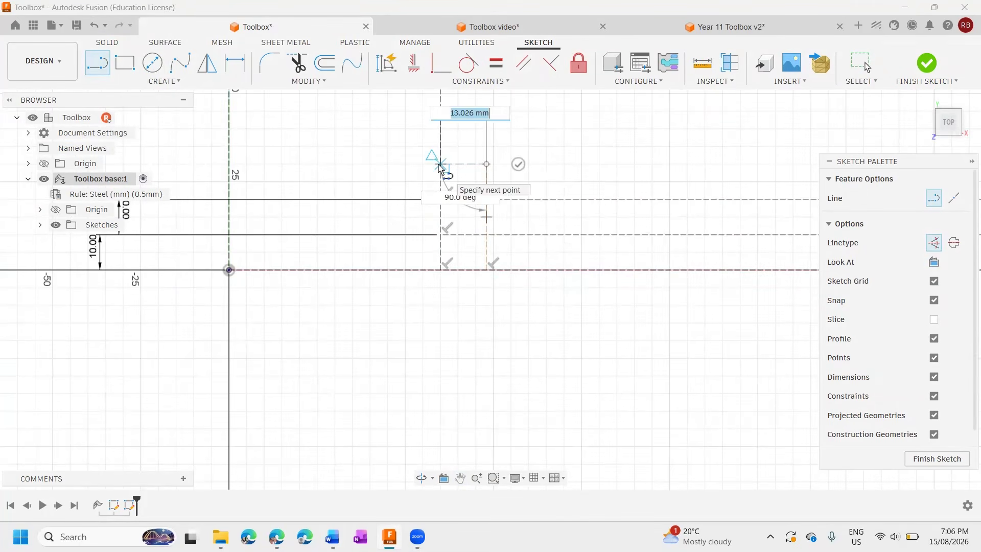
click(441, 164)
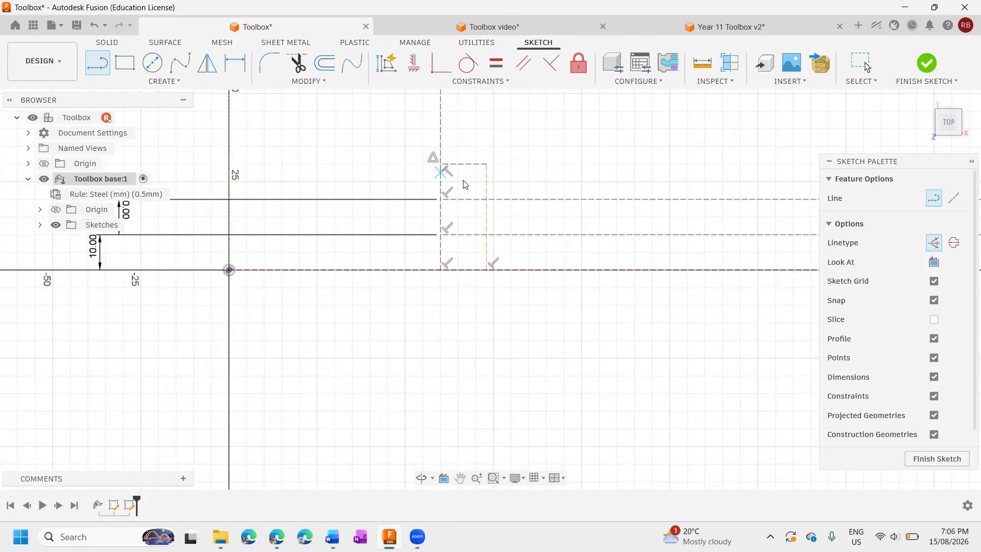
key(Escape)
key(ctrl+z)
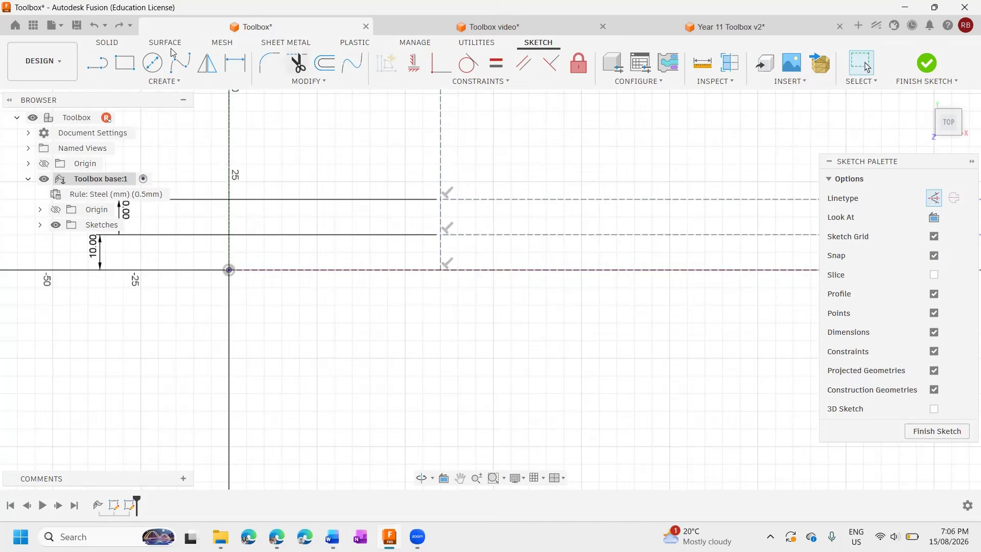
Sketch a two-line construction corner about 12 mm wide and 25 mm high at the left end of the first panel's lower strip.
key(l)
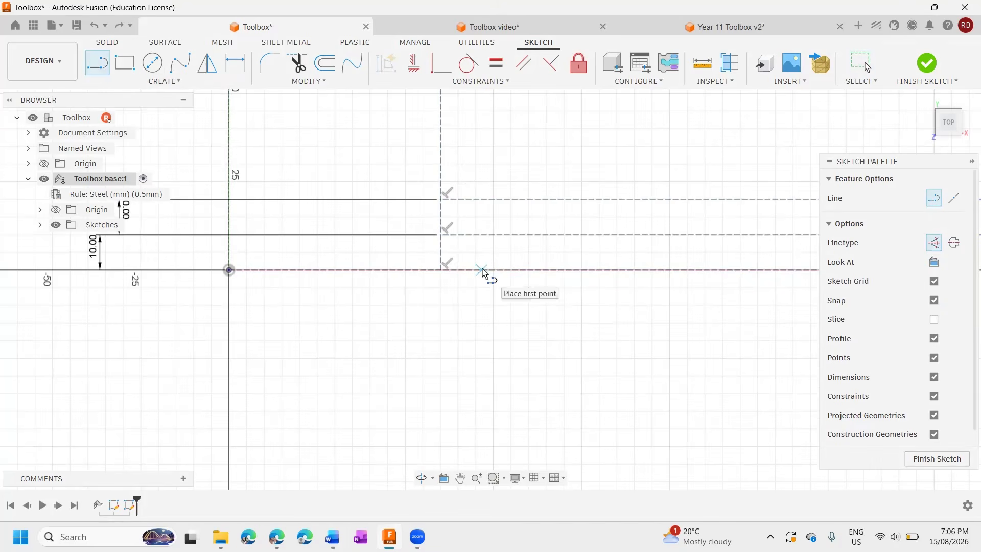
click(482, 270)
click(482, 182)
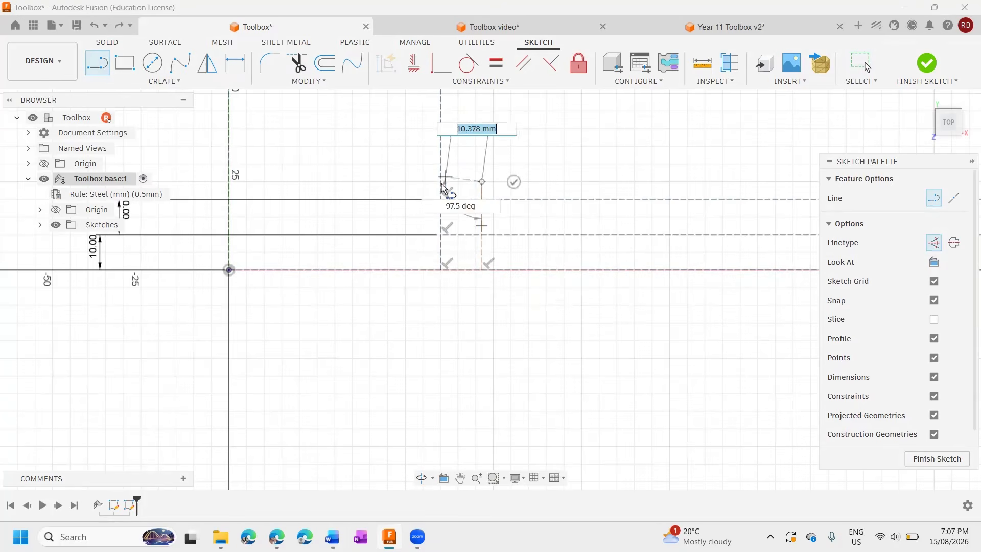
double_click(442, 182)
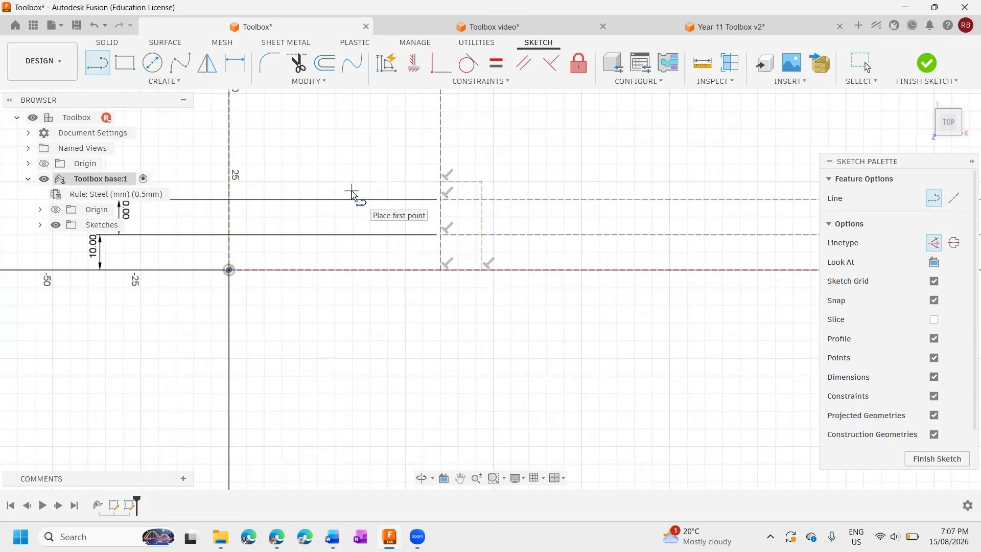
Dimension the lower-left corner shape's vertical line 11 mm from the panel's left boundary line.
key(d)
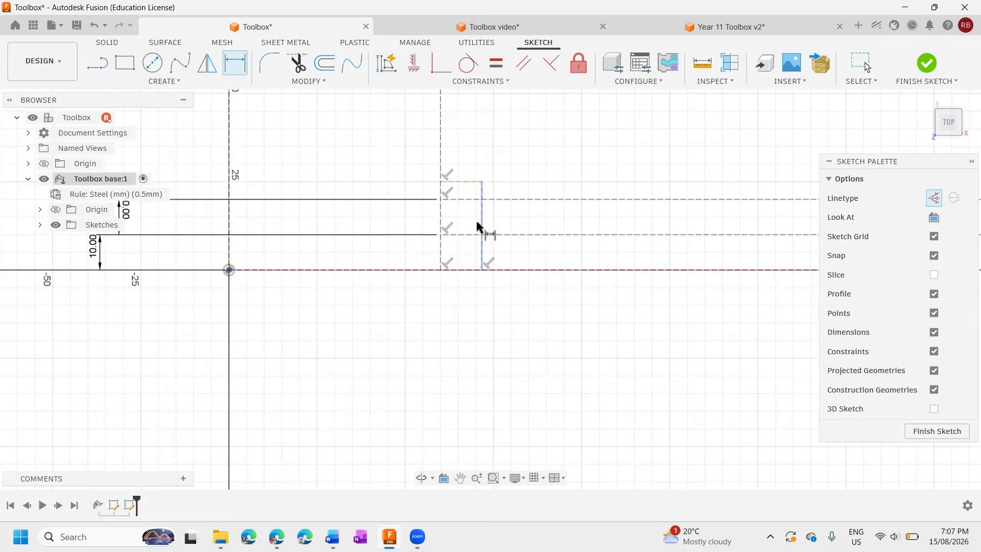
click(481, 227)
click(441, 220)
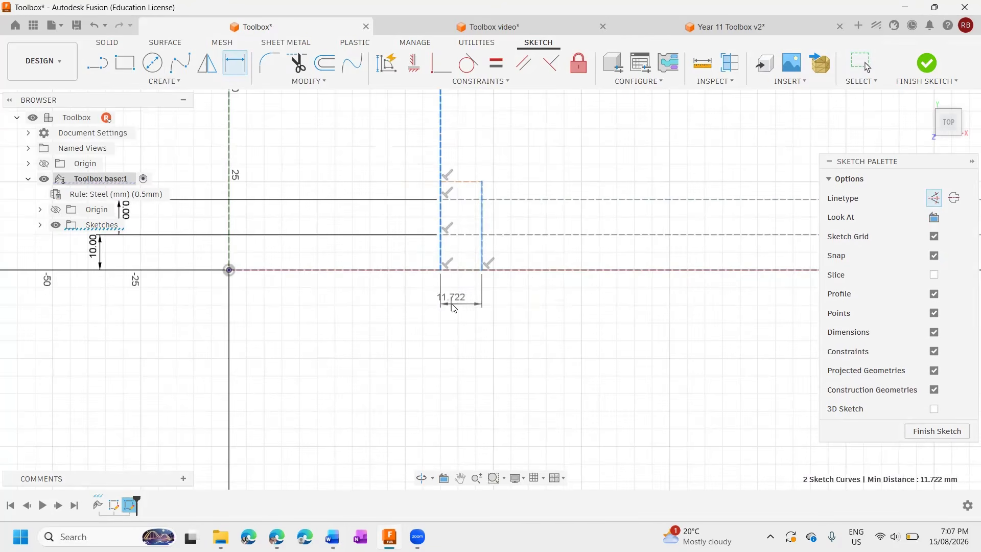
click(454, 307)
text(11)
key(Return)
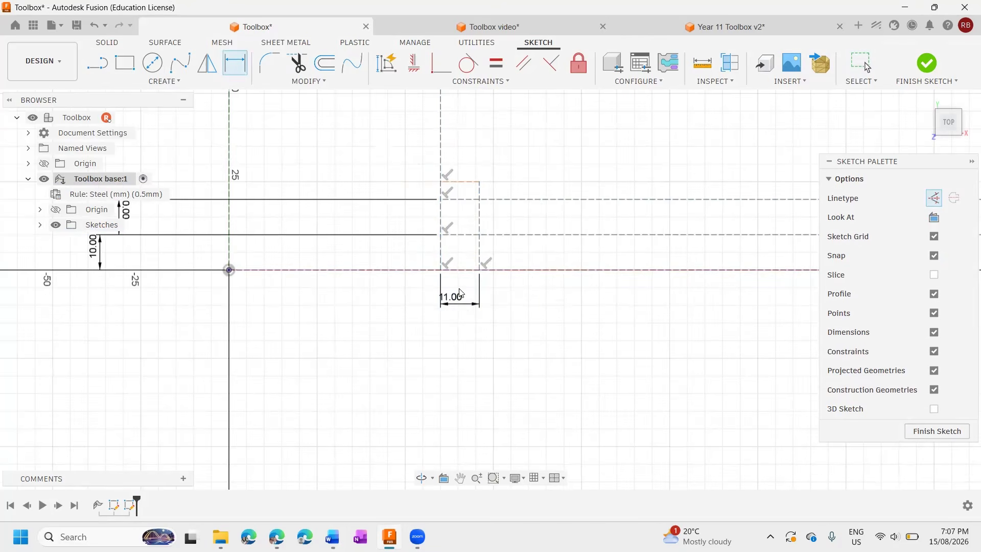
Dimension the lower-left corner shape's horizontal line 22 mm above the layout's lower edge.
click(467, 182)
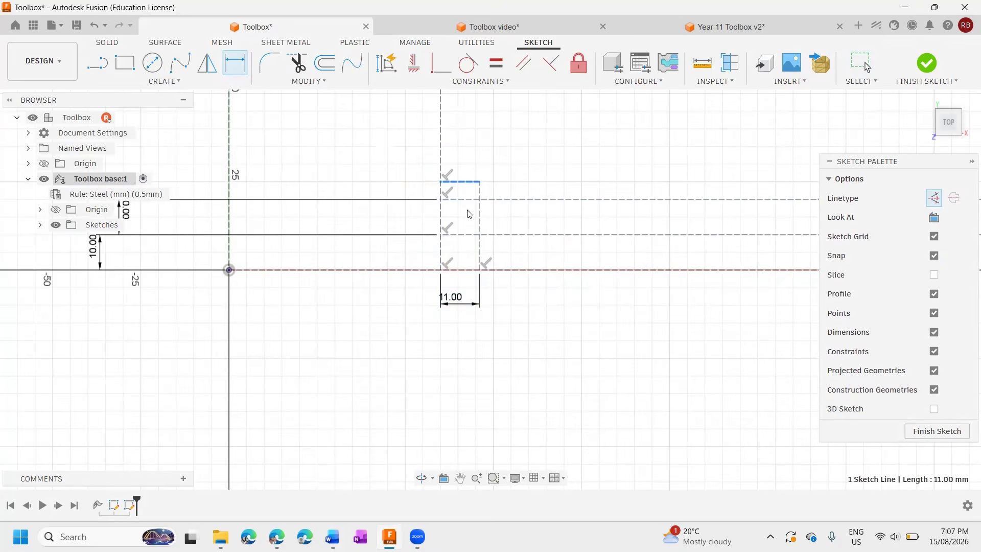
click(469, 270)
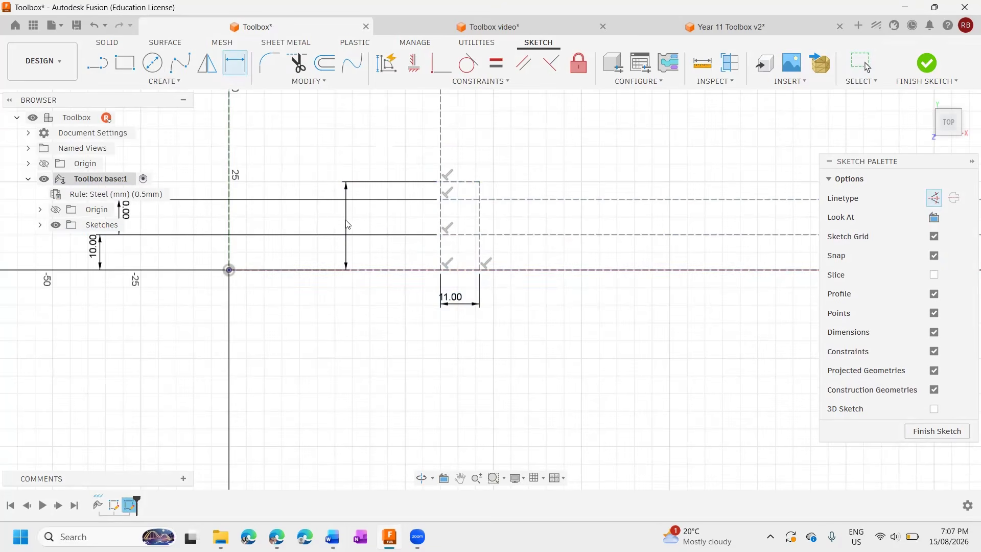
click(347, 221)
text(22)
key(Return)
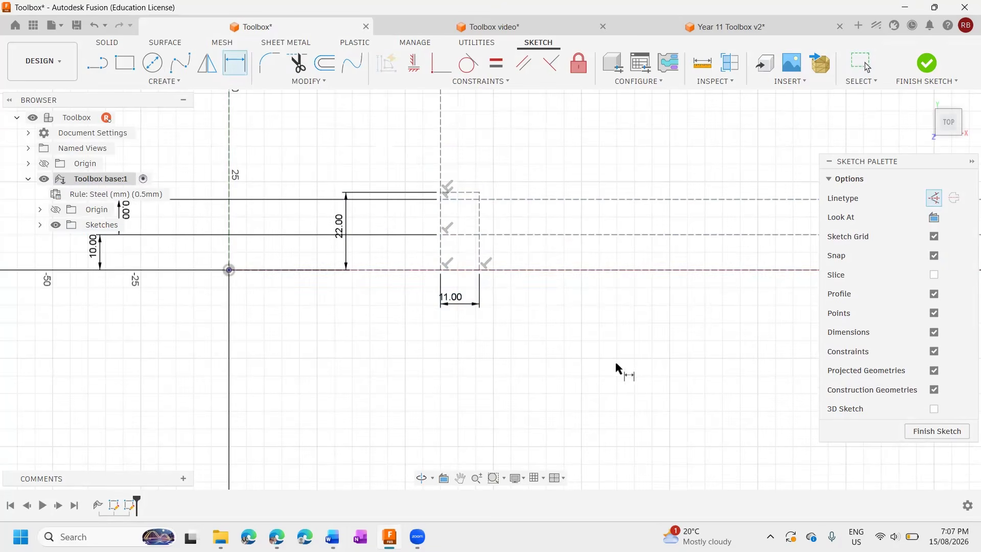
Sketch a matching two-line construction corner about 15 mm wide and 23 mm high at the right end of the first panel's lower strip.
mouse_move(682, 317)
middle_down()
mouse_move(369, 362)
mouse_move(313, 360)
middle_up()
mouse_move(560, 340)
middle_down()
mouse_move(428, 335)
mouse_move(369, 317)
middle_up()
click(98, 64)
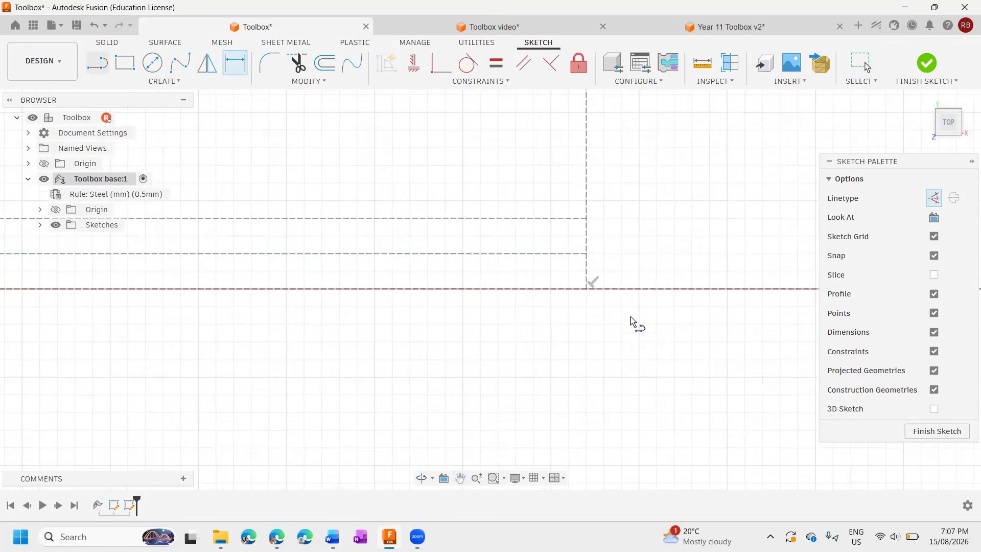
click(533, 288)
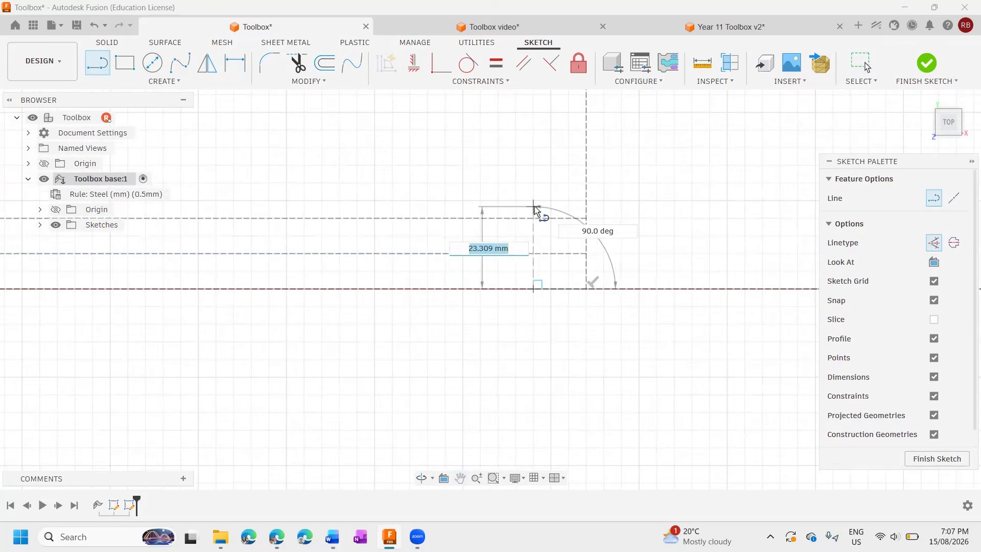
click(534, 207)
click(586, 206)
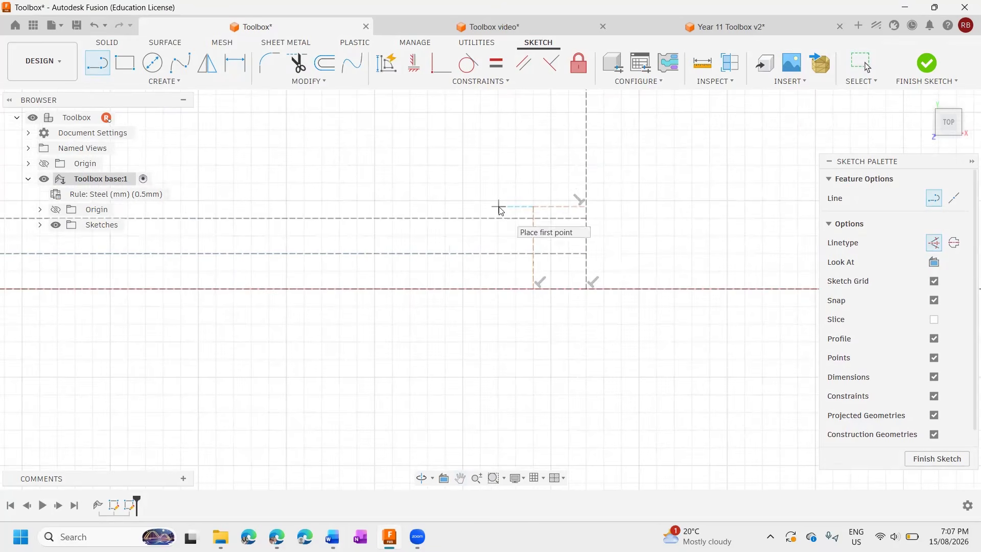
Dimension the lower-right corner shape's vertical line 11 mm from the panel's right boundary line.
key(d)
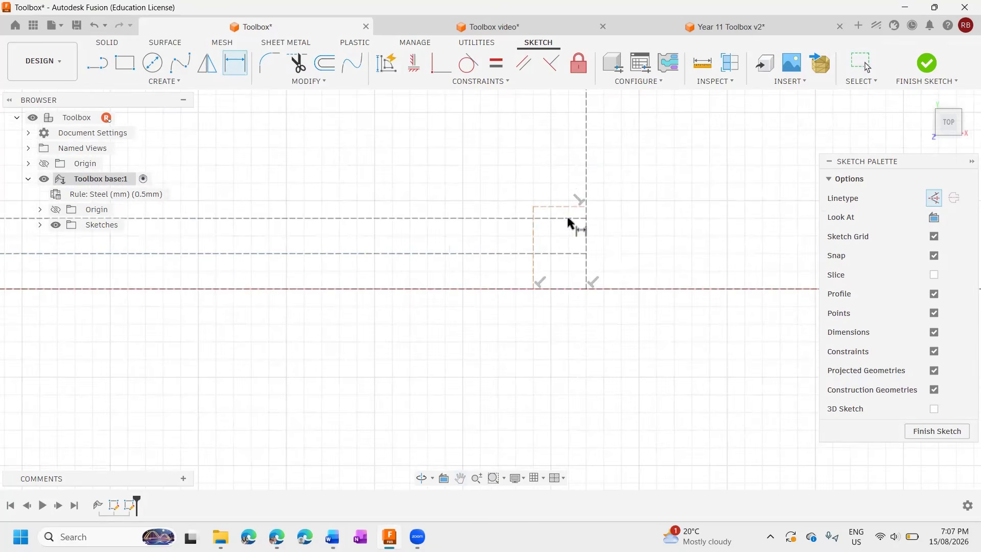
click(237, 74)
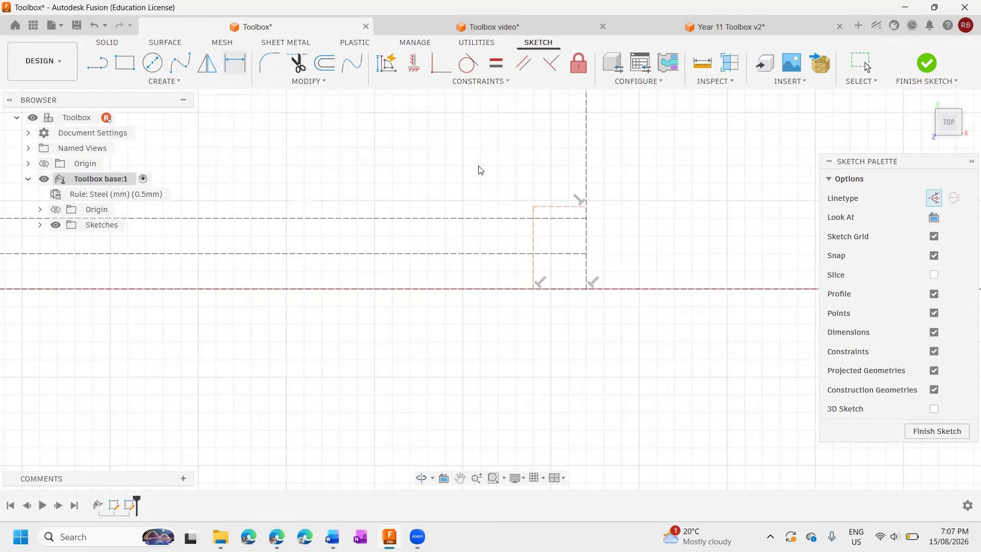
click(533, 234)
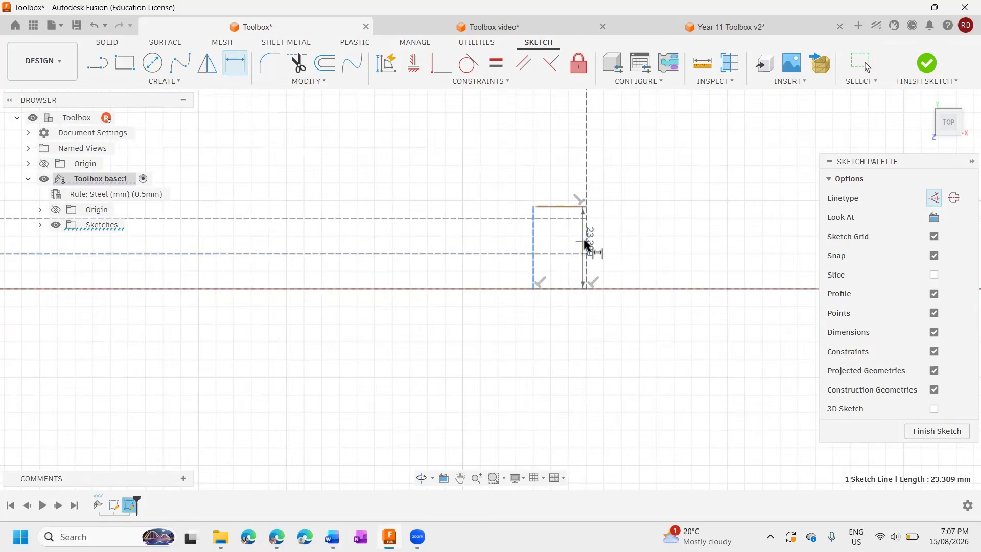
click(586, 253)
click(568, 324)
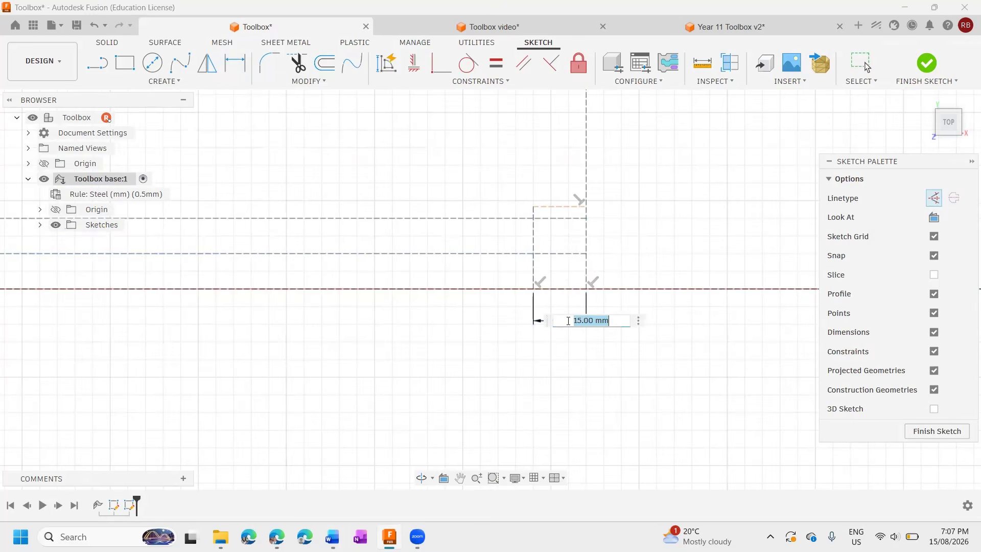
key(Return)
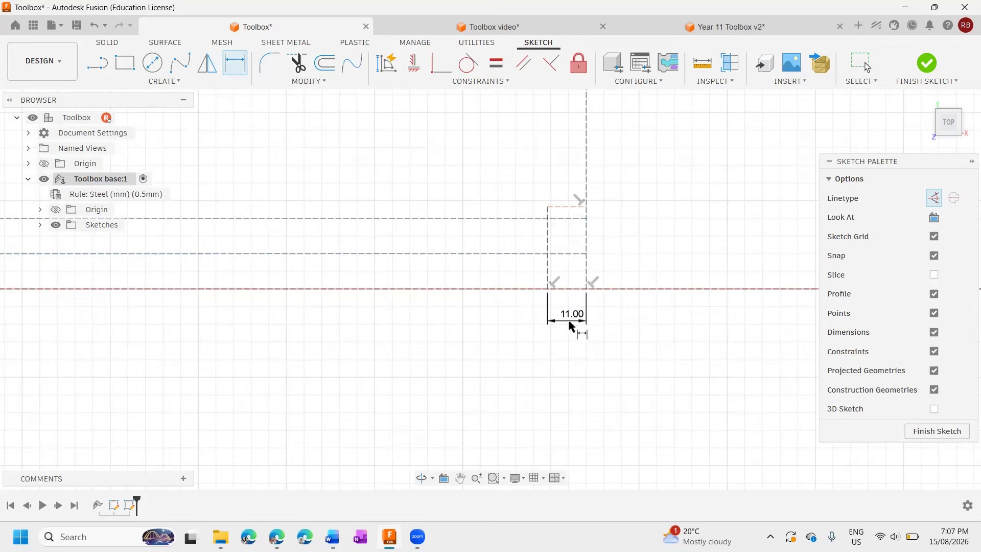
Dimension the lower-right corner shape's horizontal line 22 mm above the layout's lower edge.
click(560, 290)
click(571, 207)
click(643, 217)
text(2)
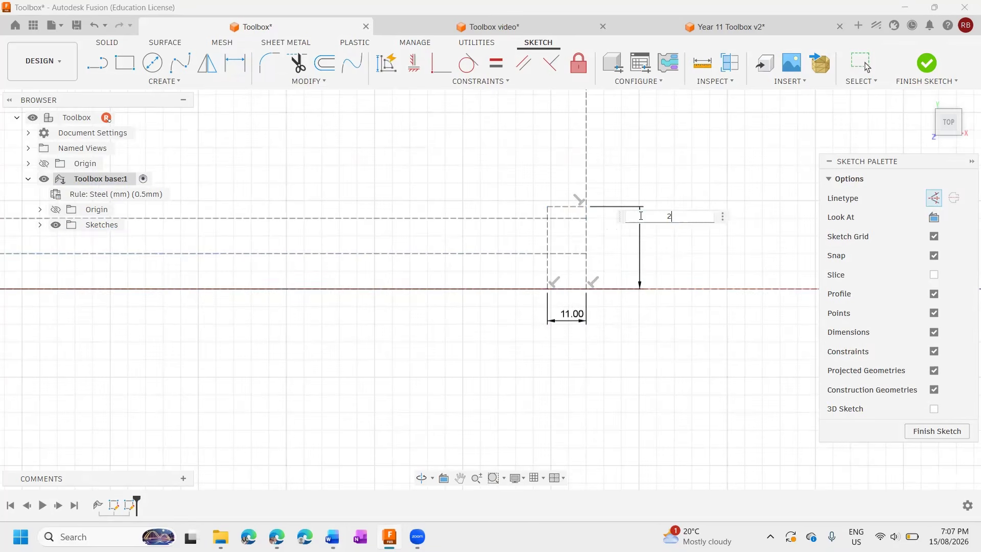
text(2)
key(Return)
scroll(570, 241, down, 4)
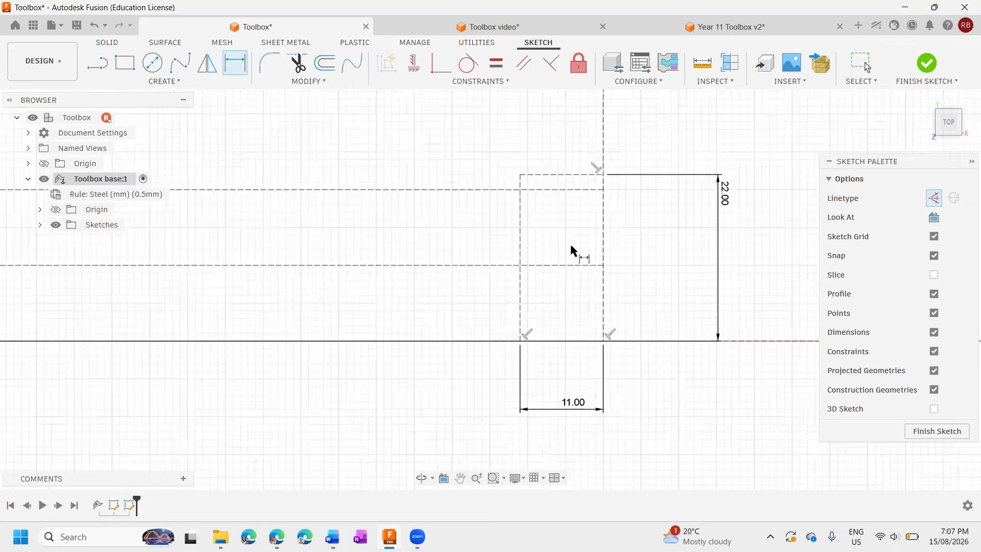
scroll(575, 249, down, 1)
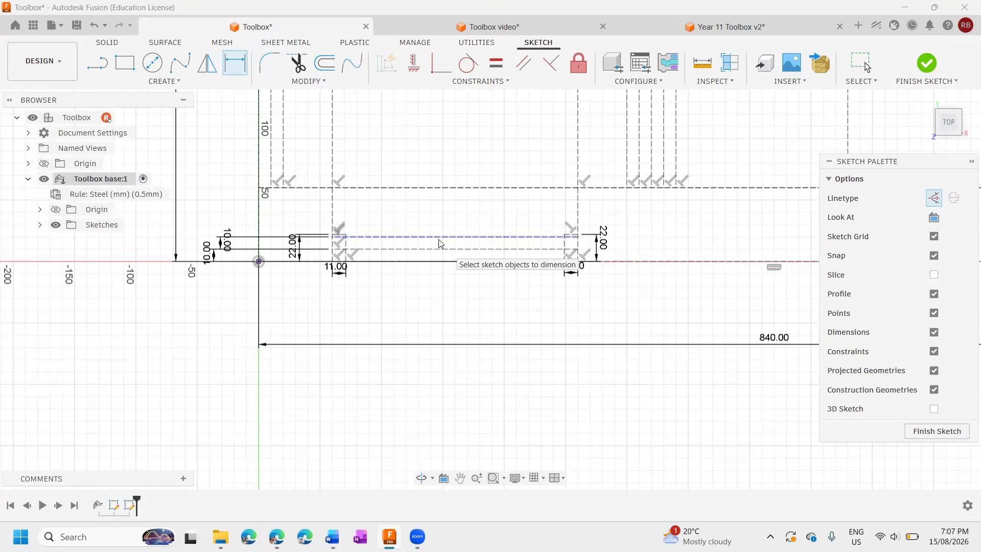
Switch to the Word instructions and compare Step 11's working drawing with the finished construction lines.
key(alt+Tab)
scroll(749, 368, up, 10)
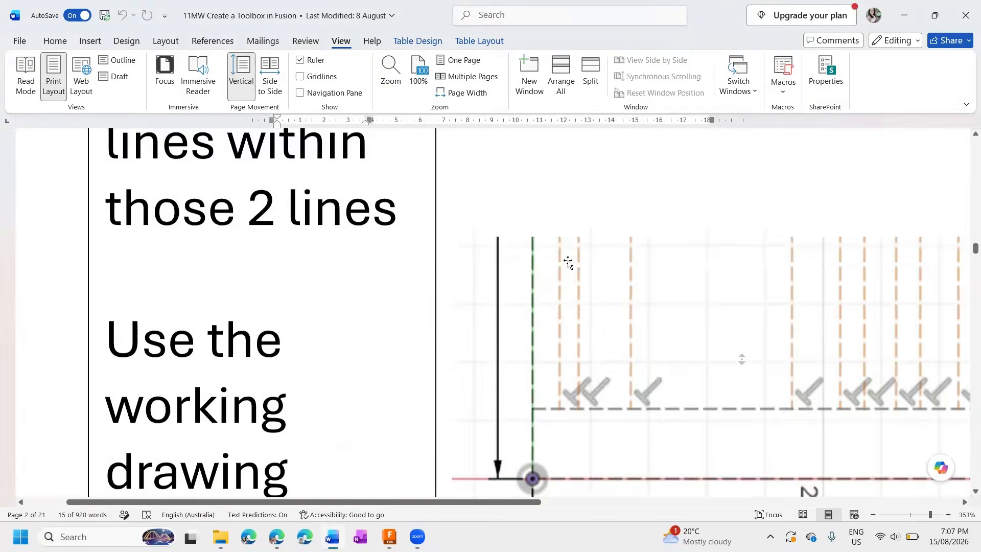
scroll(828, 427, down, 4)
scroll(880, 511, down, 2)
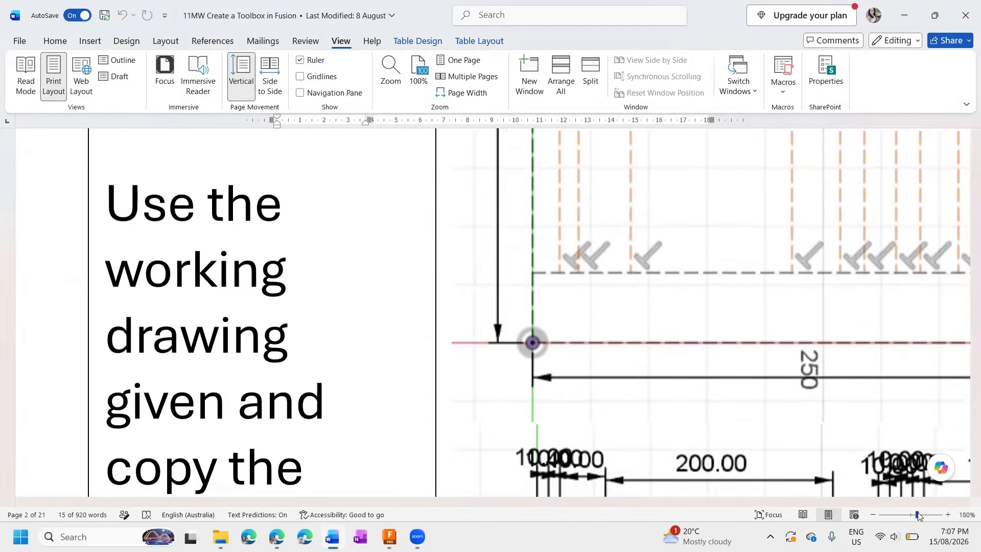
scroll(593, 365, down, 15)
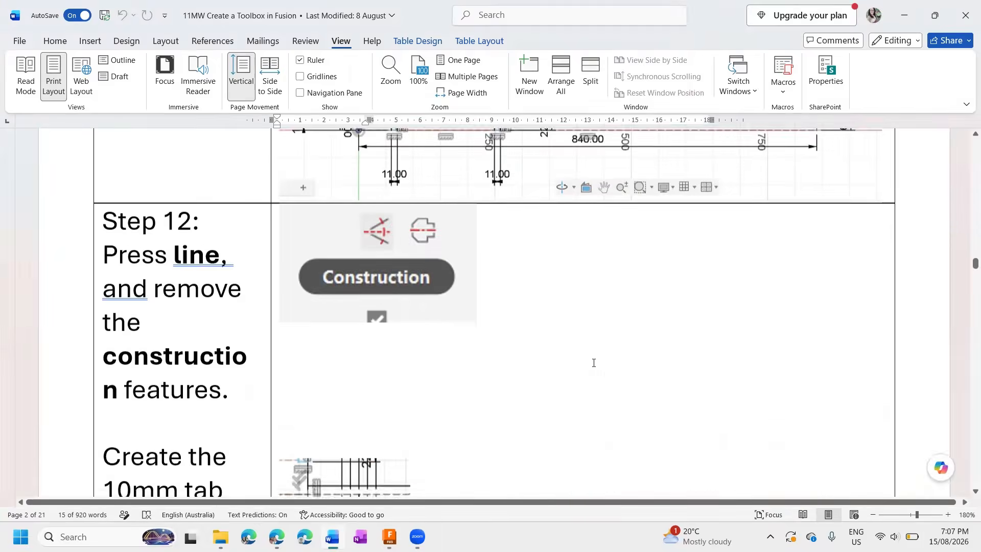
scroll(593, 361, down, 5)
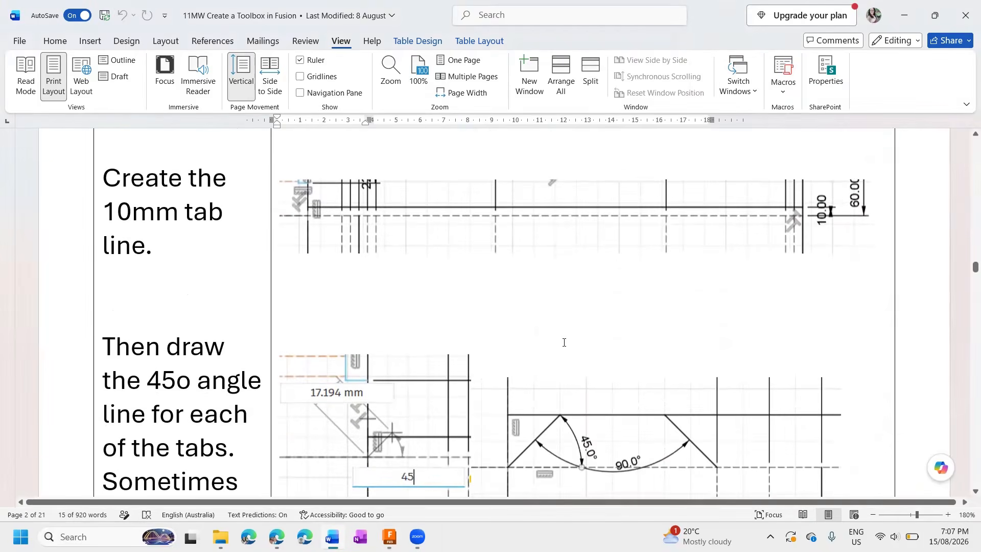
scroll(565, 342, down, 3)
scroll(563, 338, up, 8)
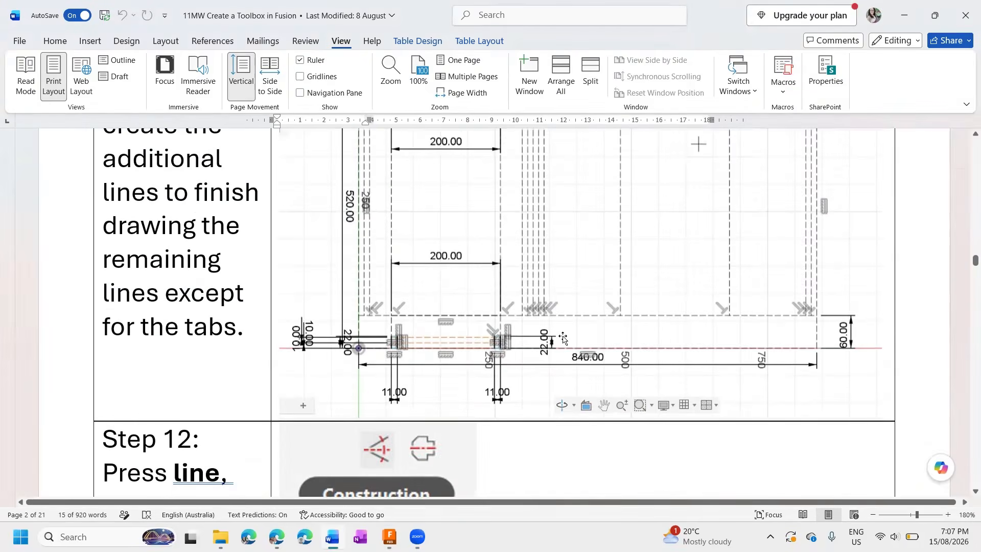
Read Step 12 on the 10 mm tab line and 45° tab angles and Step 13's drawing, and return to Fusion.
scroll(563, 338, down, 8)
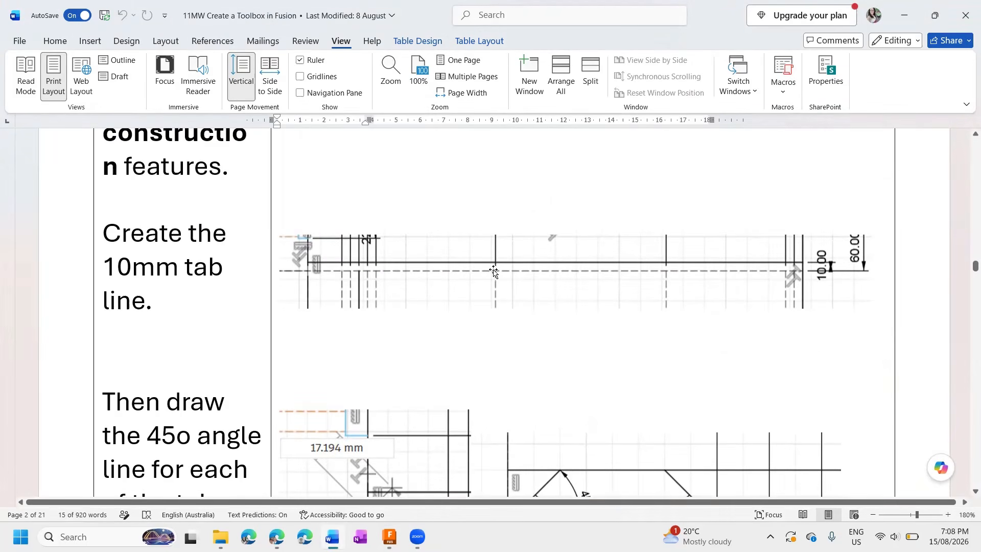
scroll(591, 388, down, 6)
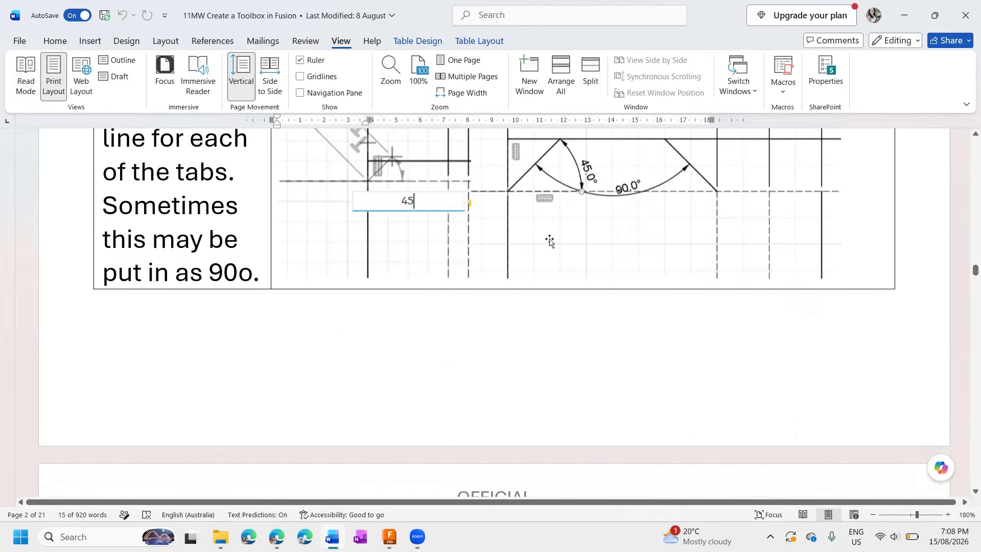
scroll(568, 263, down, 12)
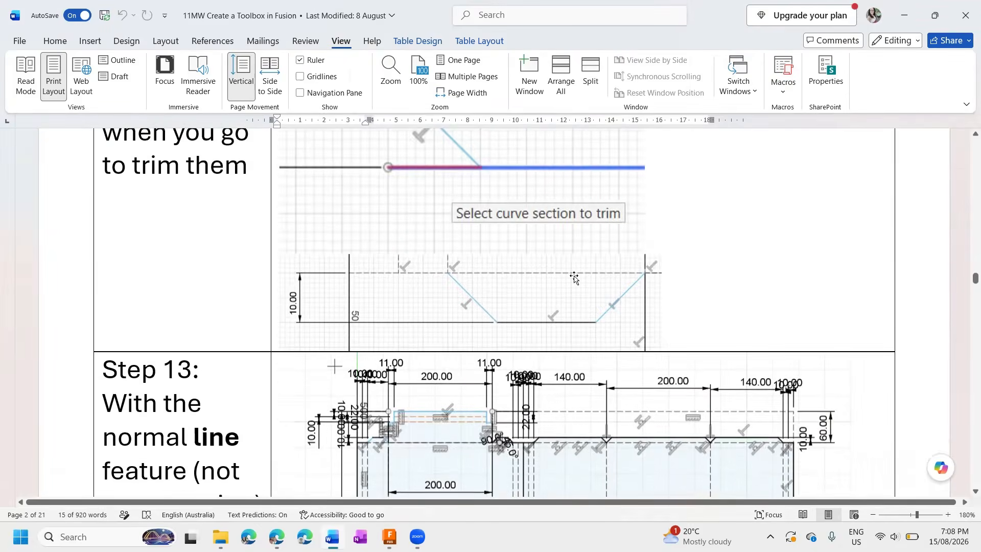
scroll(574, 279, down, 1)
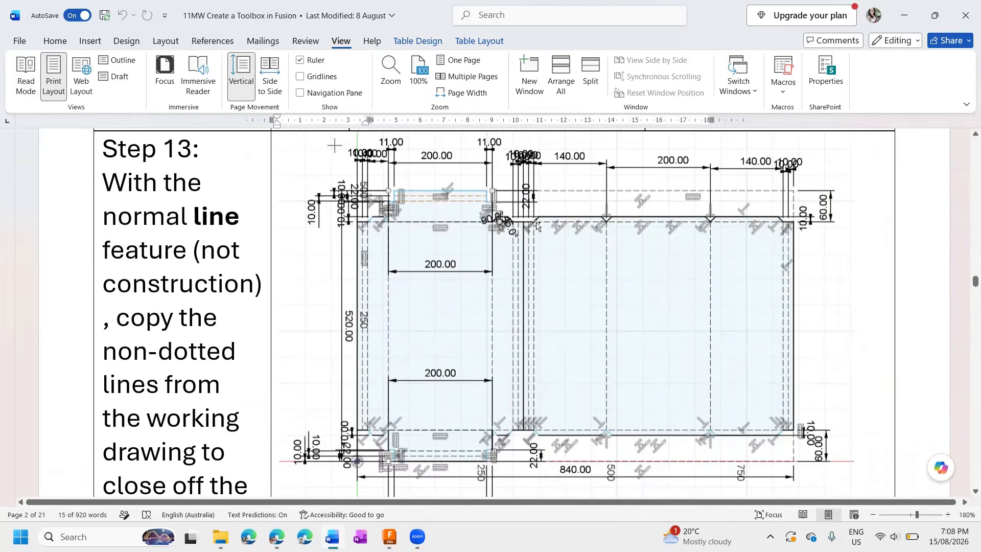
scroll(599, 218, down, 3)
scroll(598, 221, up, 3)
key(alt+Tab)
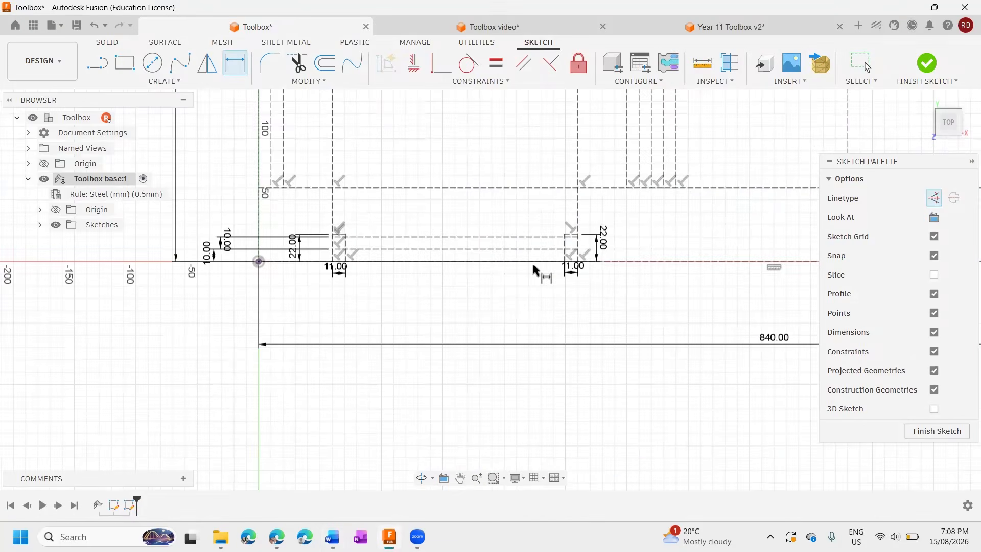
Sketch a horizontal construction line across the layout's full width, just below the upper boundary of the lower 60 mm strip.
scroll(664, 258, down, 6)
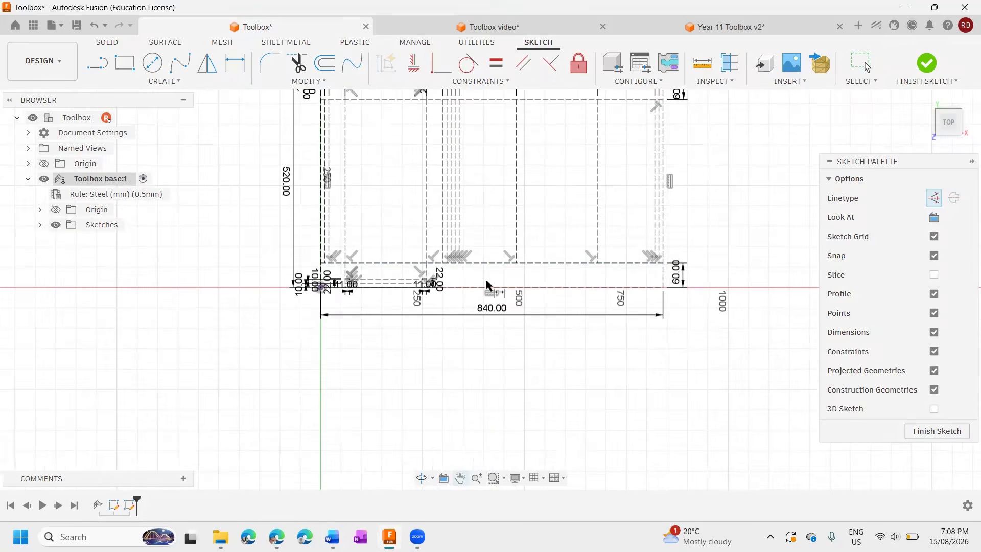
key(d)
click(98, 63)
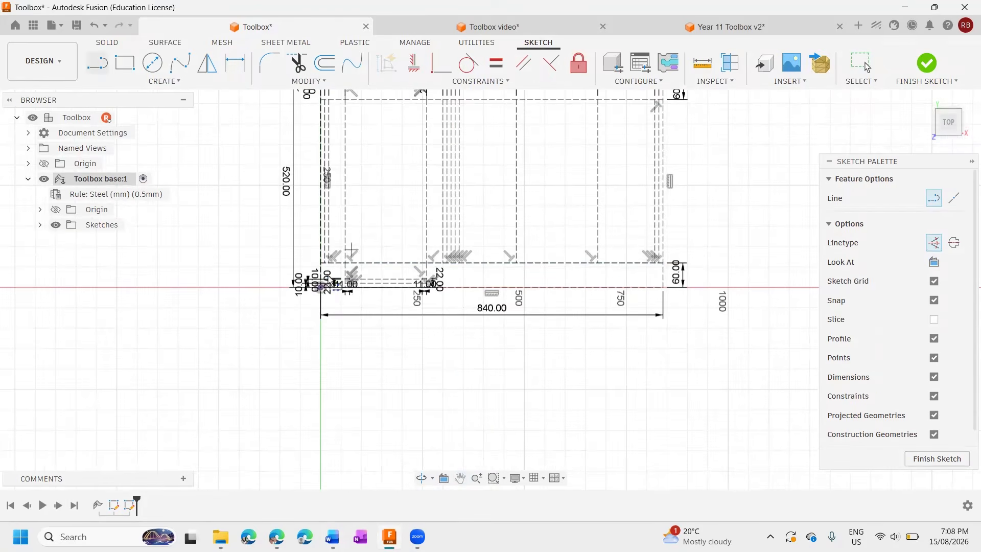
click(320, 264)
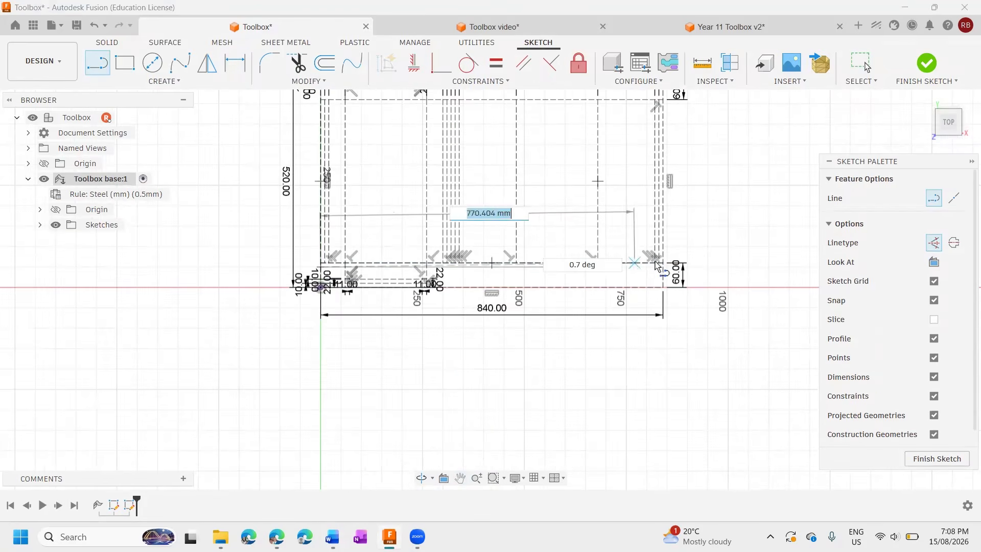
double_click(665, 271)
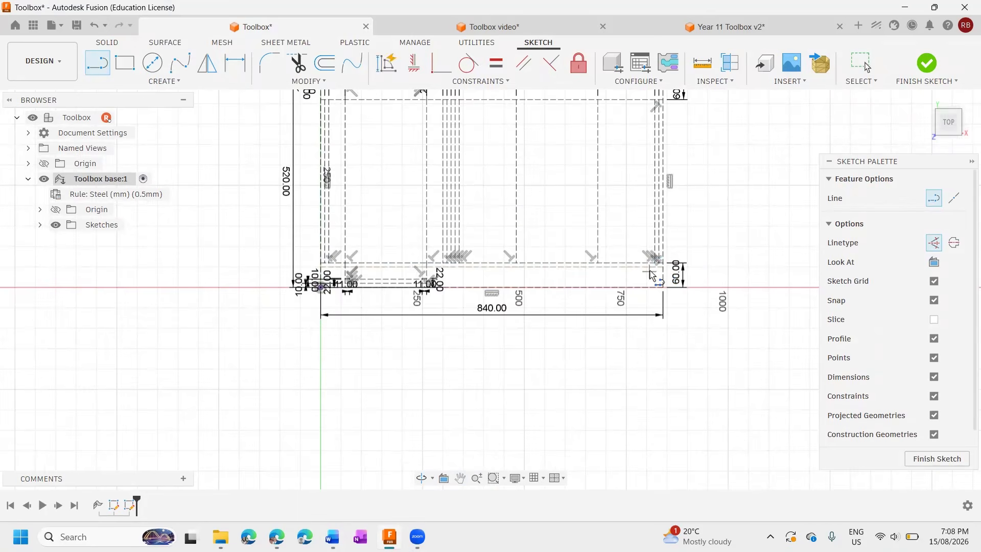
scroll(648, 269, up, 4)
scroll(648, 268, down, 4)
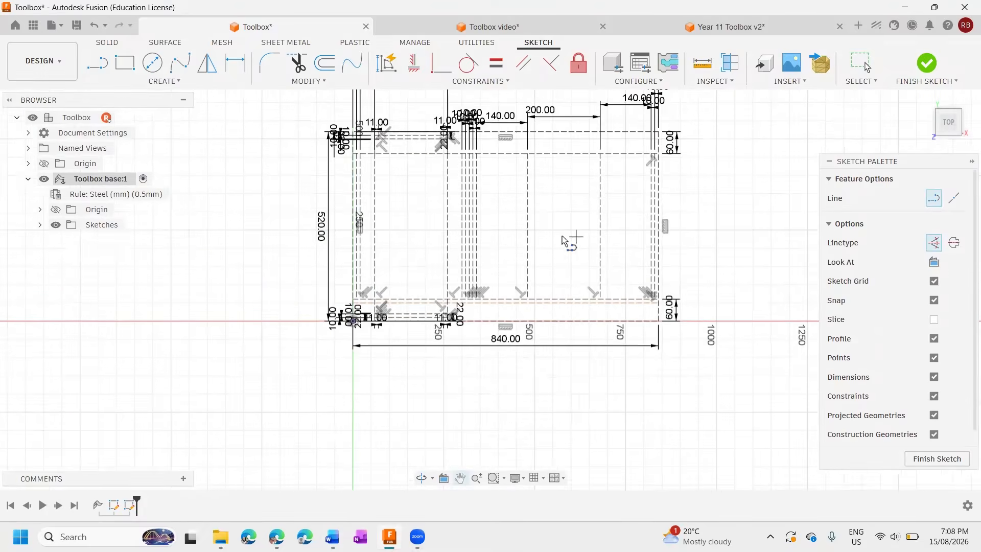
Sketch an 840 mm horizontal construction line across the layout's full width, just above the lower boundary of the upper 60 mm strip.
scroll(354, 153, up, 2)
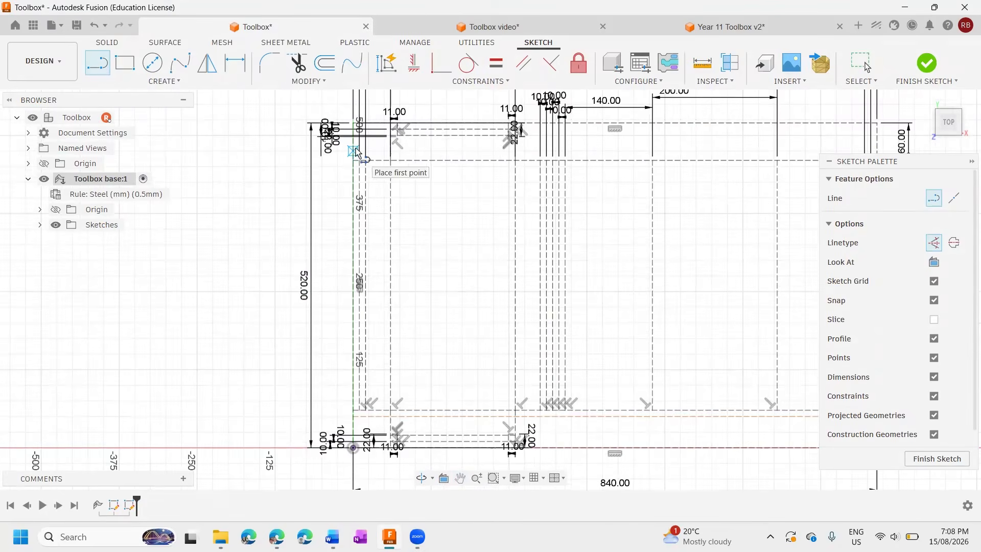
click(353, 151)
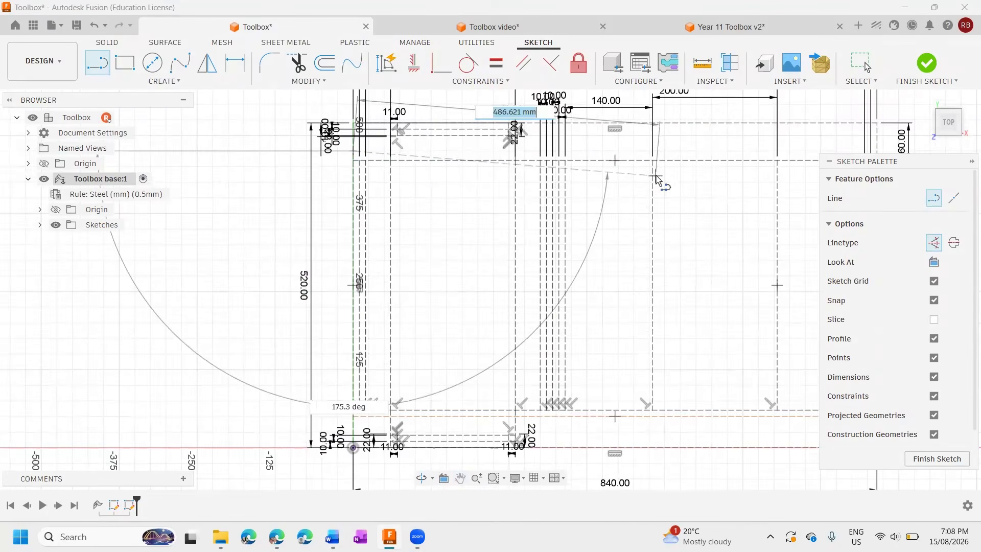
middle_drag(659, 175, 464, 188)
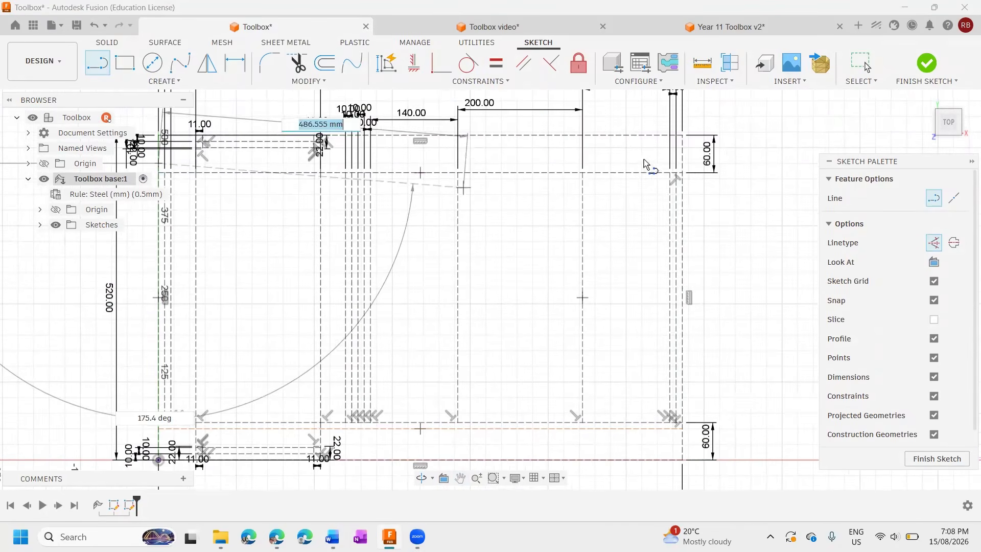
click(682, 163)
key(Escape)
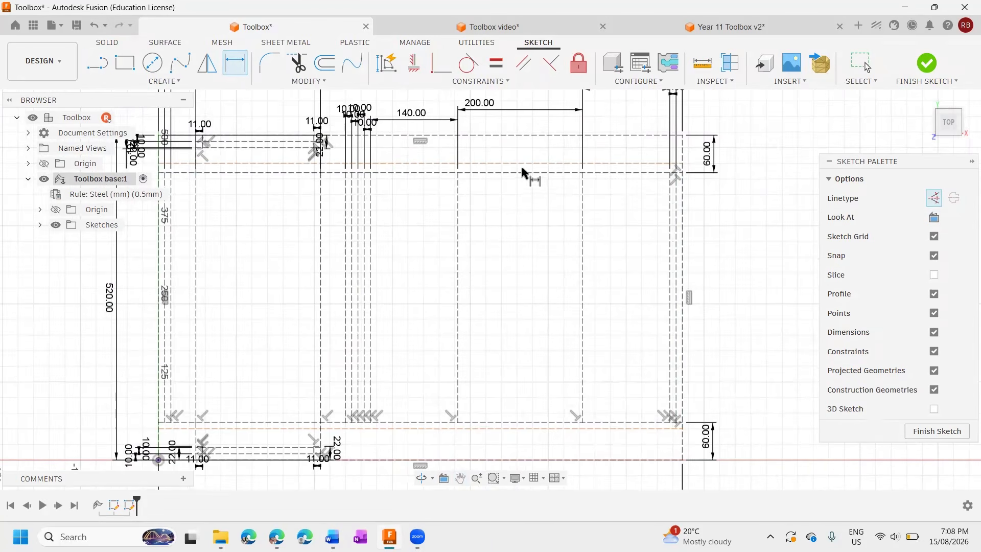
Dimension the upper tab line 10 mm from the lower boundary of the upper 60 mm strip.
click(522, 168)
key(d)
click(665, 174)
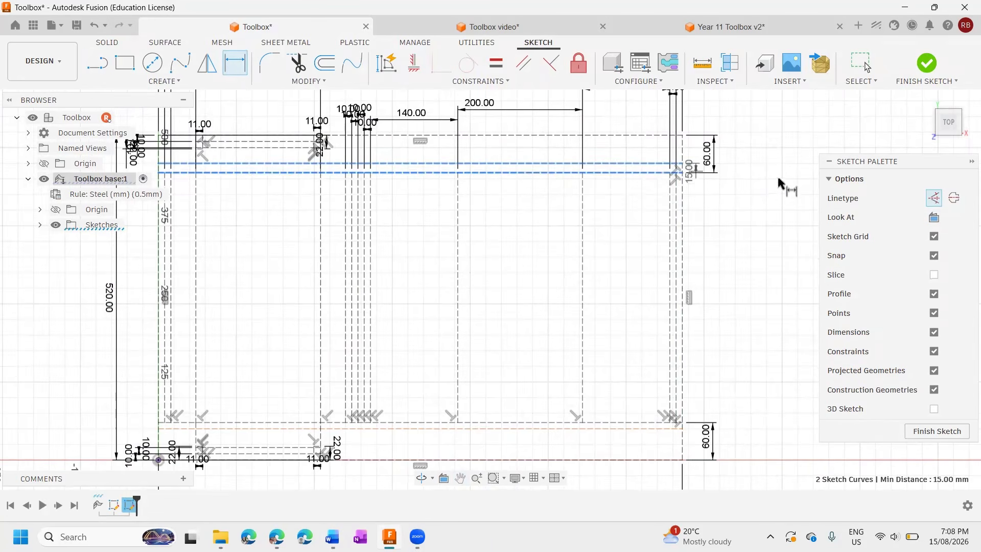
click(760, 176)
text(10)
key(Return)
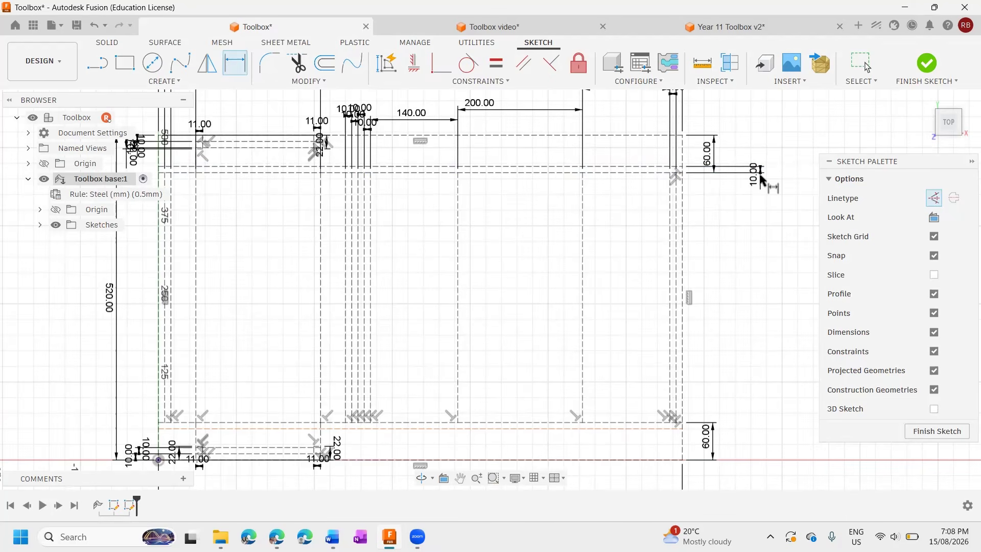
Dimension the lower tab line 10 mm from the upper boundary of the lower 60 mm strip.
middle_drag(700, 274, 697, 247)
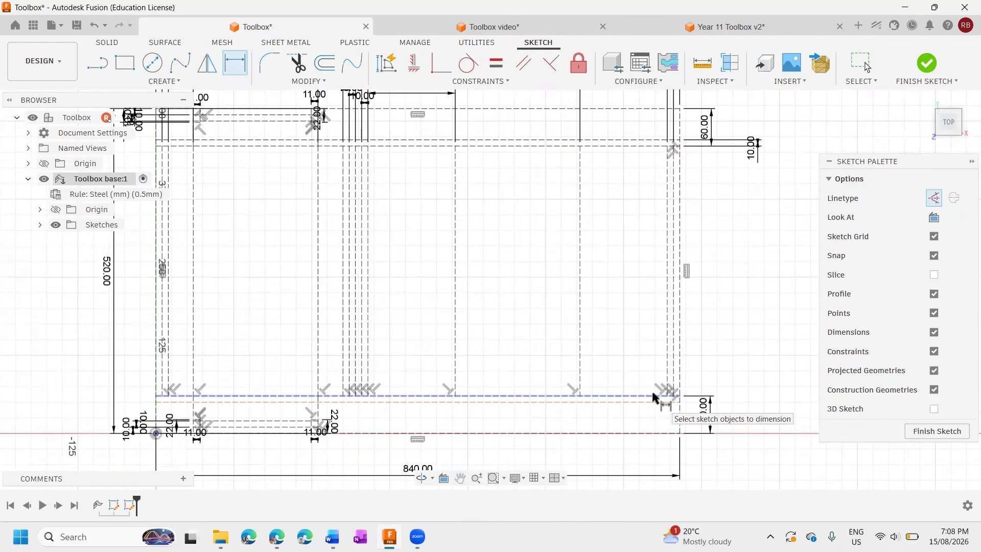
click(654, 396)
click(650, 402)
click(738, 399)
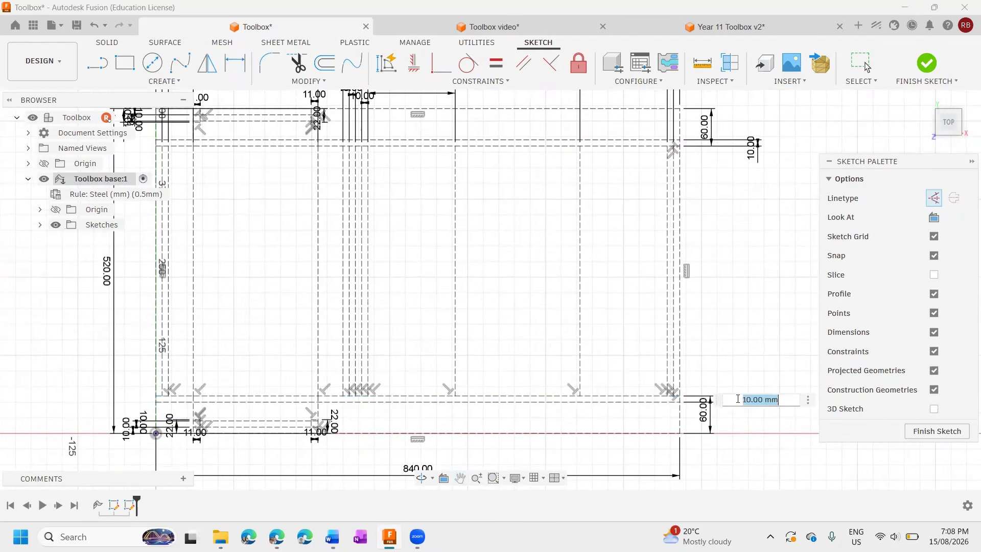
text(10)
key(Return)
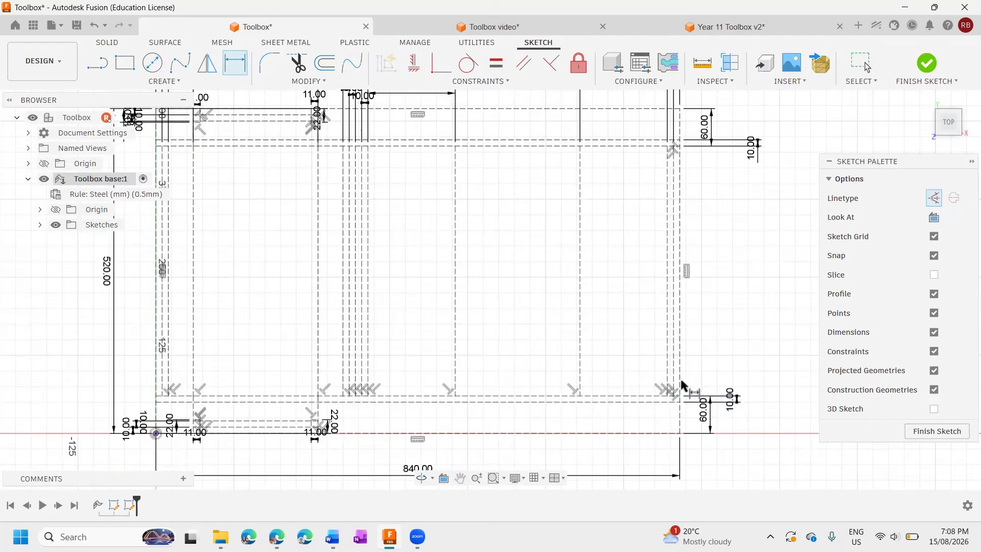
Sketch a construction line about 14 mm long at 135° from the lower junction of the 140 and 200 mm panels down-left to the tab line.
scroll(465, 404, up, 5)
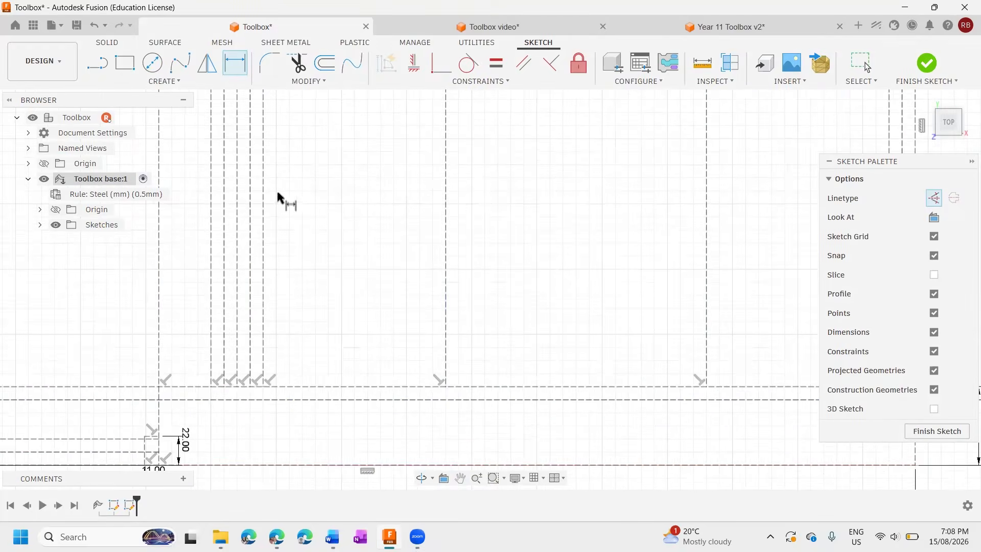
scroll(455, 329, up, 1)
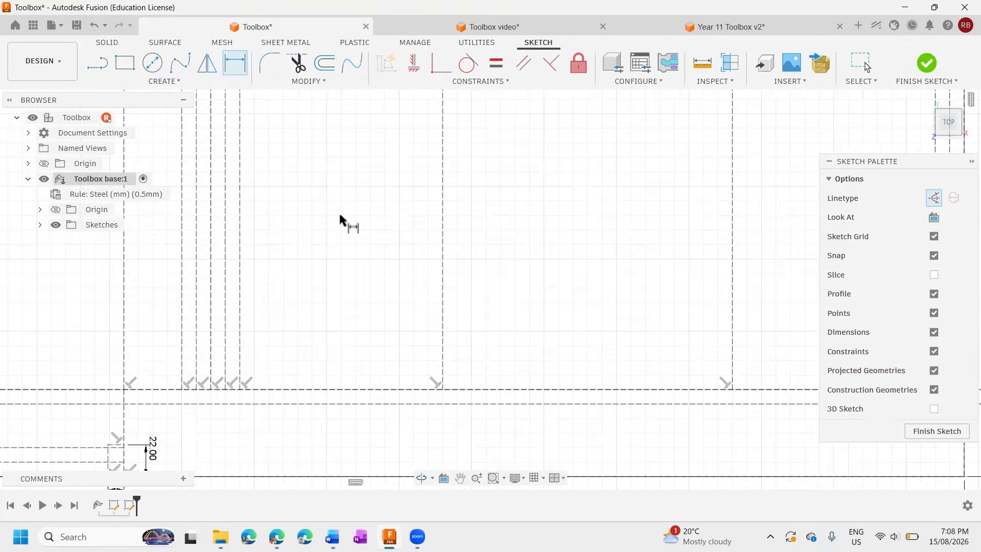
click(98, 65)
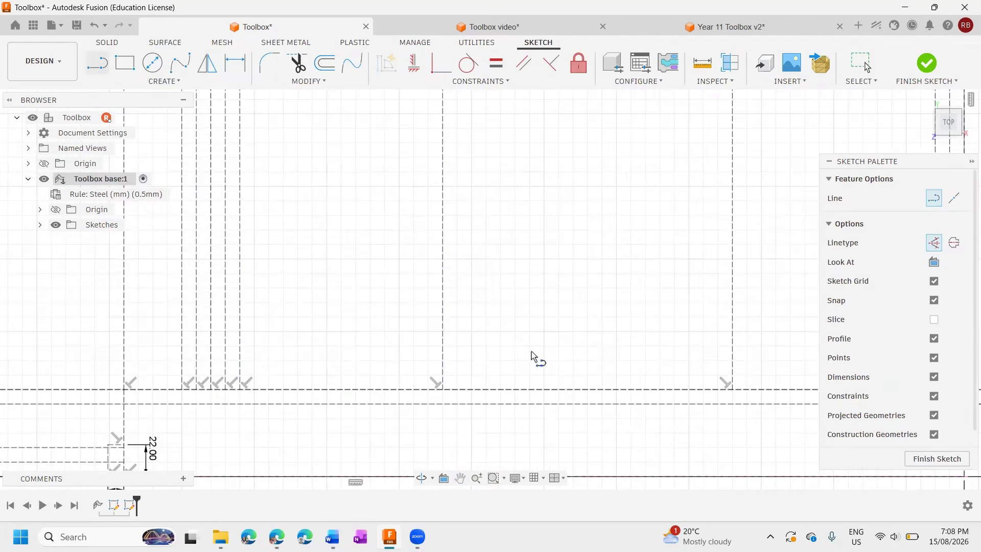
click(443, 389)
scroll(443, 390, up, 4)
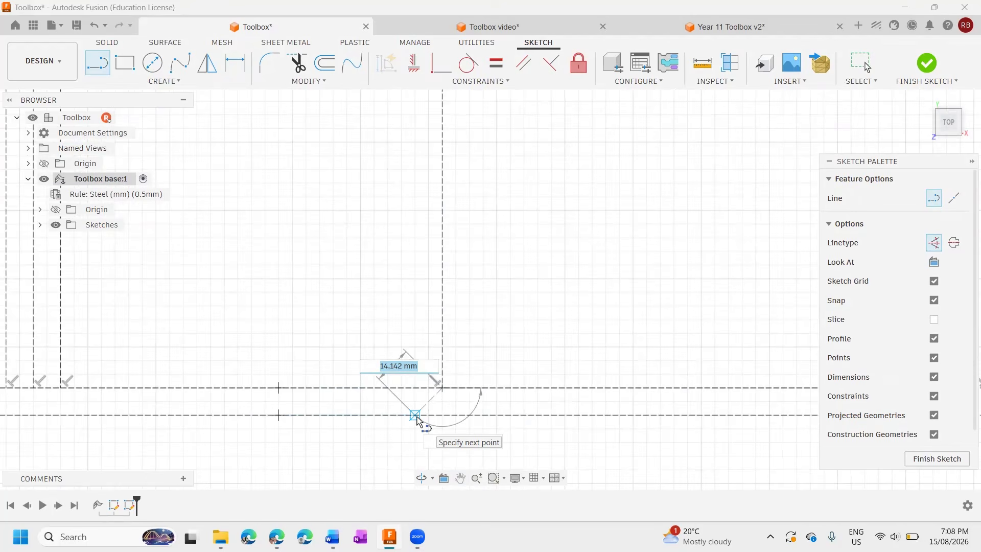
scroll(416, 420, up, 2)
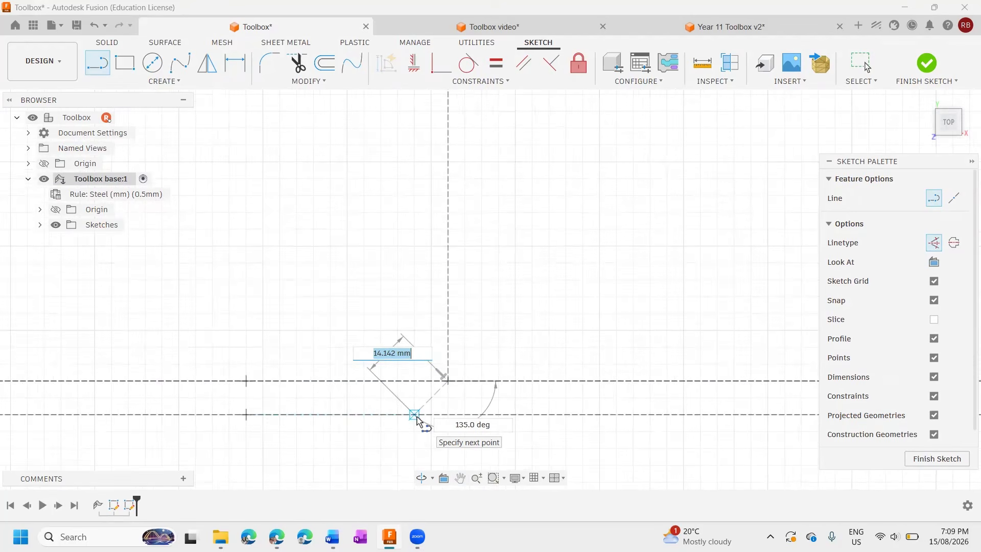
key(Tab)
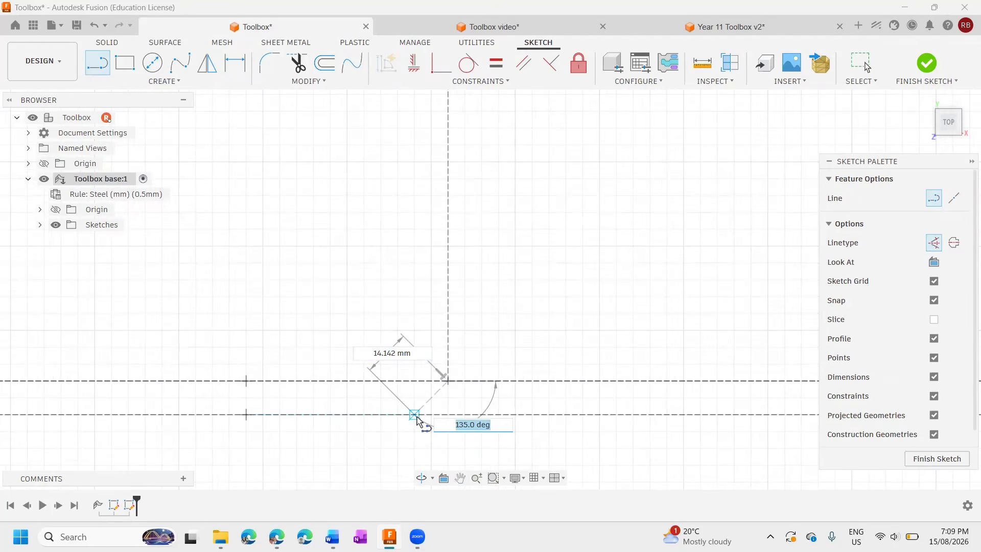
key(Escape)
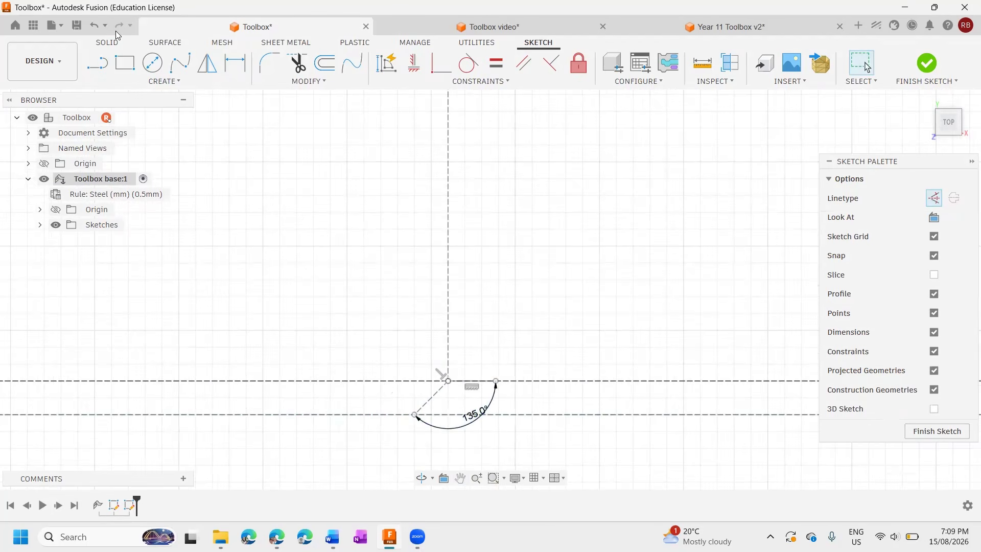
Sketch the opposite 45° construction line, about 14 mm long, from the same panel junction down-right to the tab line.
key(l)
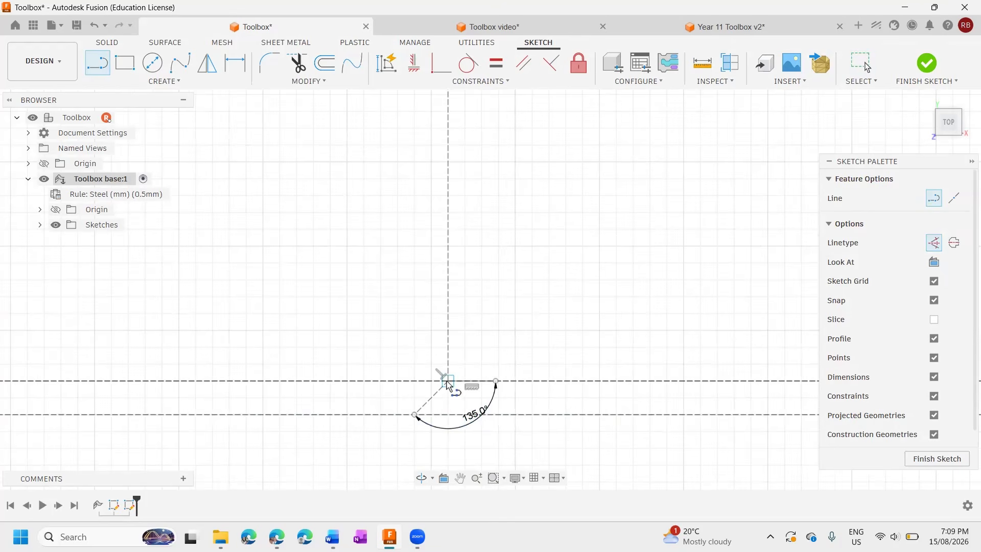
click(448, 383)
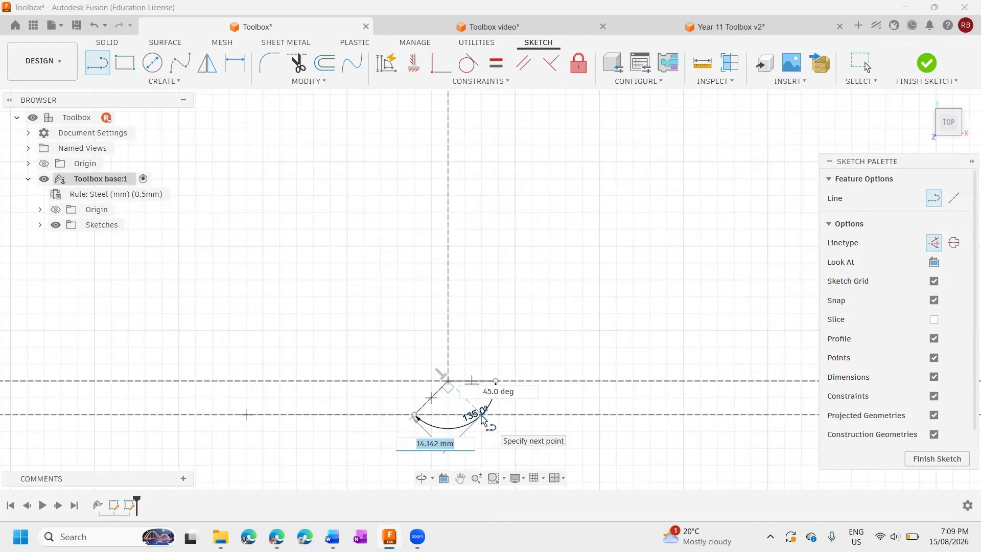
key(Tab)
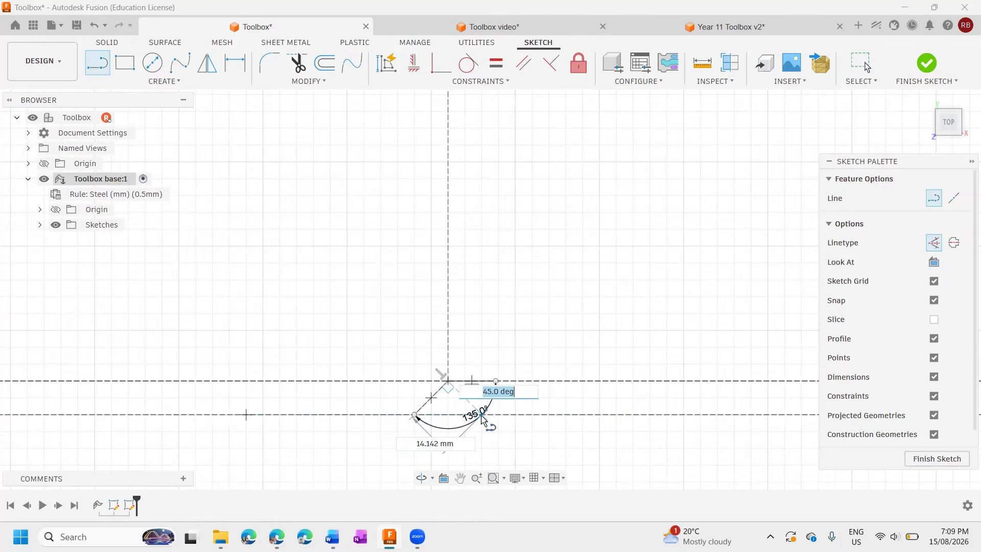
key(Return)
scroll(547, 421, up, 2)
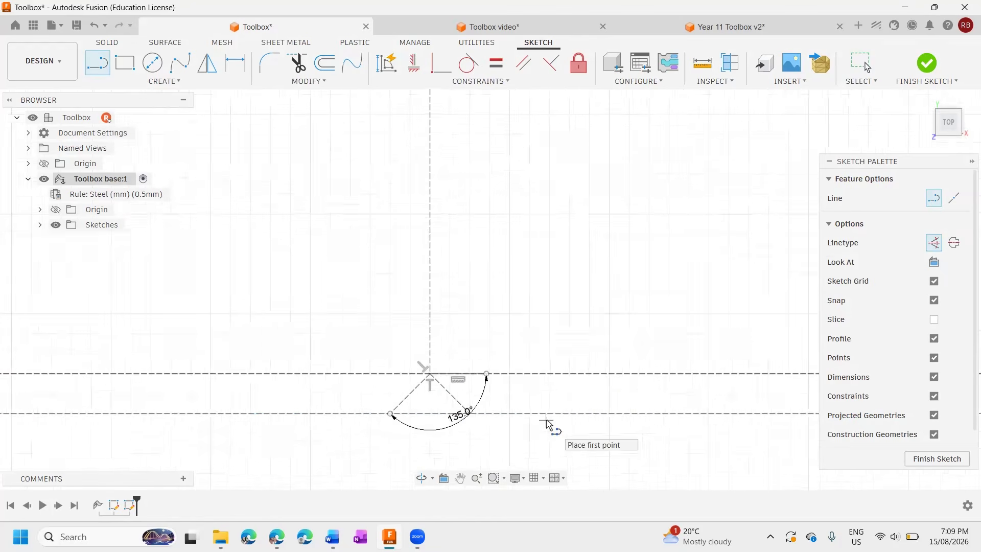
Sketch two 45° construction lines from the rightmost of the five closely spaced verticals' lower end down to the tab line, one each side.
scroll(546, 421, down, 3)
scroll(332, 421, up, 2)
click(314, 404)
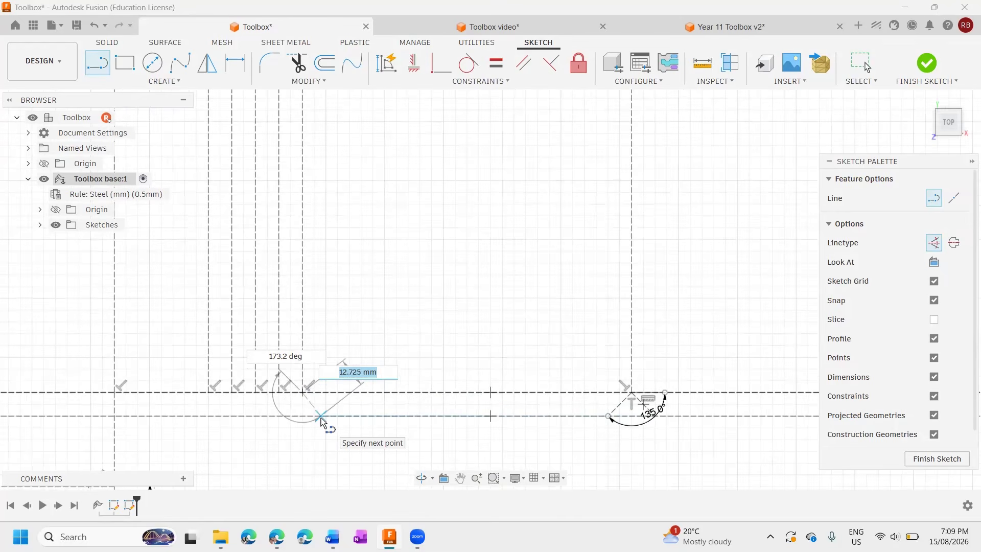
key(Tab)
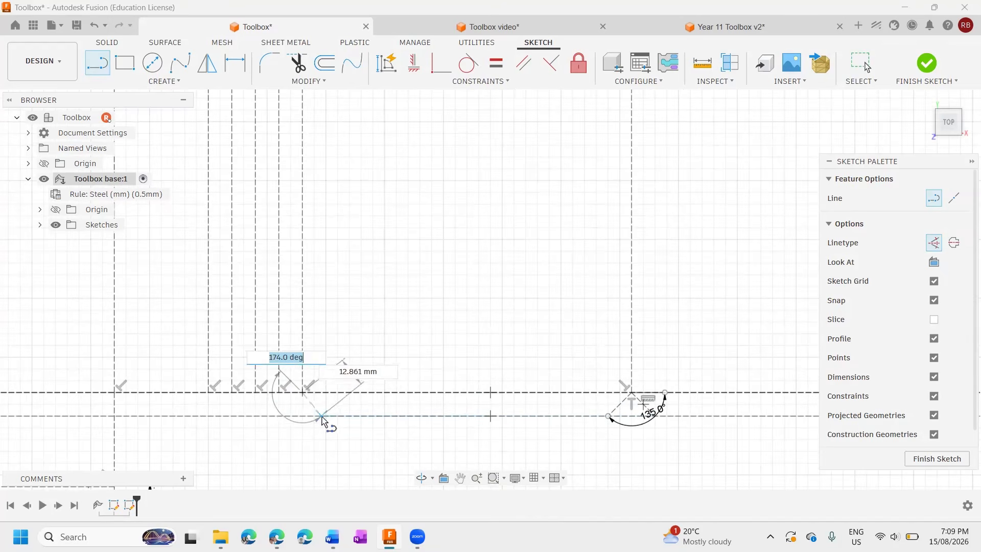
click(282, 418)
click(304, 394)
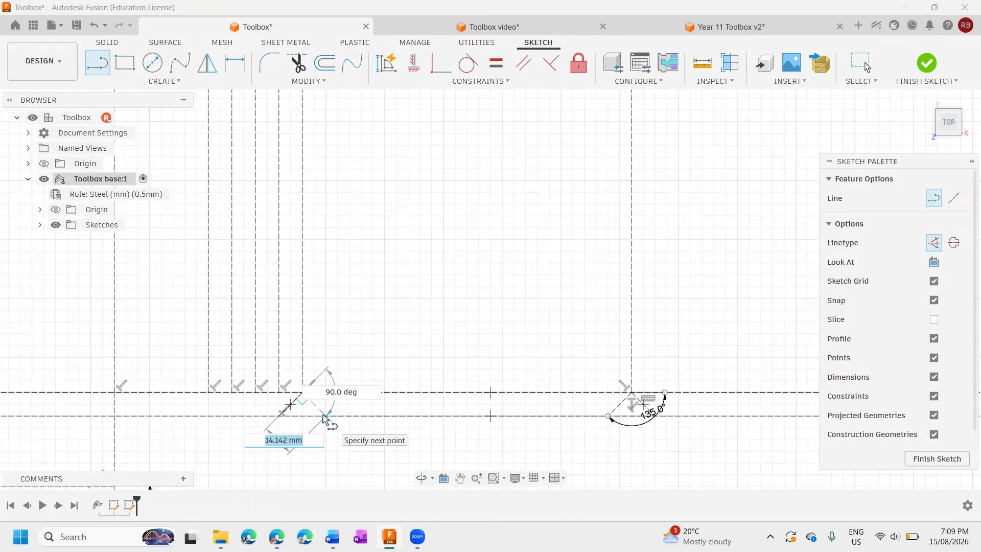
double_click(324, 416)
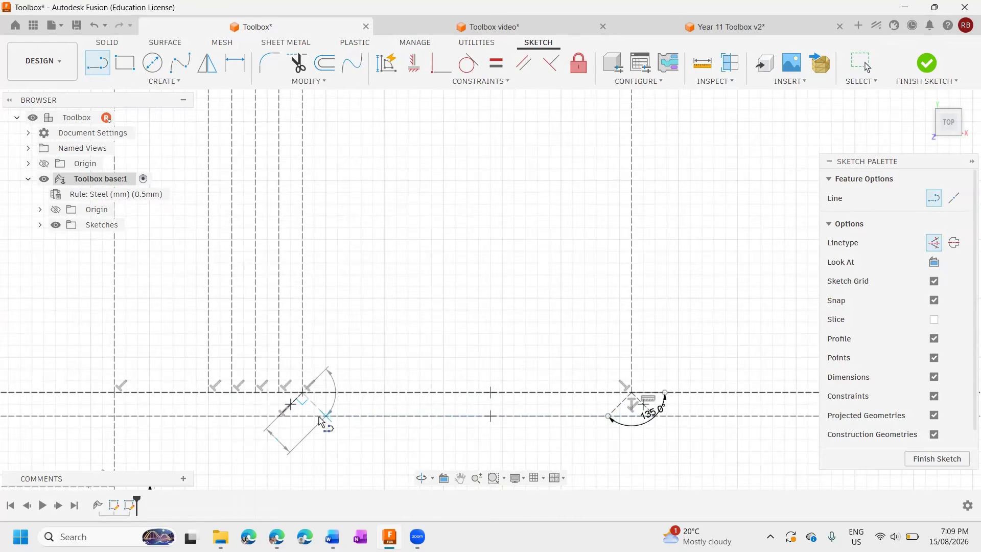
click(115, 393)
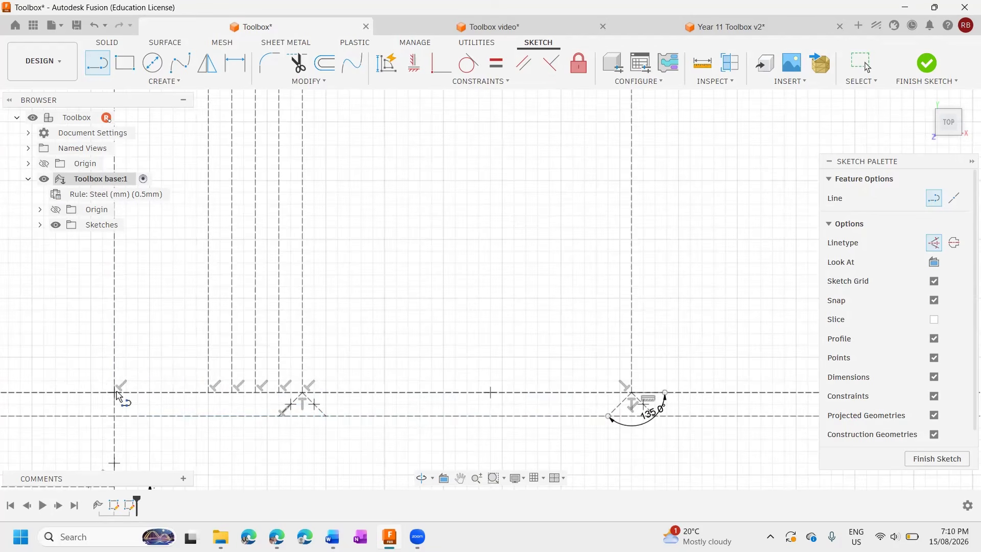
click(161, 368)
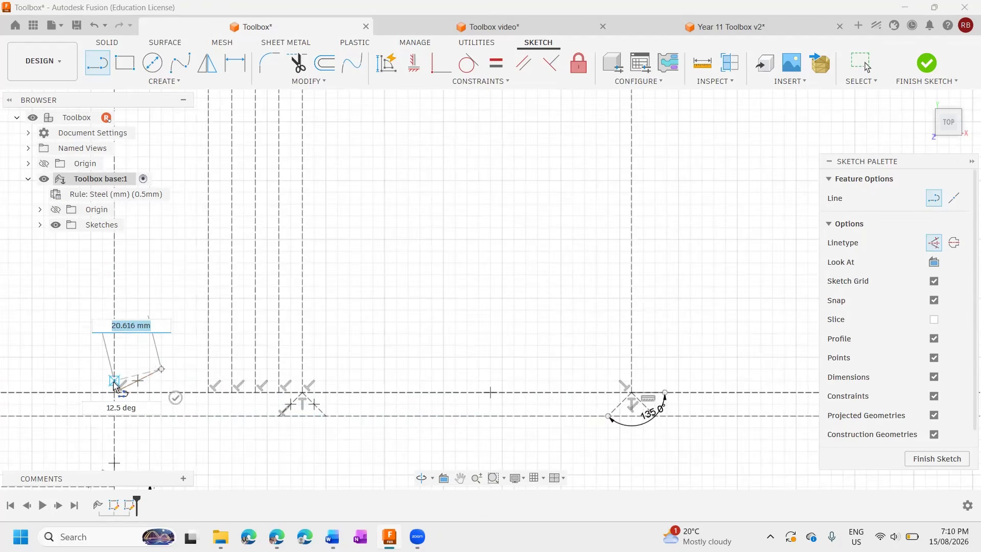
key(Escape)
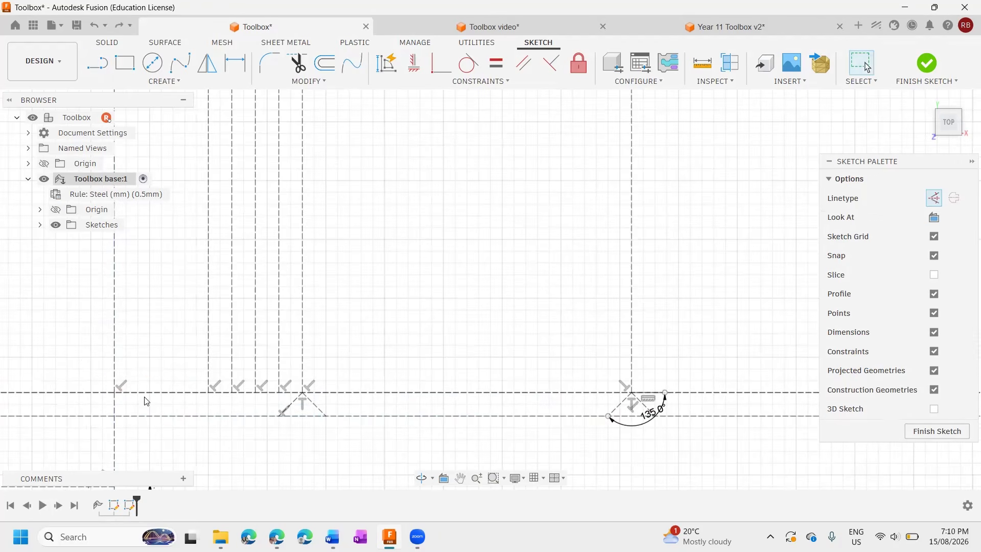
Sketch a 45° construction line, about 14 mm long, down-right to the lower tab line from the vertical left of the five closely spaced ones.
click(99, 64)
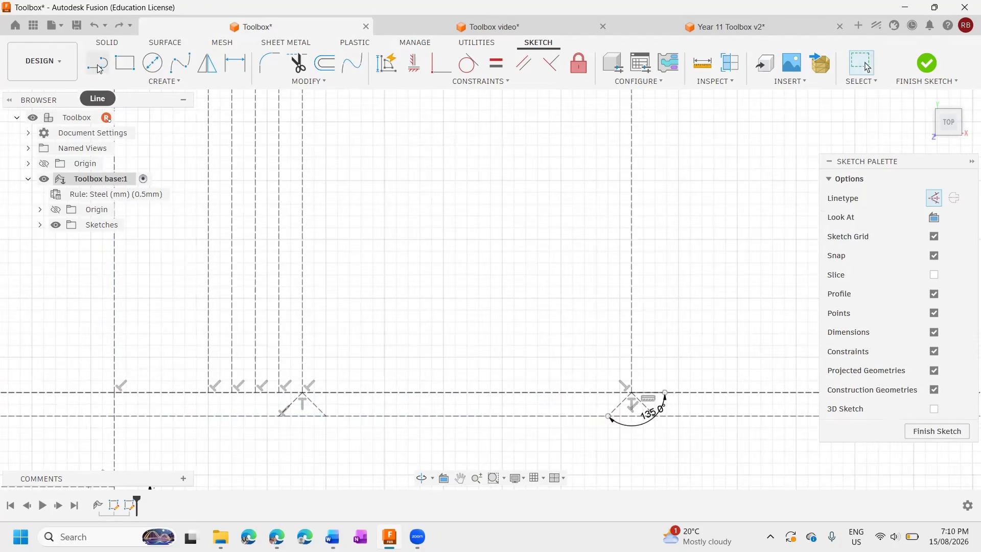
click(113, 394)
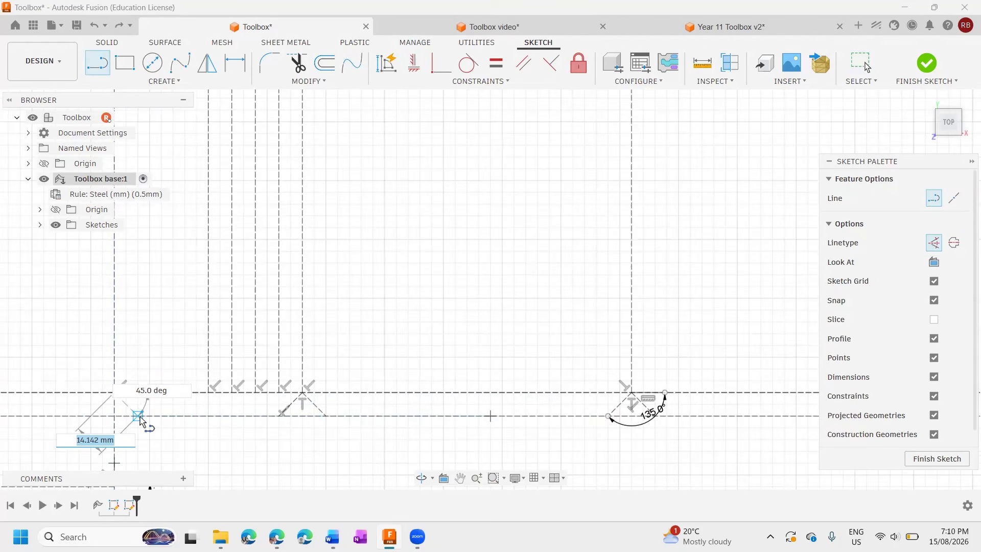
double_click(138, 416)
Sketch two 45° construction lines from the lower right corner of the 200 mm panel down to the tab line, one on each side.
middle_drag(724, 390, 265, 332)
middle_drag(636, 303, 544, 312)
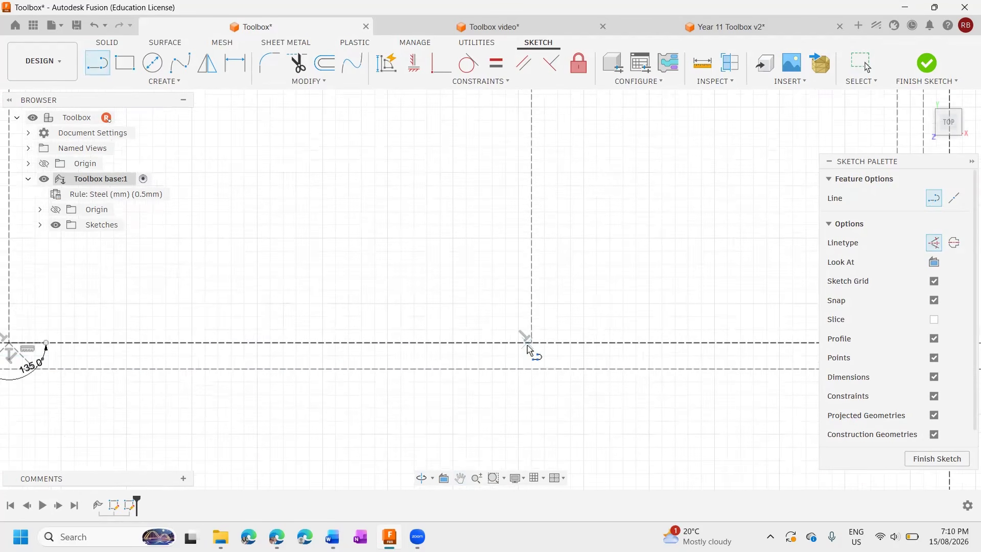
click(511, 368)
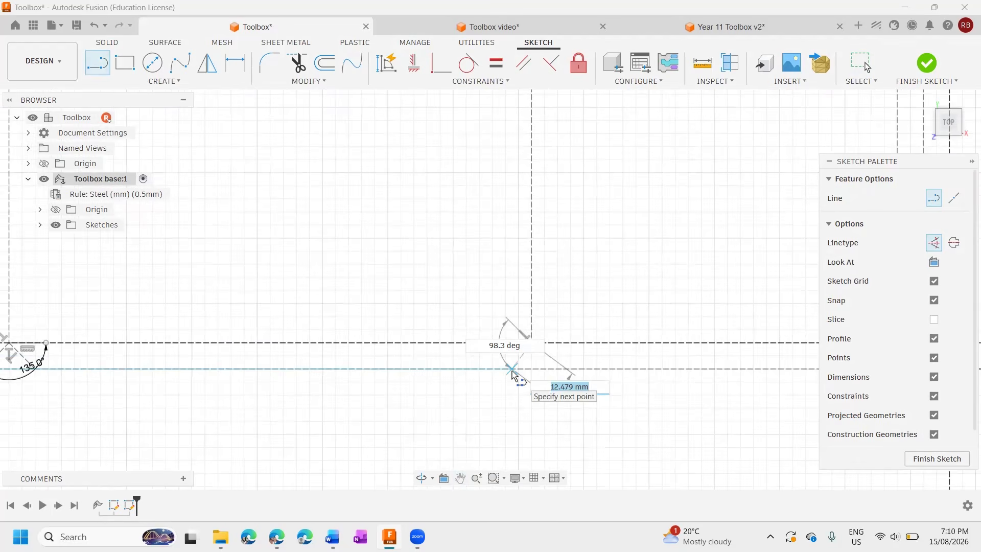
click(506, 369)
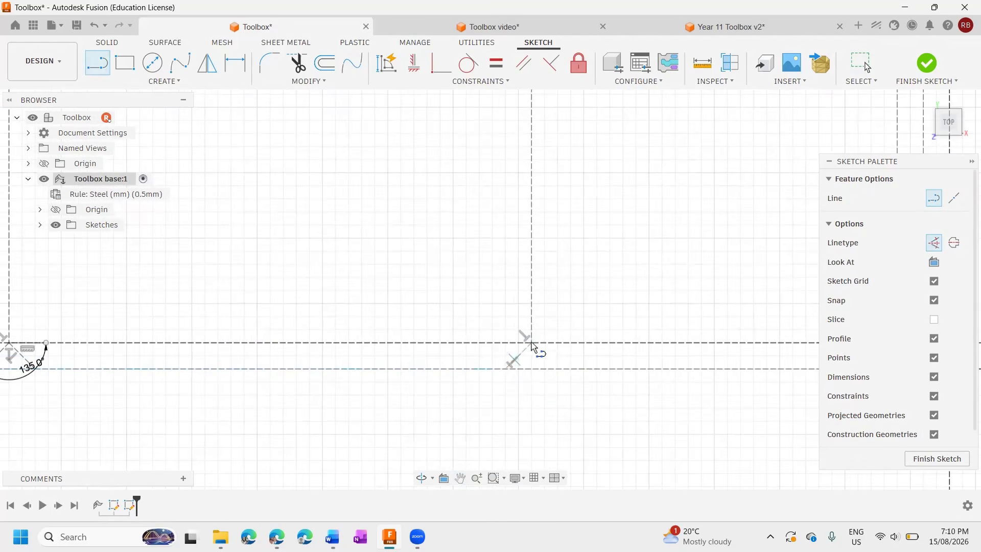
click(532, 343)
click(560, 369)
scroll(652, 382, up, 3)
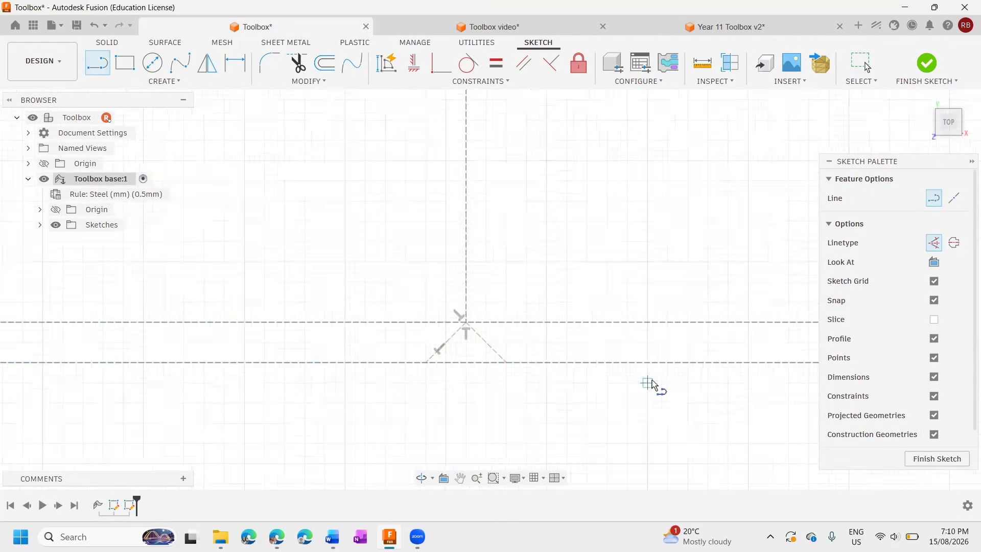
Sketch a 45° construction line, about 14 mm long, down-left to the lower tab line from the right-hand 140 mm panel's lower right corner.
scroll(652, 382, down, 2)
scroll(651, 382, down, 3)
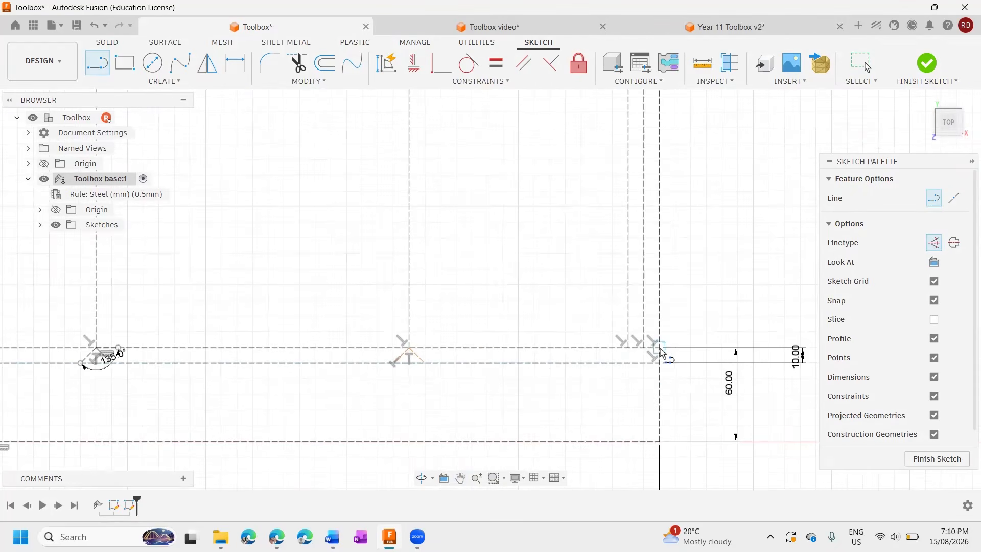
click(628, 348)
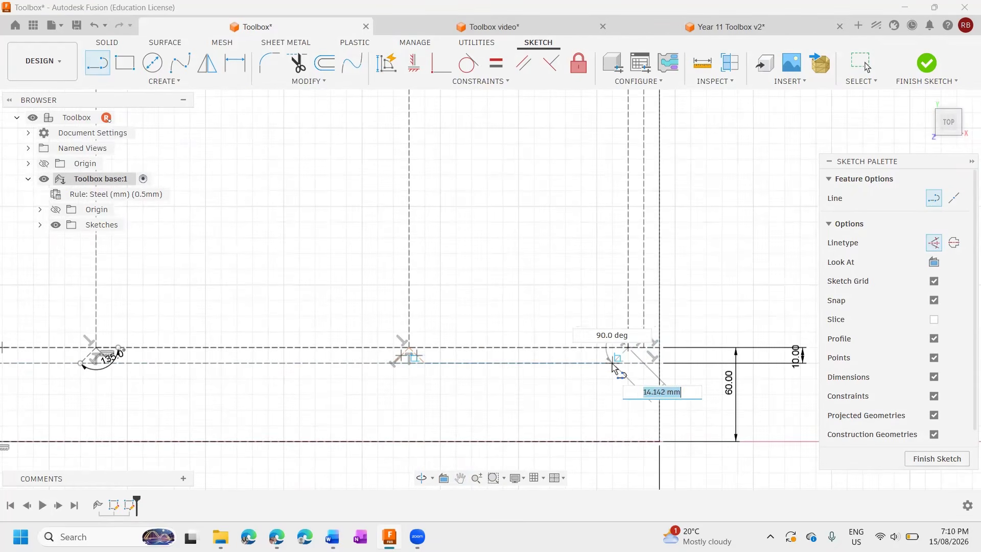
click(612, 363)
scroll(557, 387, down, 3)
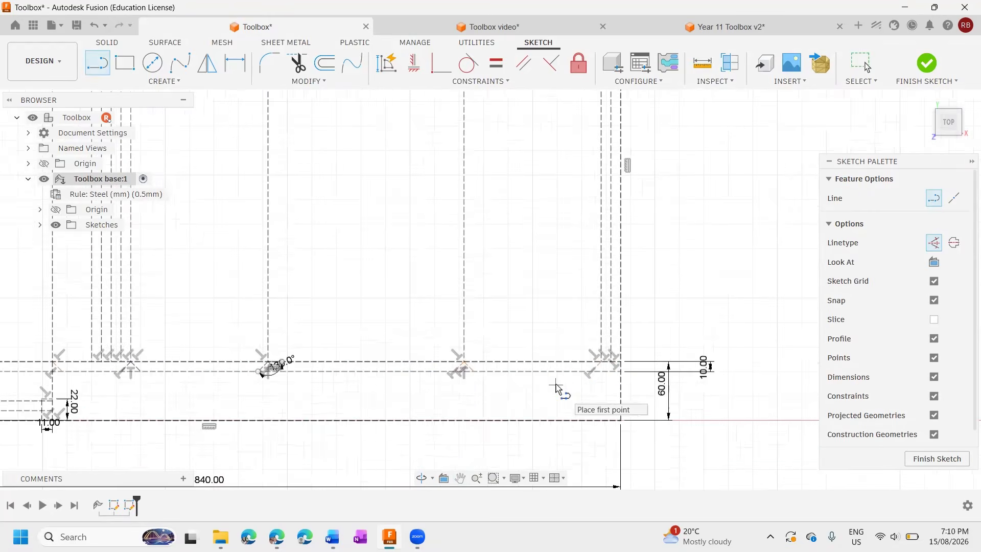
Sketch a 45° construction line from the left 200 mm panel's lower left corner down-left to the lower tab line.
middle_drag(339, 401, 661, 372)
middle_drag(256, 360, 493, 350)
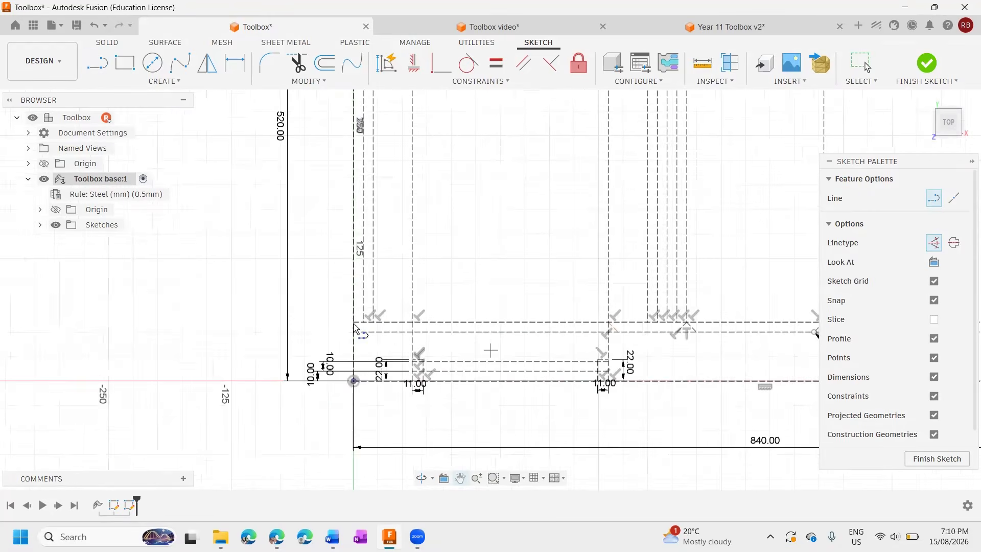
scroll(366, 324, up, 4)
click(468, 325)
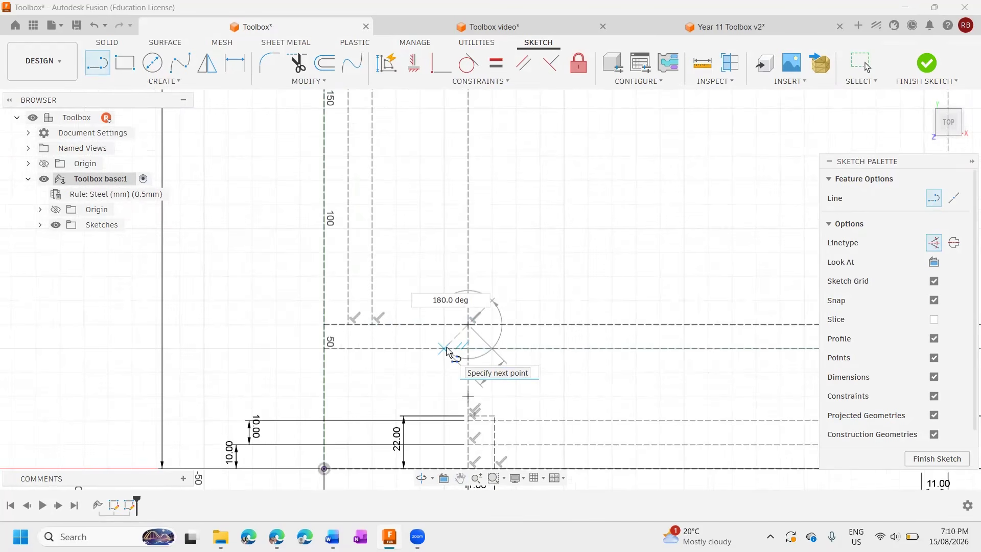
double_click(446, 350)
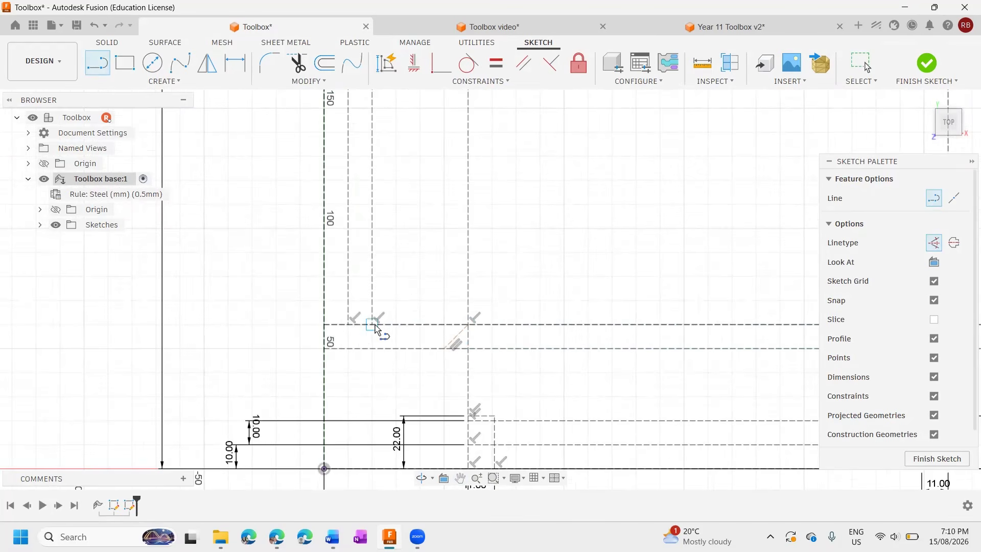
Sketch a construction line, about 14 mm long, down-right to the lower tab line from the second inner left vertical, at 90° to the previous line.
click(374, 325)
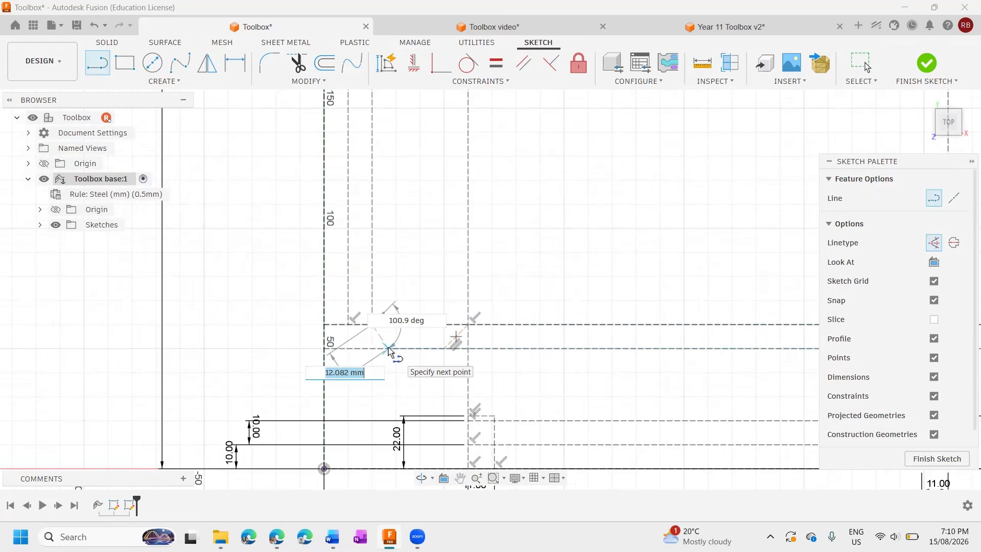
key(Tab)
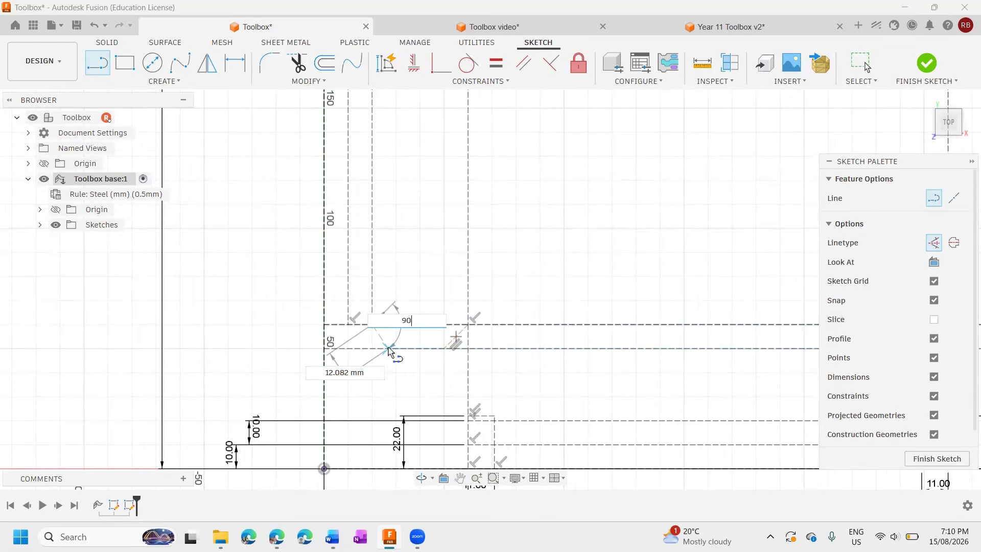
key(Tab)
scroll(394, 353, up, 1)
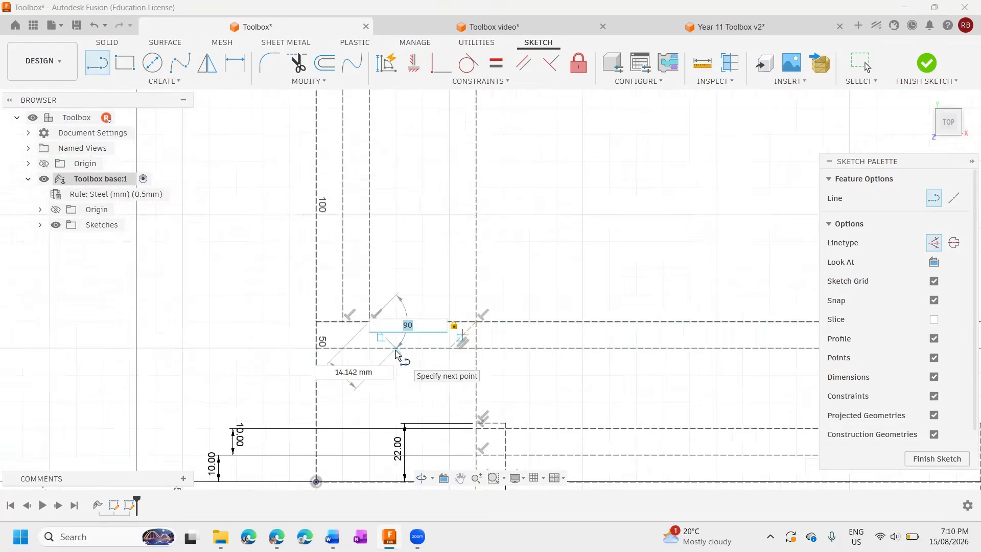
scroll(396, 353, up, 4)
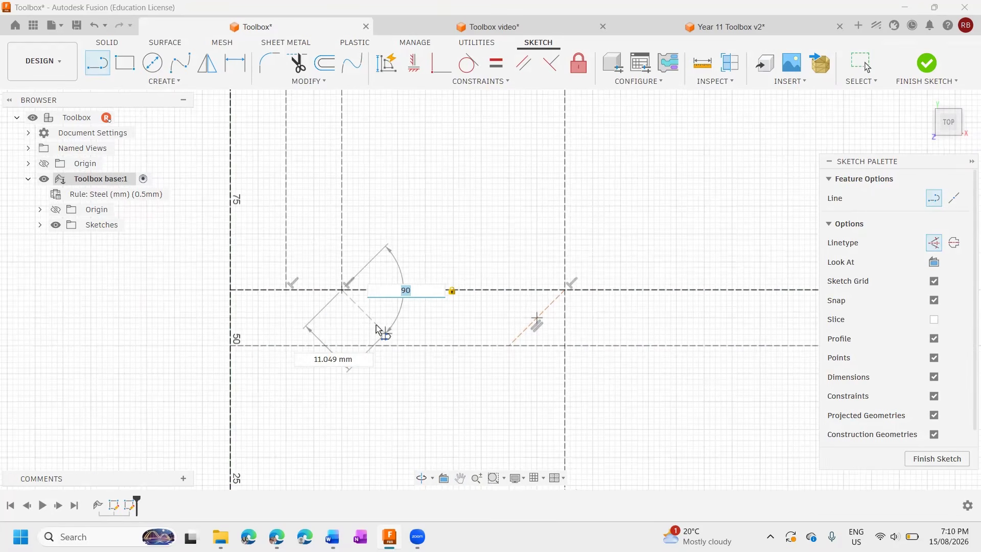
click(399, 347)
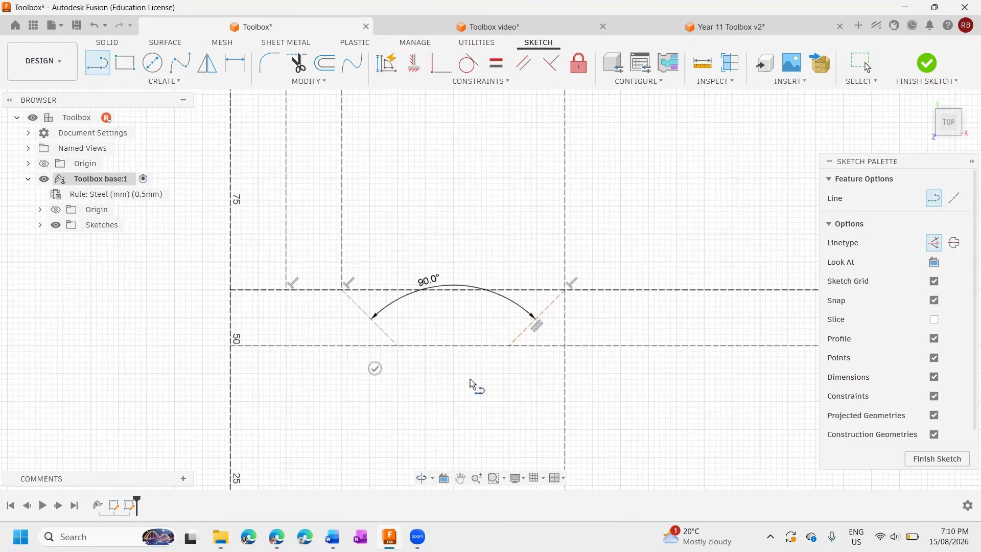
scroll(476, 382, up, 4)
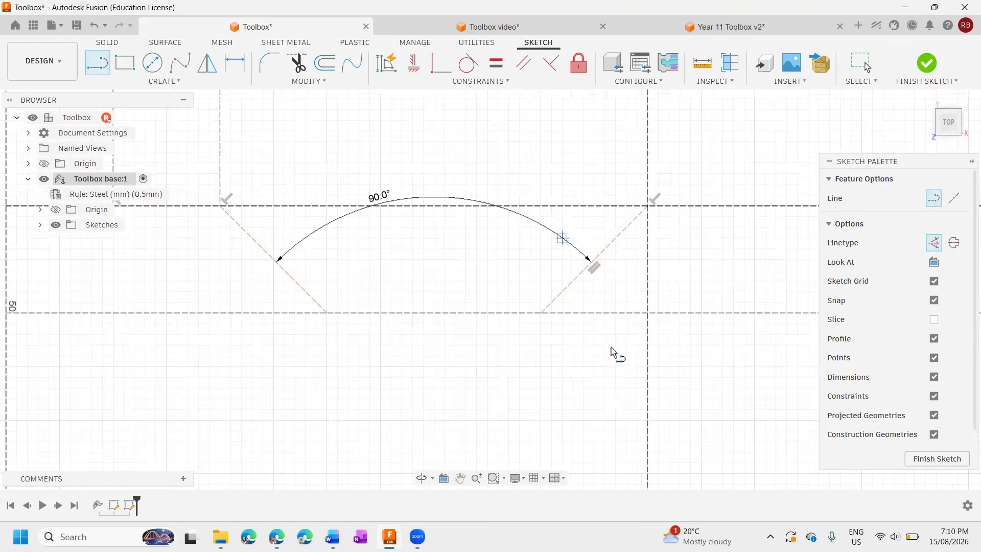
Switch to the Word instructions and read Step 13's text and working drawing for closing off the two shapes.
scroll(613, 344, down, 5)
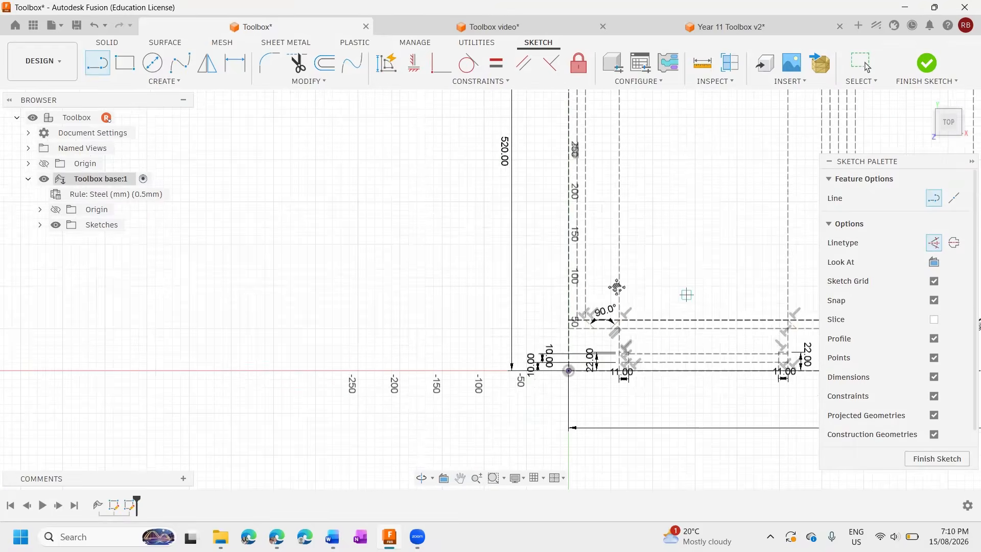
middle_drag(617, 287, 276, 284)
scroll(346, 287, down, 1)
key(alt+Tab)
middle_drag(552, 385, 541, 314)
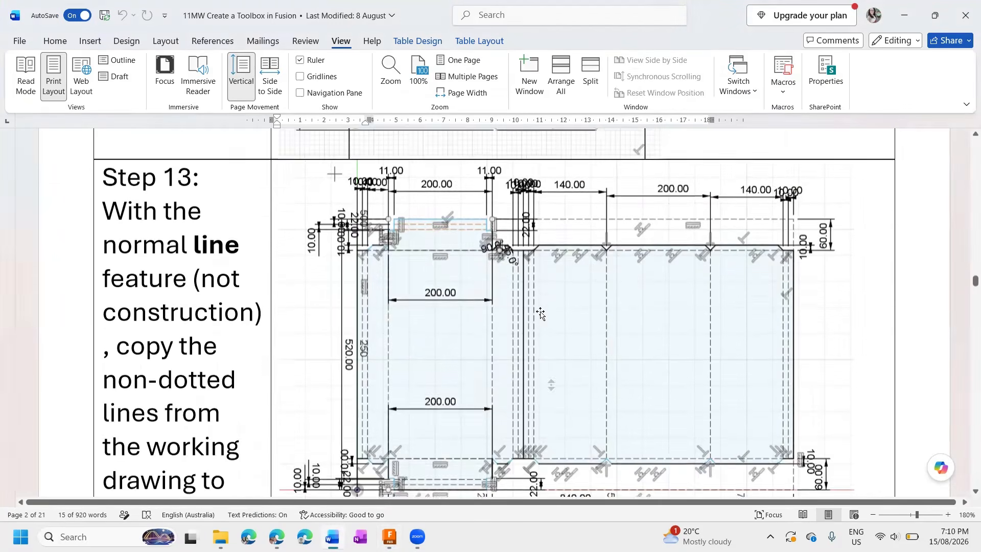
scroll(541, 314, up, 1)
scroll(540, 314, down, 7)
scroll(439, 240, up, 1)
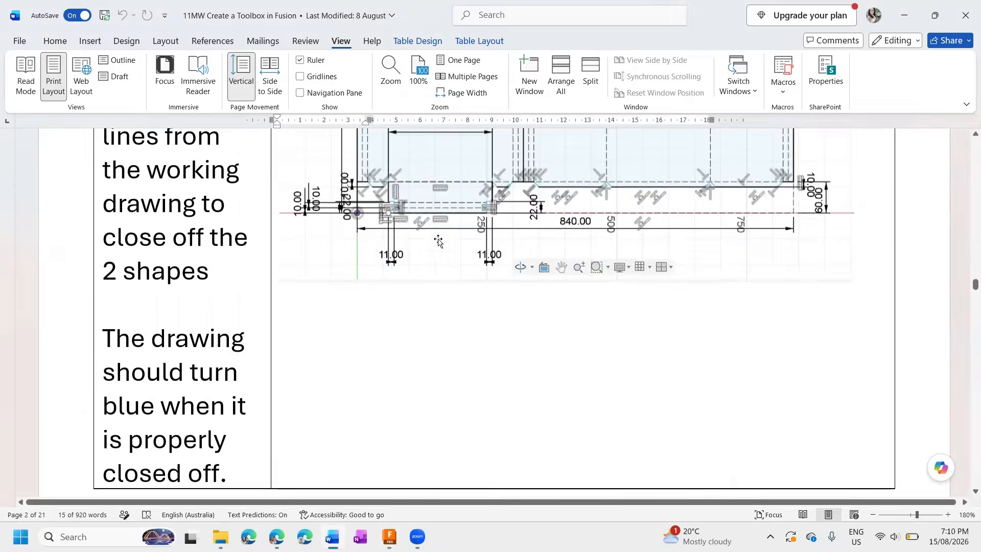
scroll(375, 310, up, 3)
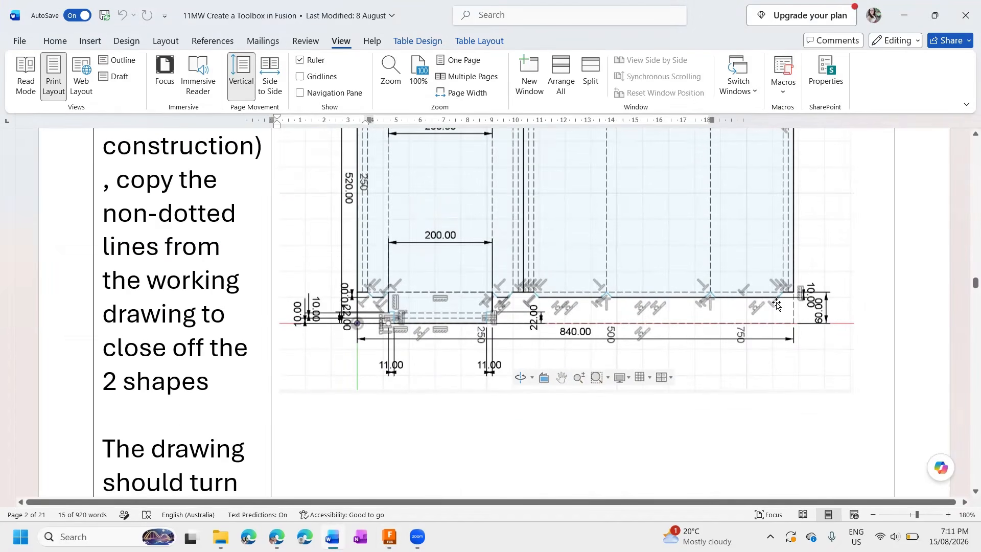
scroll(777, 305, up, 4)
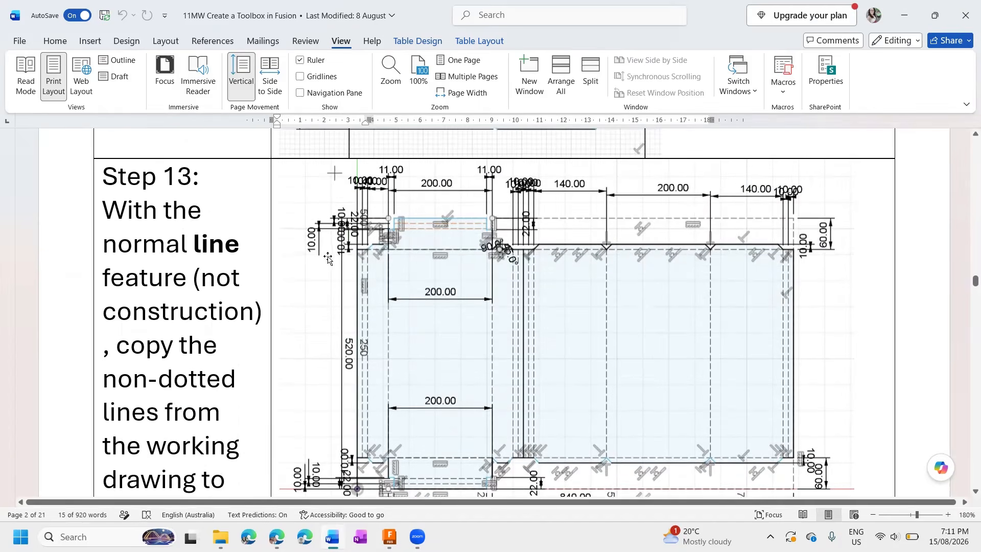
Switch back to Fusion and start a construction line at the left 200 mm panel's upper left corner.
key(alt+Tab)
scroll(449, 267, down, 5)
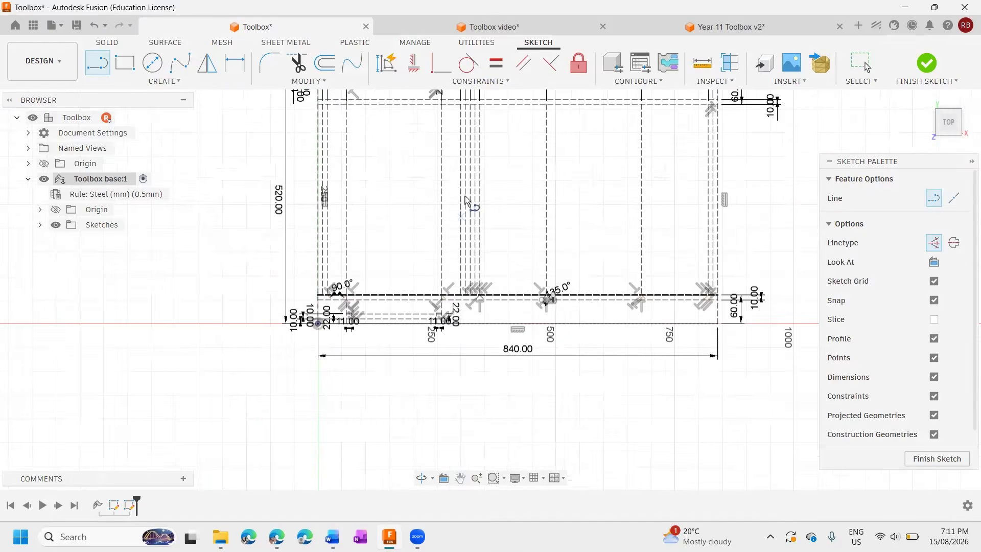
key(l)
scroll(384, 225, up, 5)
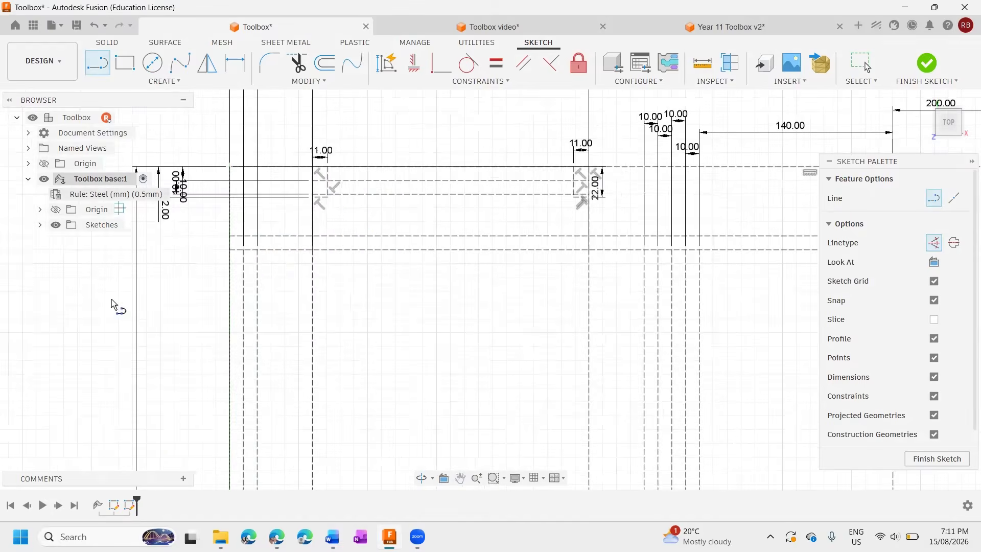
scroll(271, 261, up, 2)
click(317, 249)
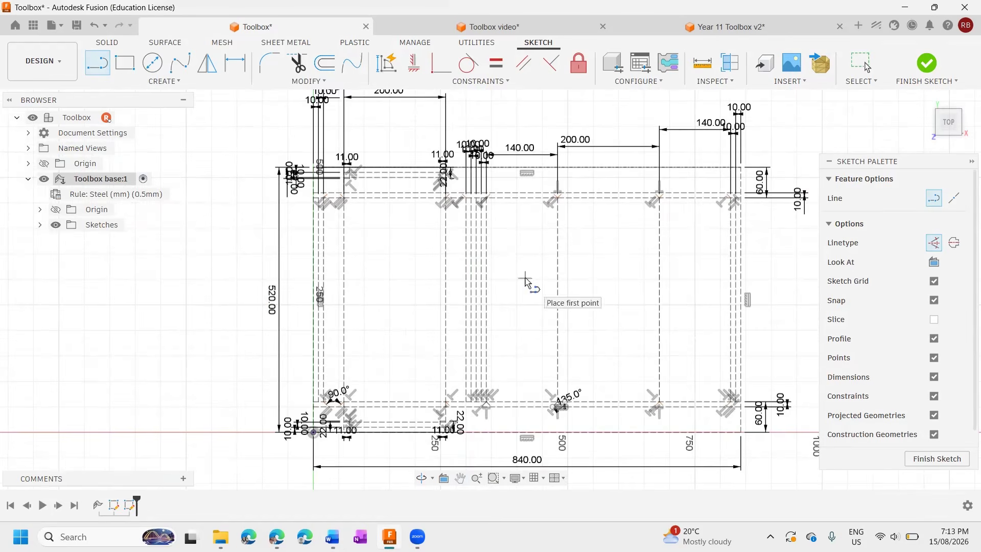
Examine the 45° tab lines along the lower and upper tab lines of the layout sketch.
middle_drag(526, 278, 521, 236)
key(l)
scroll(537, 384, up, 5)
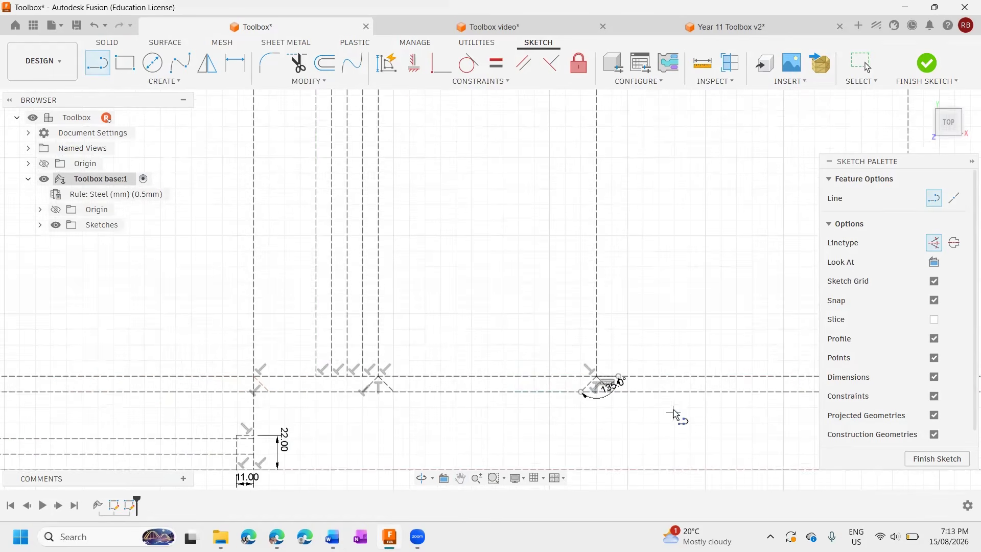
scroll(677, 404, down, 1)
scroll(678, 392, down, 4)
scroll(593, 161, up, 5)
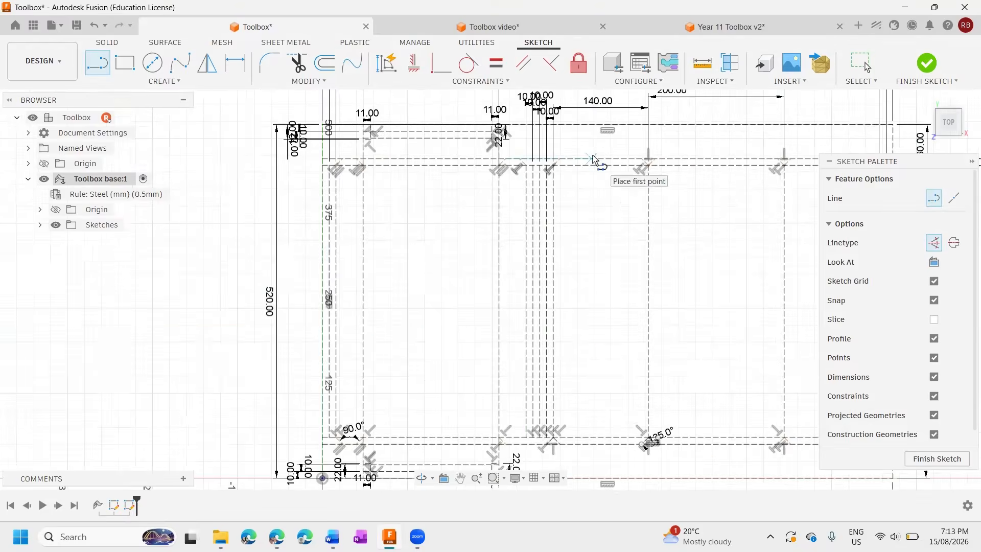
scroll(593, 161, up, 3)
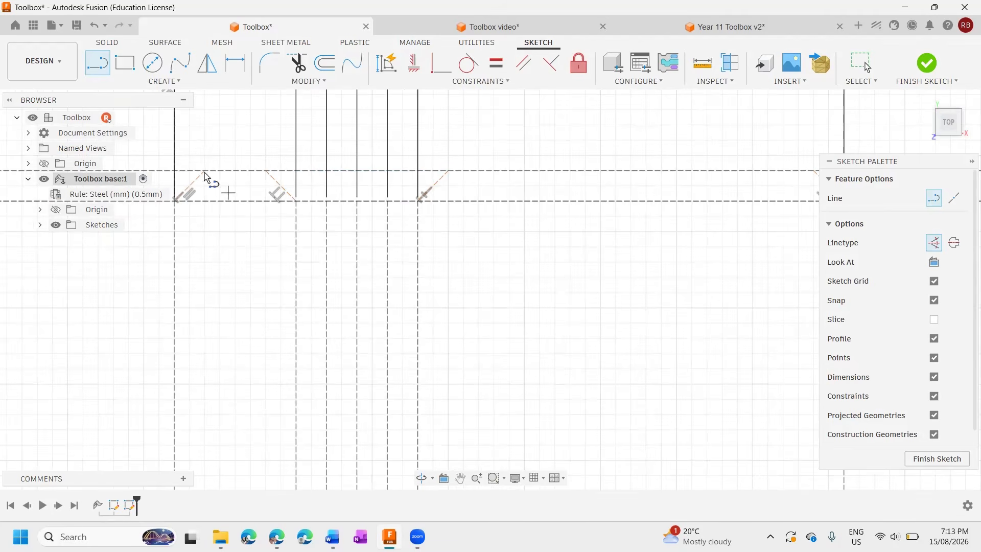
scroll(204, 192, down, 3)
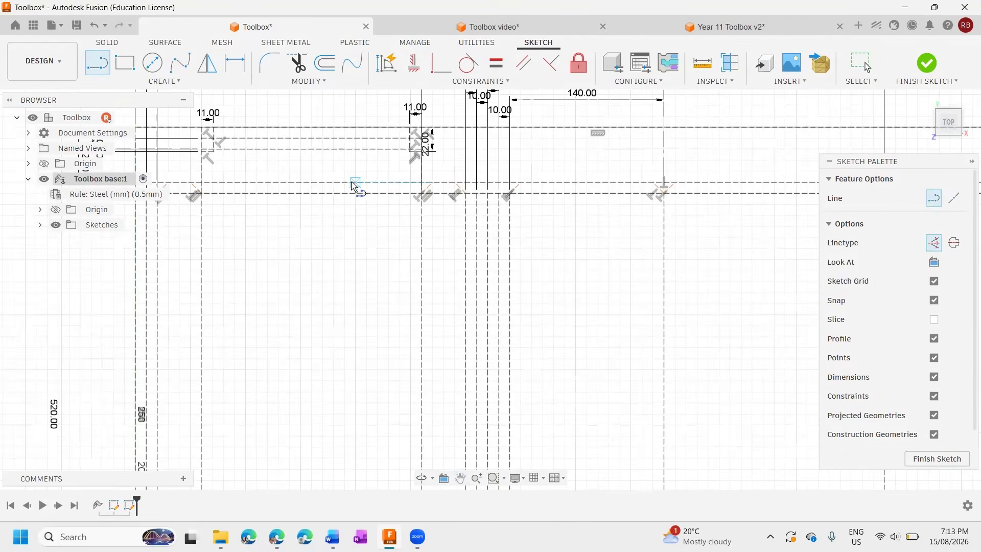
Trim the upper tab line across the left 200 mm panel, up to the adjoining 45° line, and across the five closely spaced verticals.
click(298, 63)
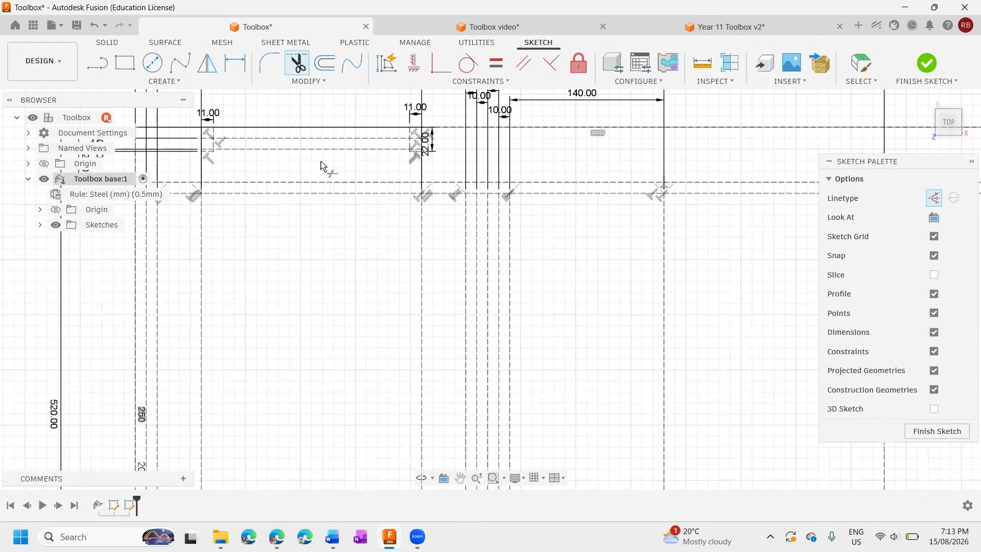
scroll(322, 180, up, 5)
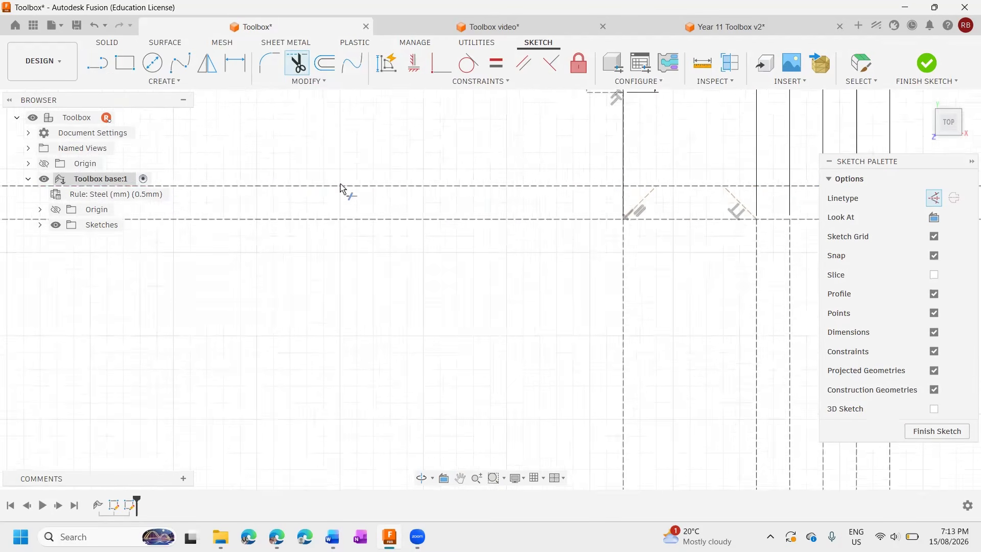
click(341, 186)
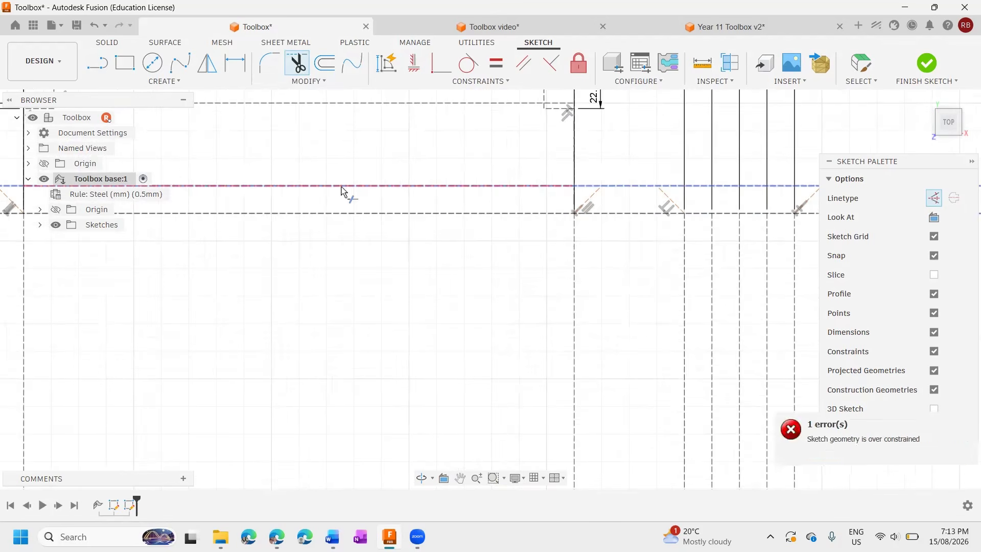
click(585, 189)
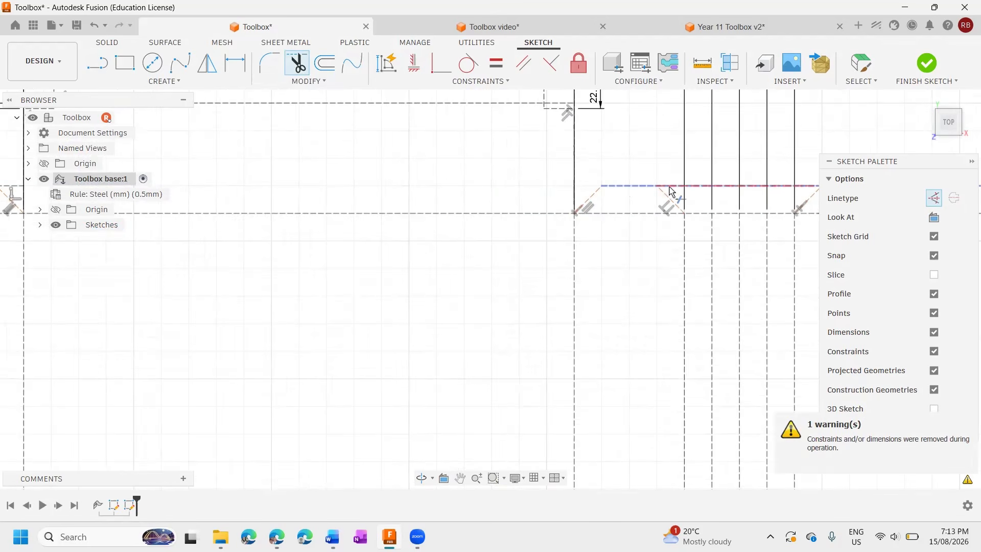
click(693, 186)
scroll(697, 185, down, 3)
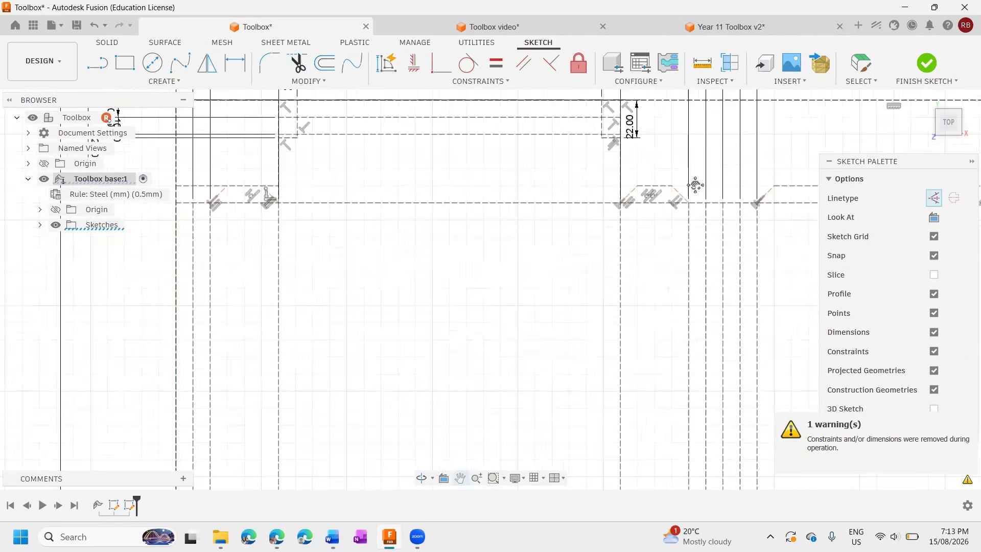
Trim the upper tab line where it bridges the V-shaped gaps at both upper corners of the right-hand 200 mm panel.
middle_drag(697, 185, 308, 178)
scroll(615, 183, up, 3)
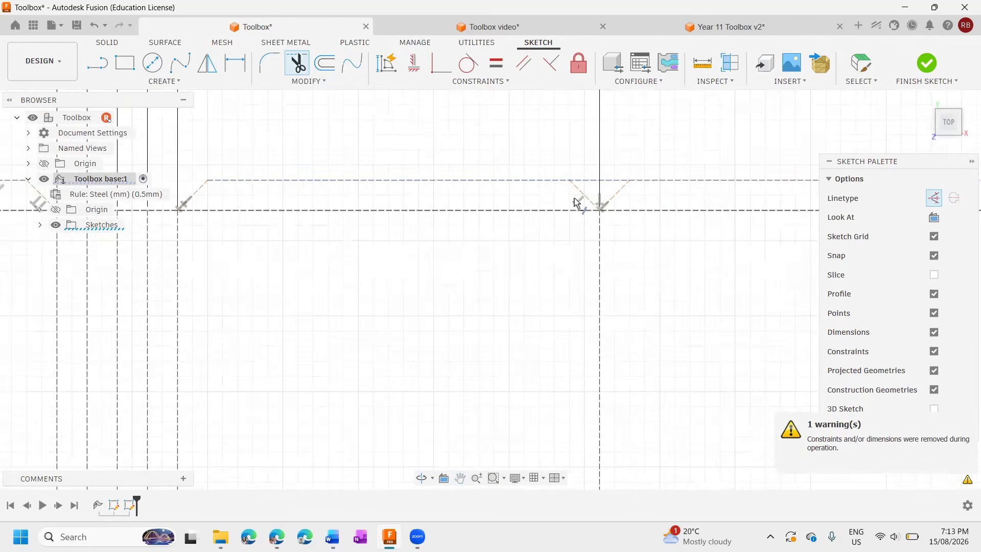
click(608, 176)
scroll(603, 206, down, 5)
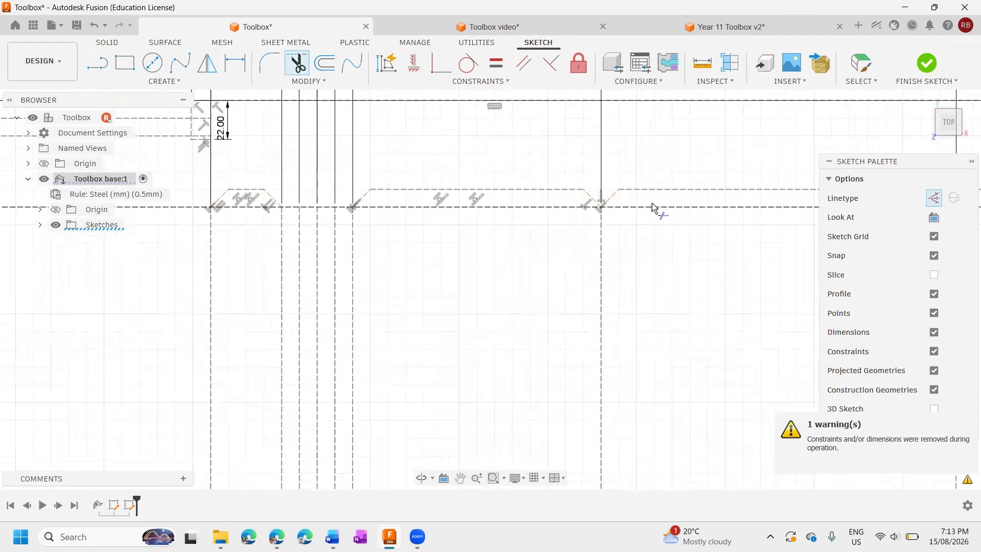
middle_drag(652, 205, 358, 211)
scroll(540, 204, up, 4)
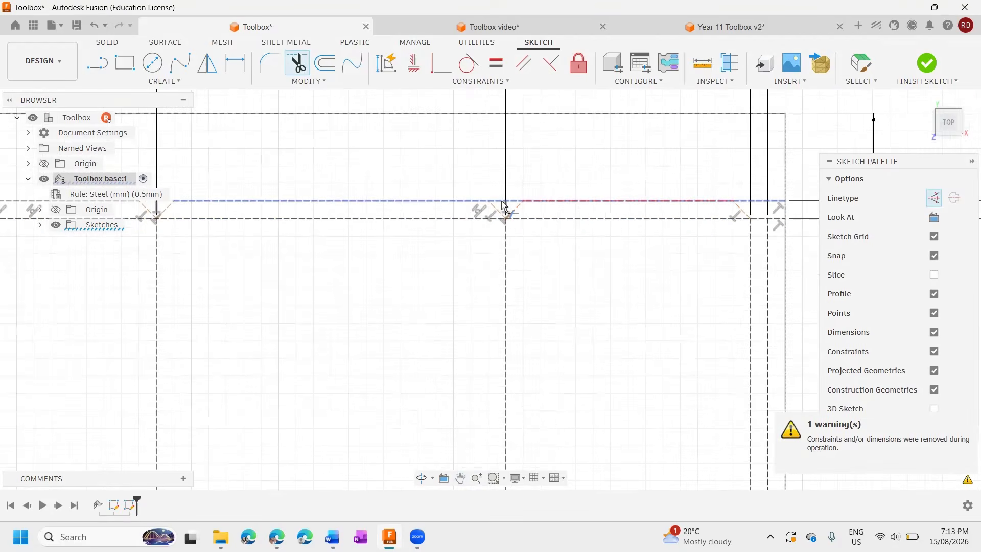
click(498, 204)
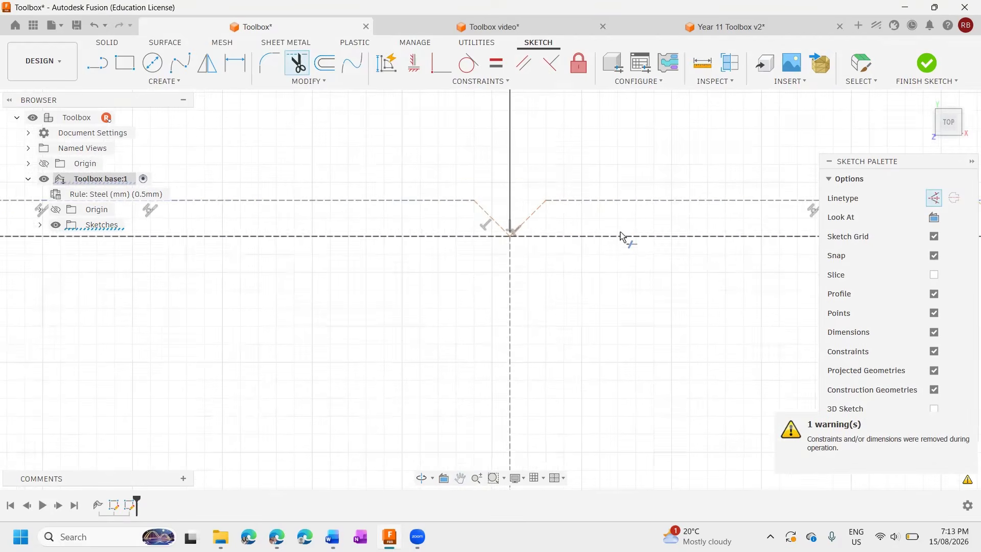
Trim the upper tab line from the right-hand 140 mm panel's last 45° line to the outer right edge.
scroll(624, 237, down, 5)
scroll(563, 206, up, 5)
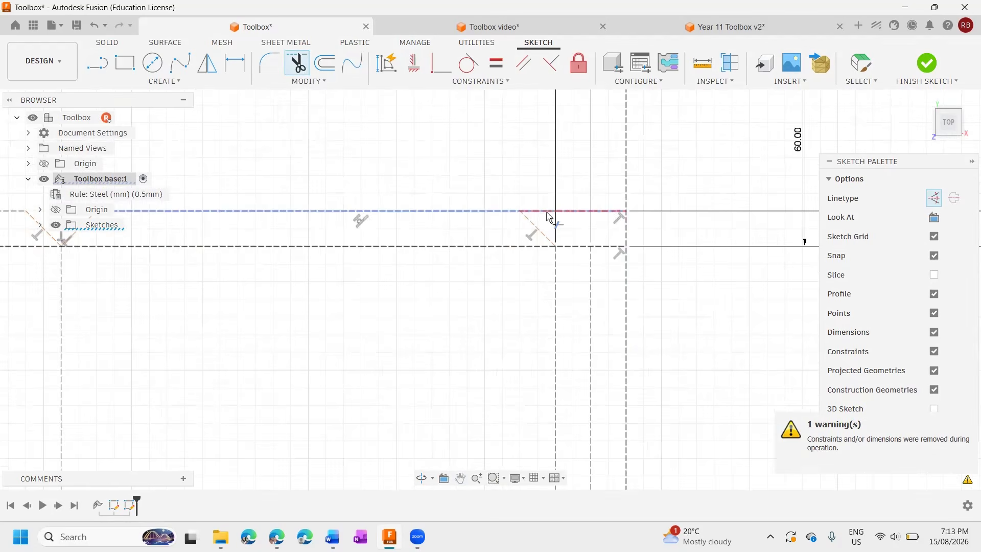
click(571, 265)
Trim the upper 60 mm of the outer right edge and the outer top edge beyond the left 200 mm panel.
scroll(567, 265, down, 2)
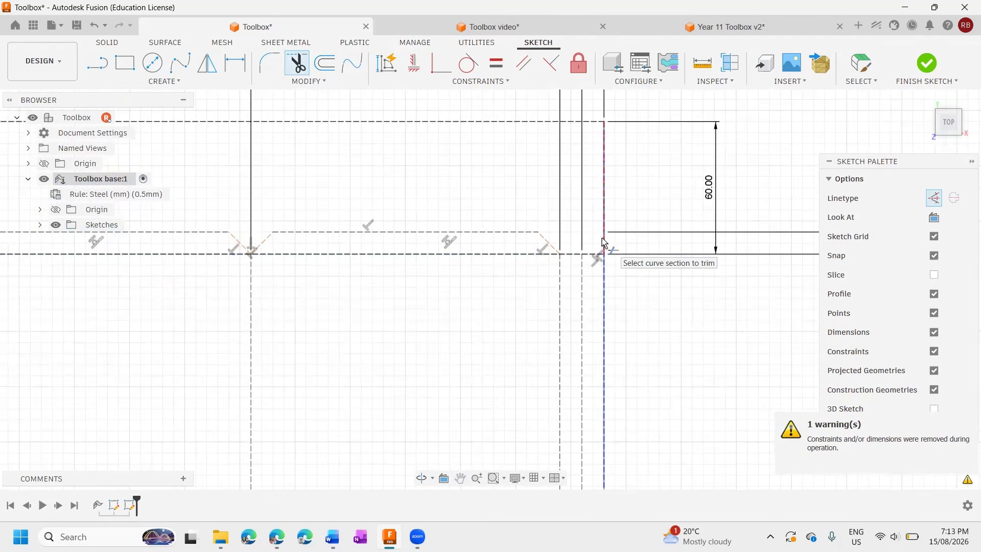
click(602, 237)
click(450, 189)
Trim the horizontal line crossing the 11 by 22 mm notch at the left 200 mm panel's upper right corner and the notch's outer vertical edge.
scroll(450, 189, down, 5)
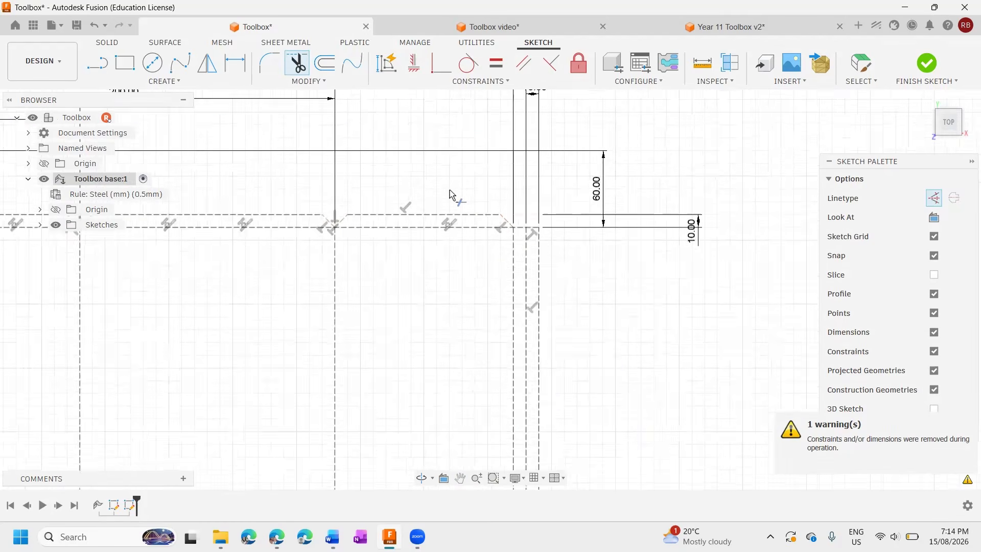
scroll(367, 188, up, 5)
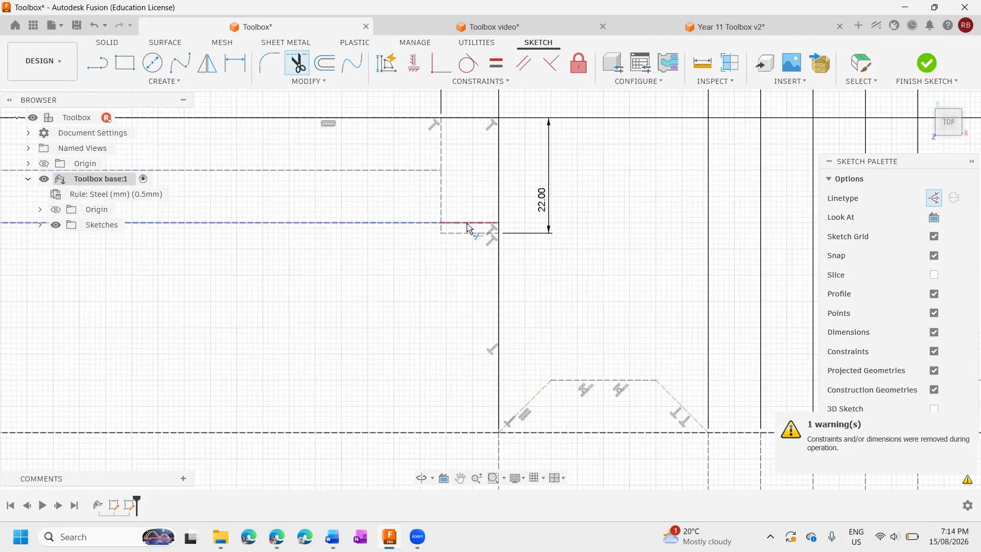
click(467, 223)
click(501, 164)
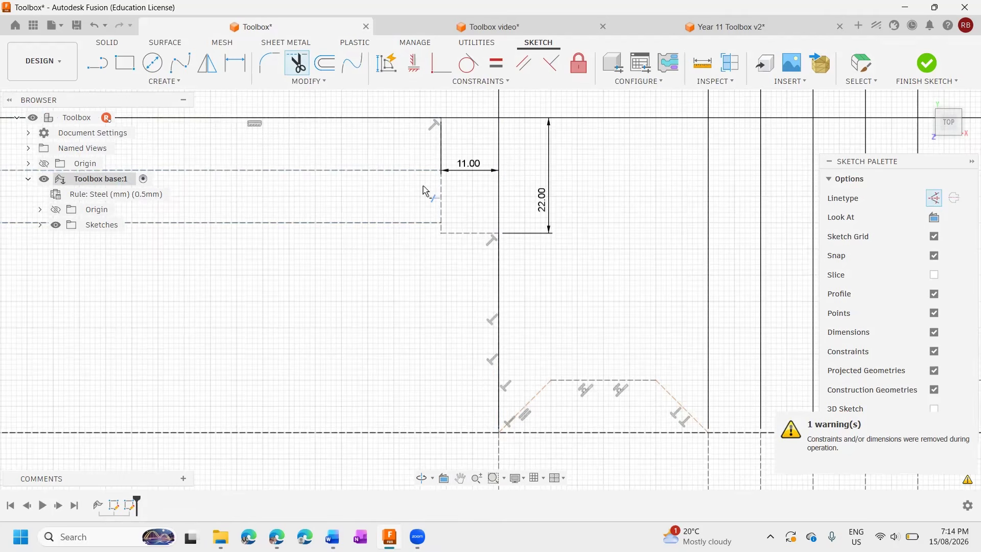
Trim the lines crossing the 11 by 22 mm notch at the left 200 mm panel's upper left corner and the notch's outer edges.
scroll(423, 186, down, 4)
scroll(432, 176, up, 5)
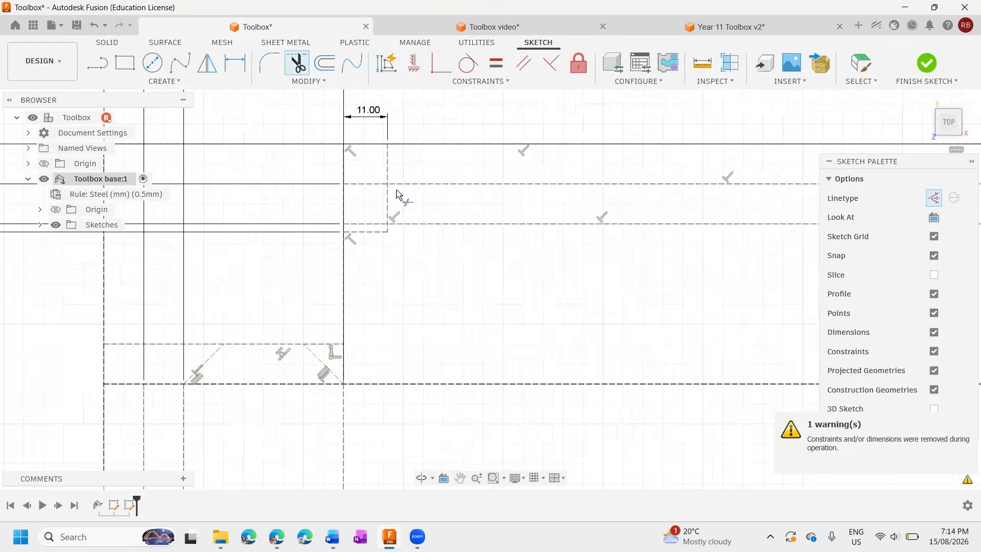
click(335, 249)
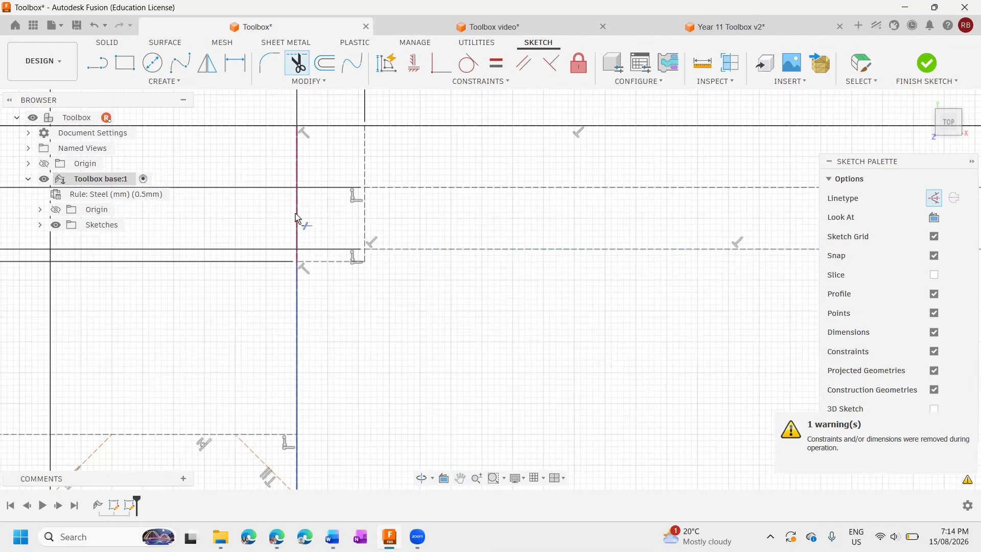
scroll(318, 219, down, 3)
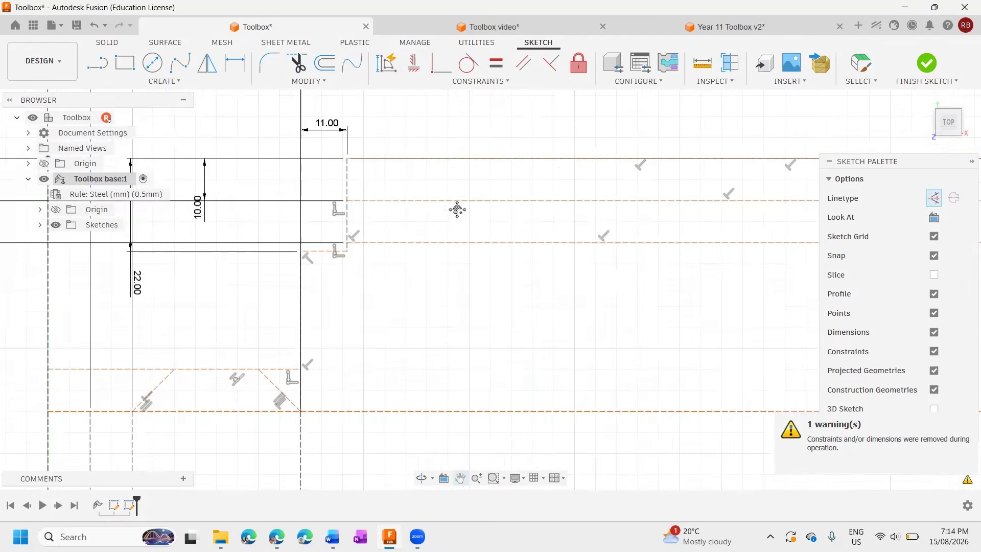
Trim the upper 60 mm of the outer left edge and the upper tab line outside the leftmost tab's two 45° lines.
scroll(320, 228, up, 4)
click(264, 251)
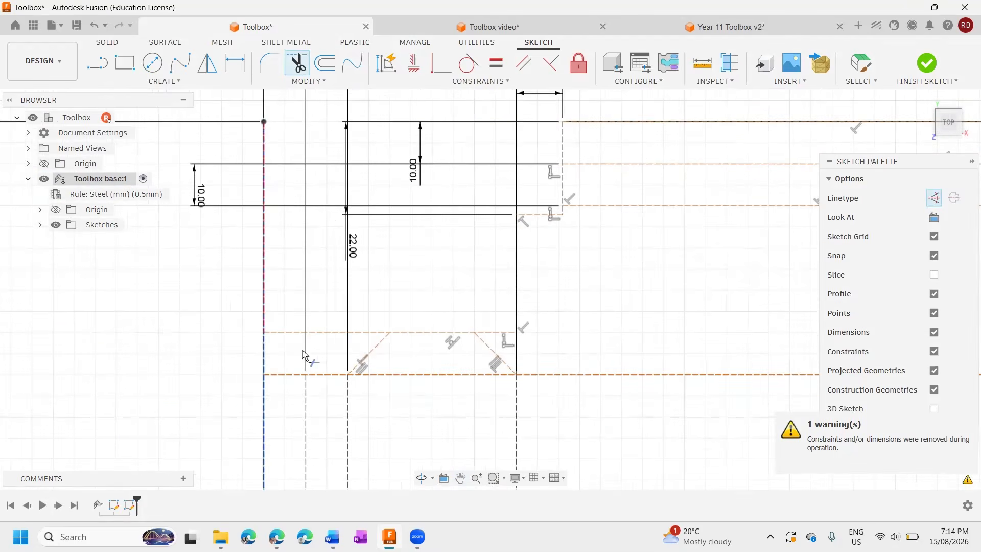
click(293, 332)
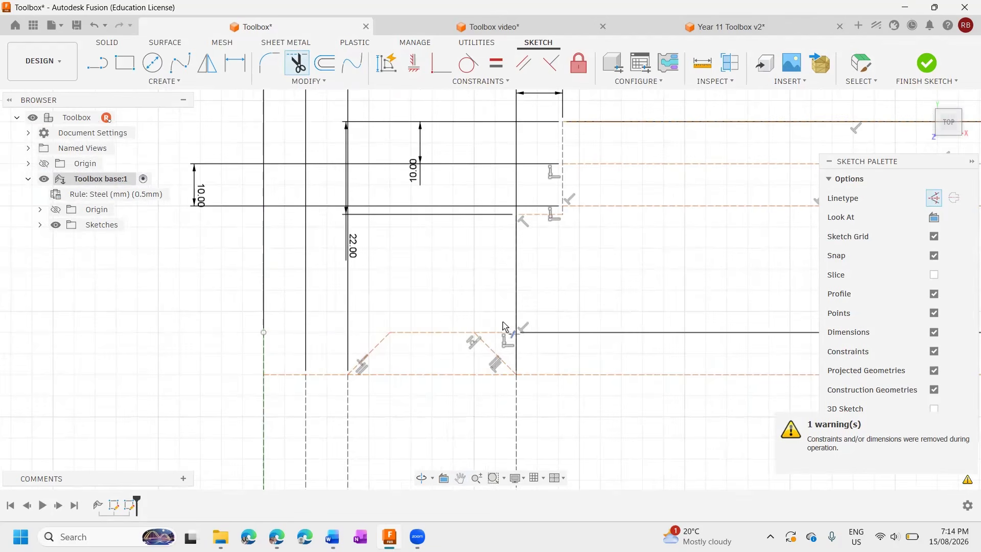
scroll(486, 347, down, 5)
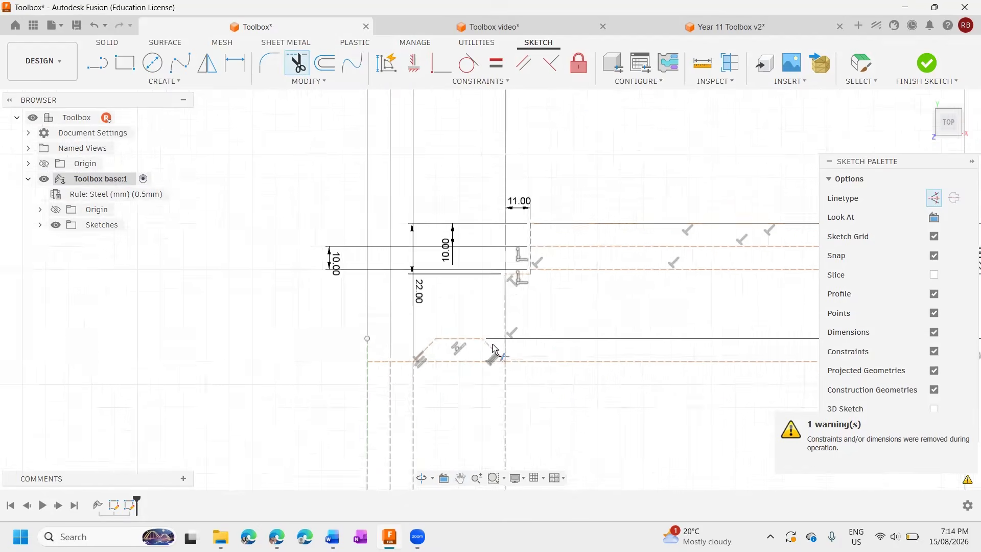
Trim the lower 60 mm of the outer left edge and the lower tab line outside the leftmost tab's 45° lines and across the left 200 mm panel.
middle_drag(504, 414, 399, 93)
middle_drag(508, 368, 508, 109)
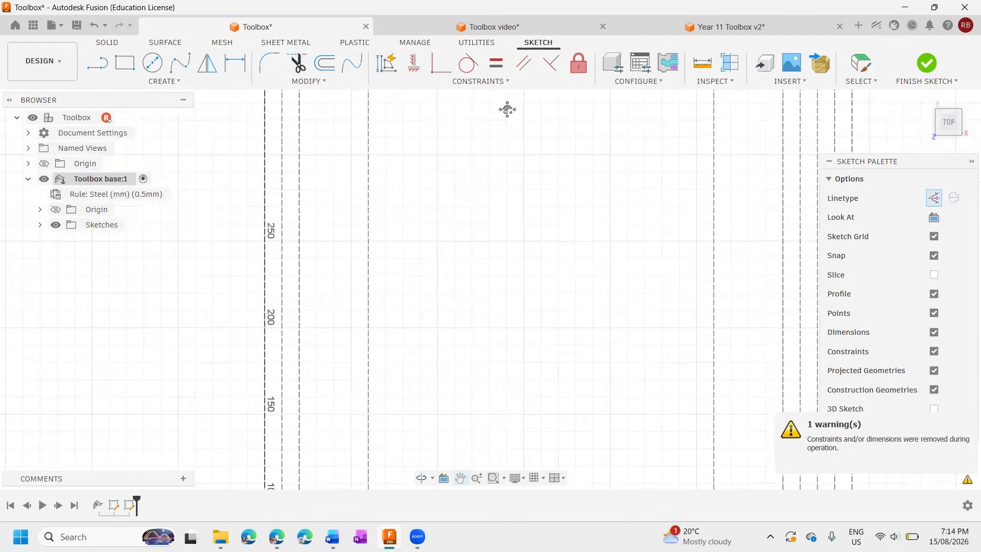
scroll(294, 322, up, 3)
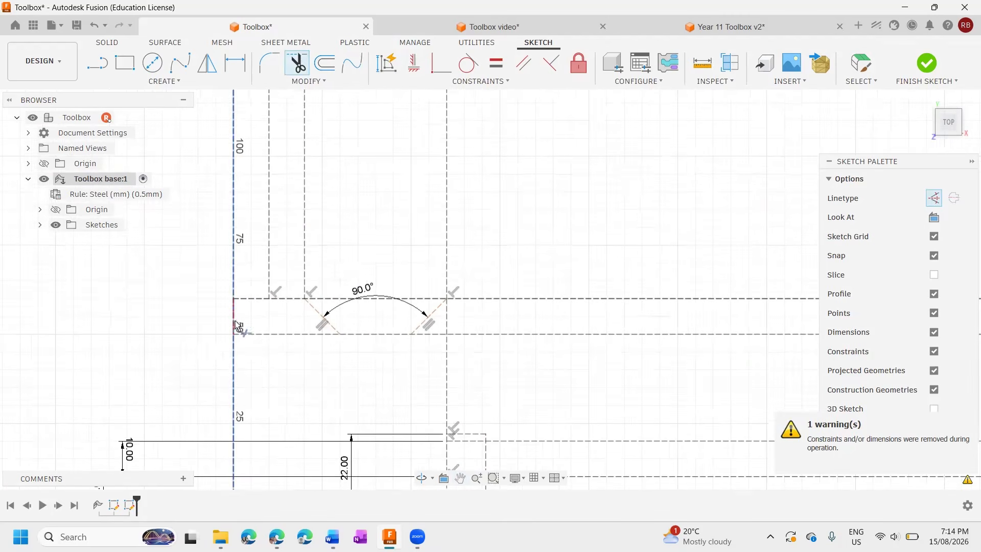
click(235, 349)
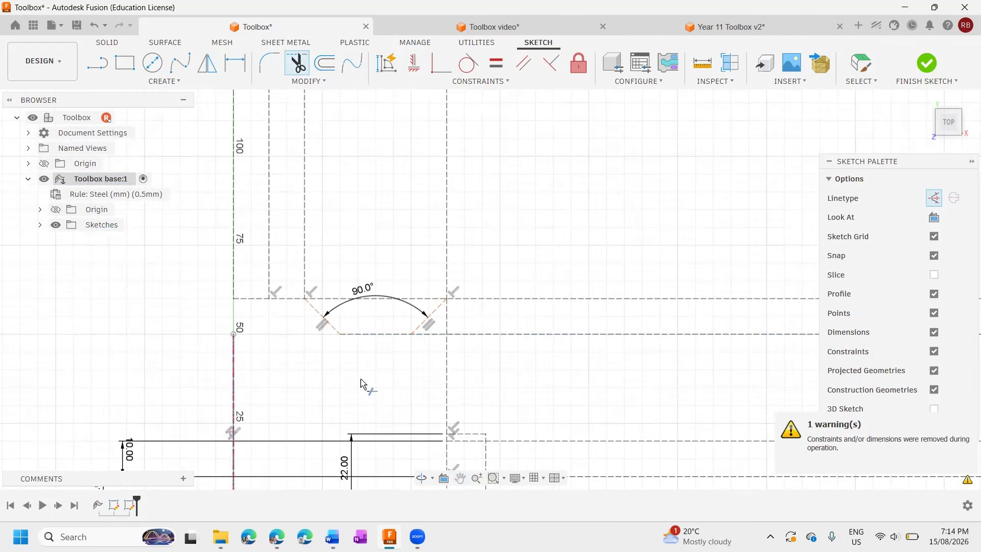
click(429, 333)
click(481, 334)
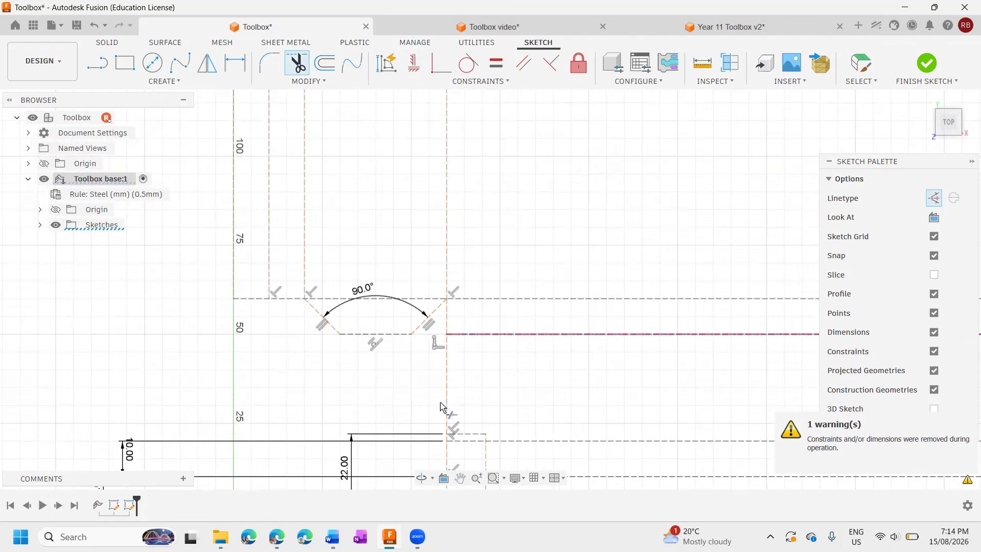
Trim the lines crossing the 11 by 22 mm notch at the left 200 mm panel's lower left corner and the notch's outer edges.
scroll(384, 445, up, 1)
middle_drag(392, 376, 429, 336)
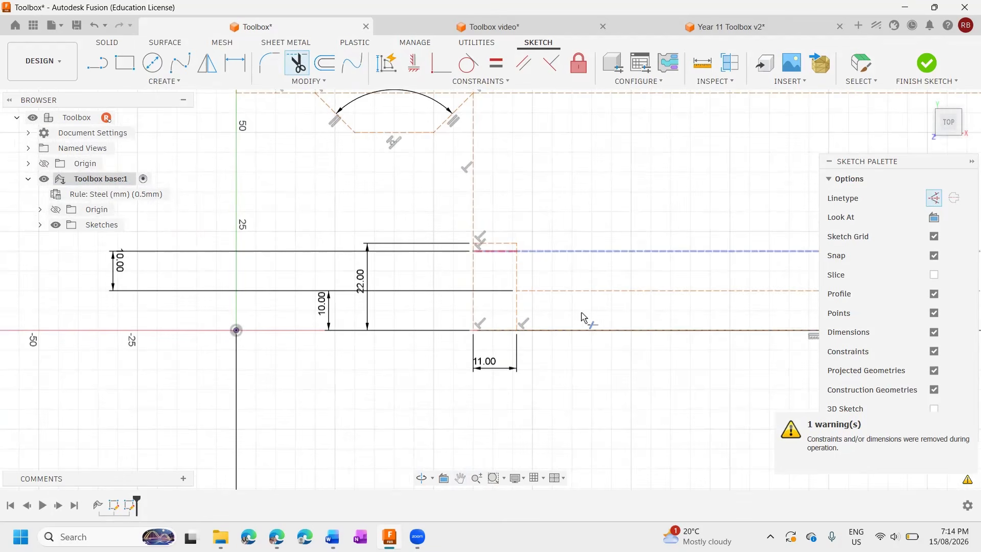
click(493, 332)
click(474, 306)
scroll(562, 324, down, 3)
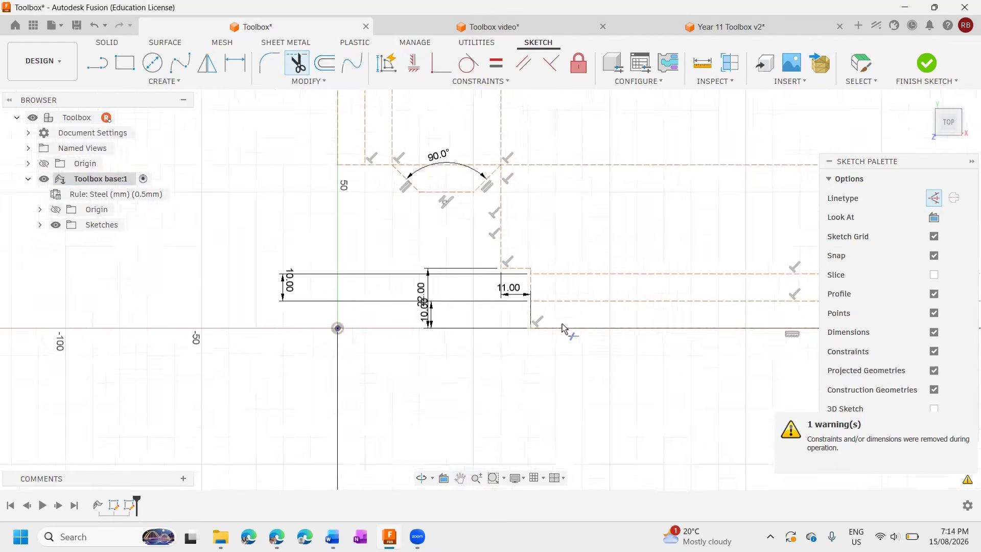
Trim the lines crossing the left 200 mm panel's lower right notch, the notch's outer edges and the outer bottom edge beyond it.
middle_drag(563, 323, 0, 297)
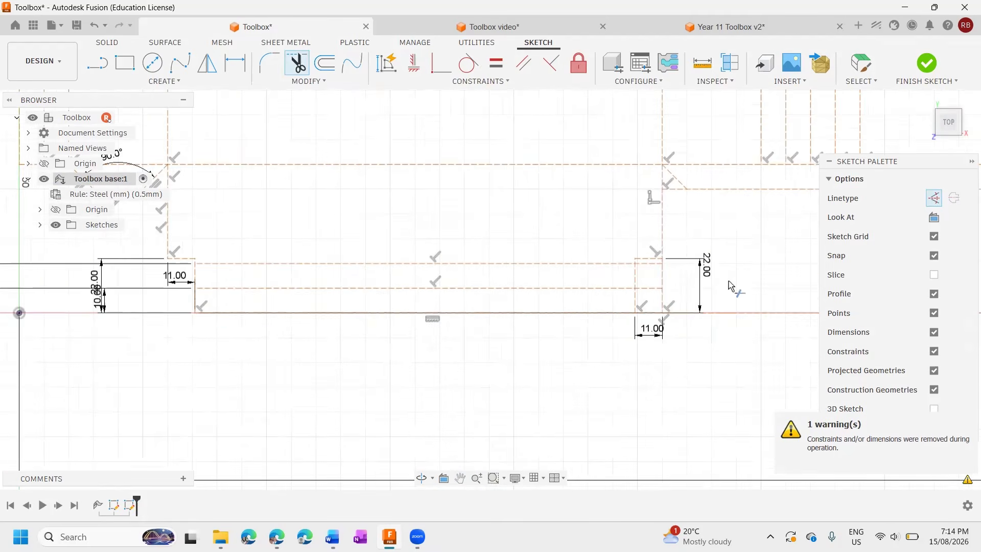
click(655, 276)
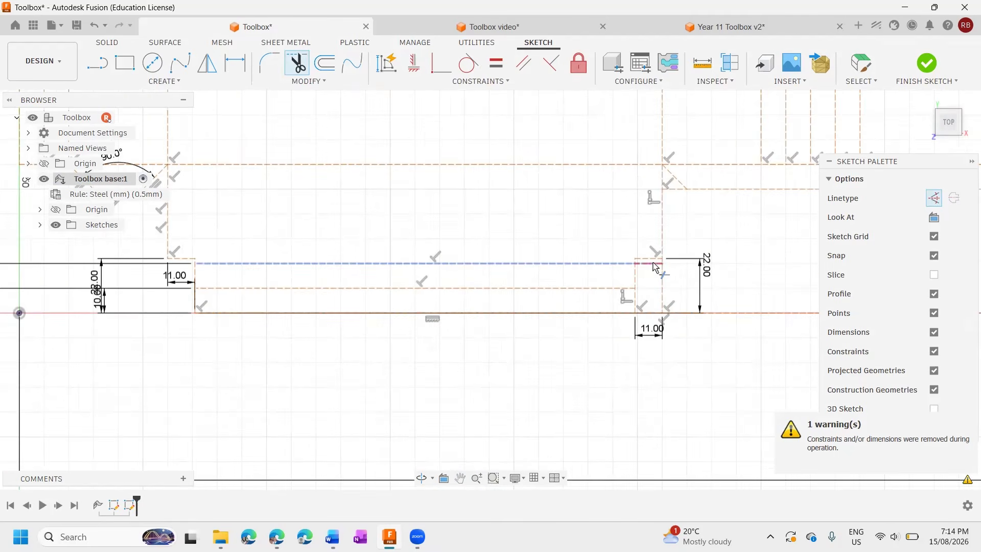
click(649, 314)
Trim the lower tab line between the left 200 mm panel and the adjacent 45° line and across the V-shaped gap beside the first 140 mm panel.
middle_drag(761, 271, 411, 313)
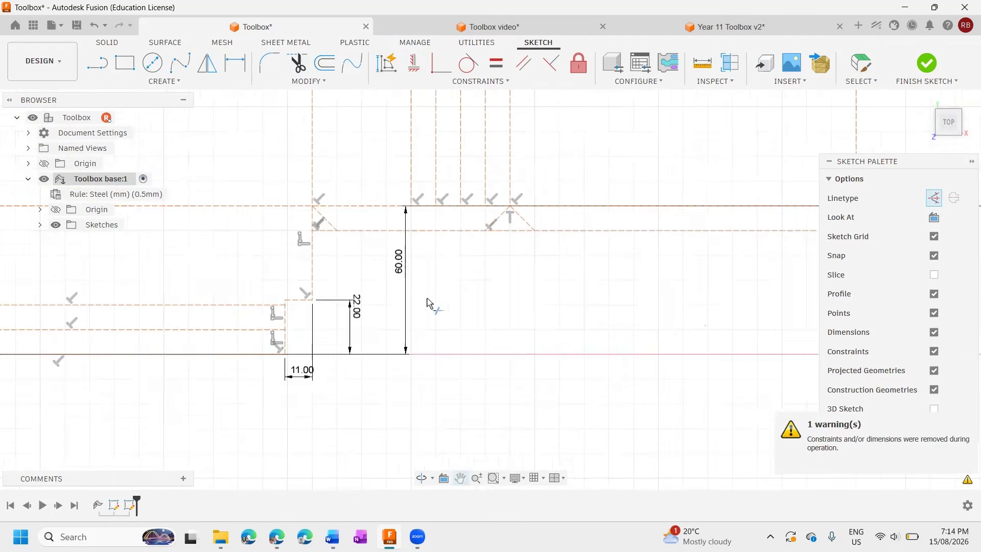
scroll(314, 234, up, 3)
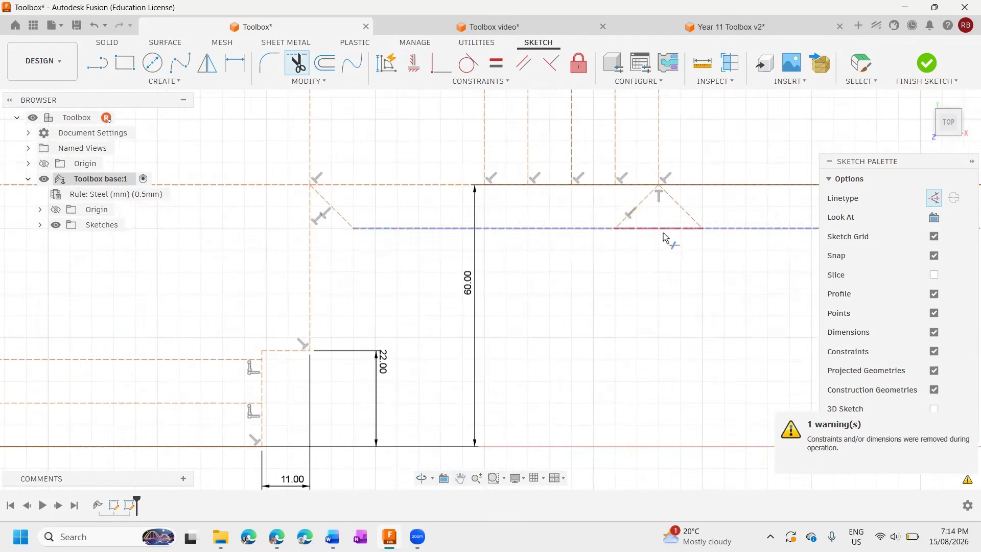
scroll(666, 258, down, 7)
scroll(672, 234, down, 5)
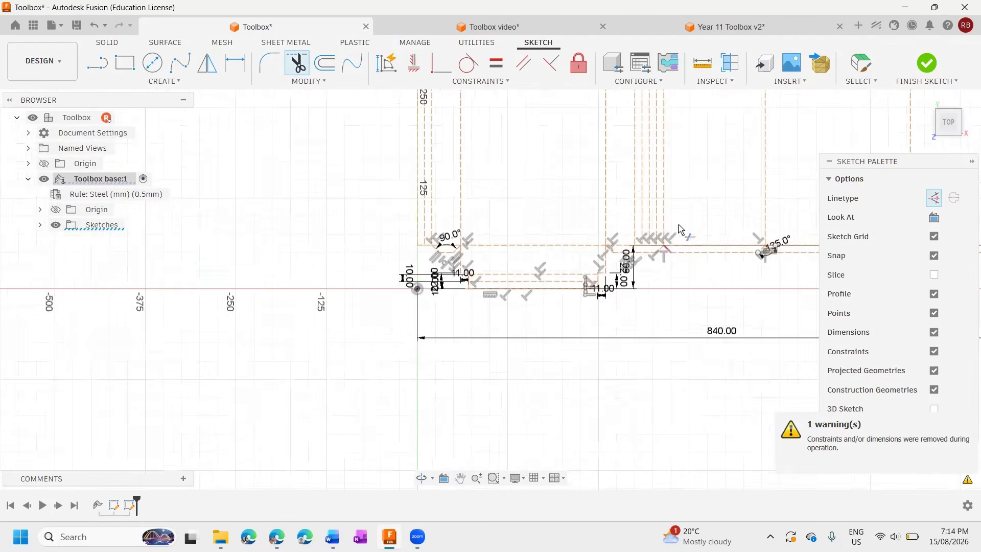
Trim the lower tab line where it bridges the V-shaped gaps at both lower corners of the right-hand 200 mm panel.
mouse_move(648, 233)
middle_down()
mouse_move(479, 299)
mouse_move(470, 317)
middle_up()
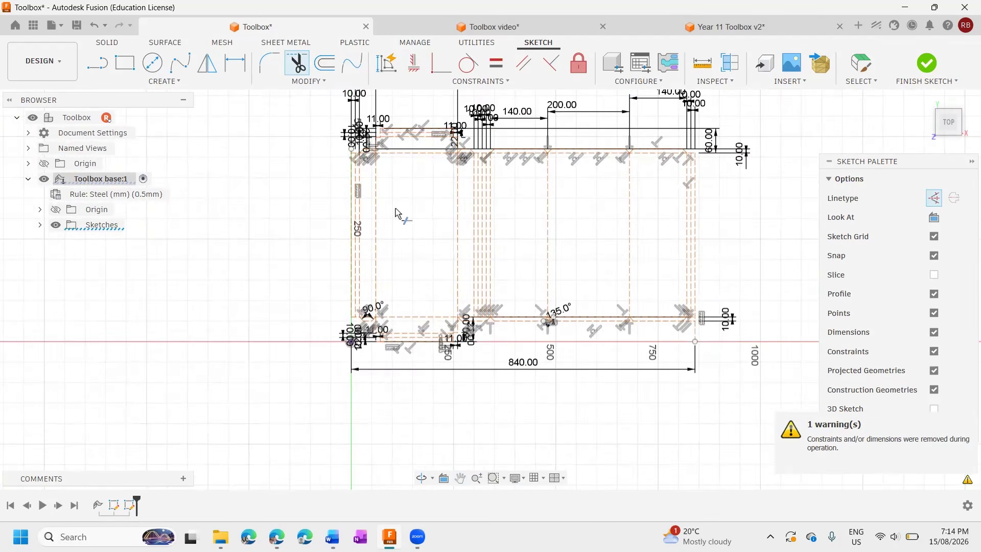
scroll(395, 208, up, 1)
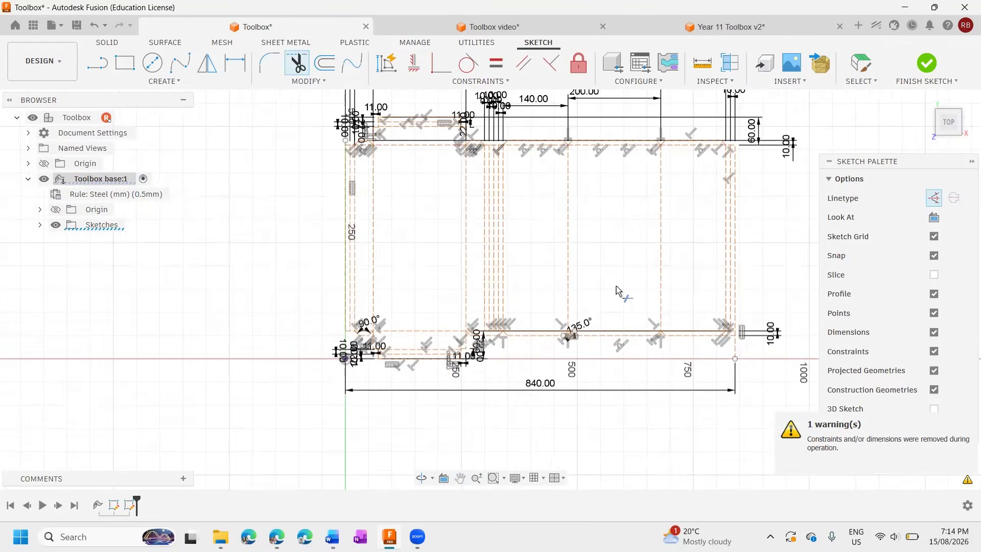
scroll(606, 346, up, 10)
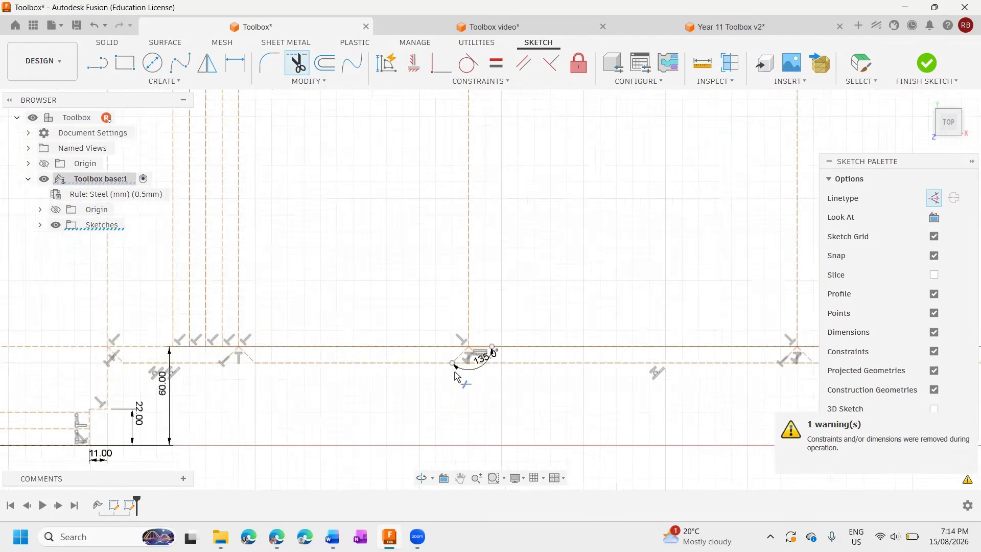
scroll(455, 373, up, 5)
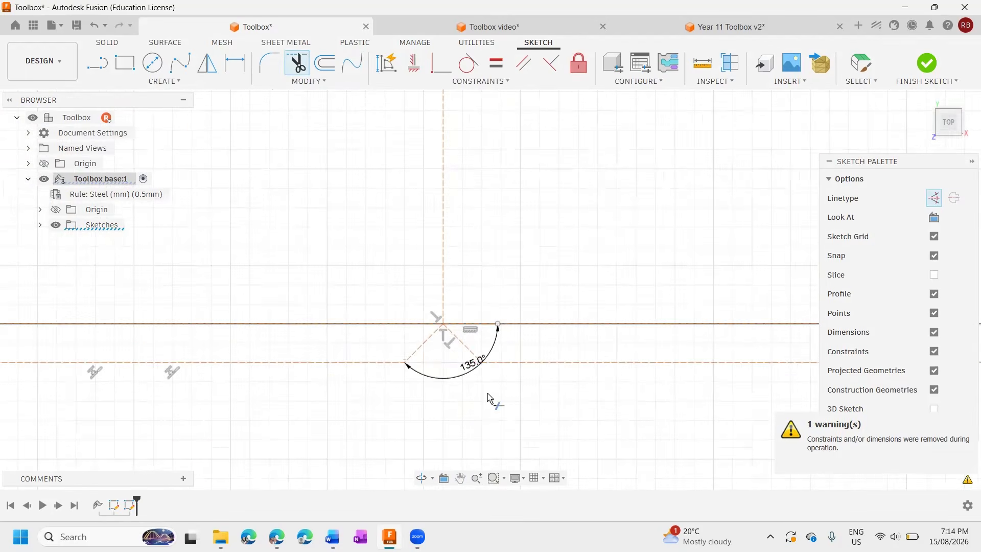
scroll(488, 393, down, 6)
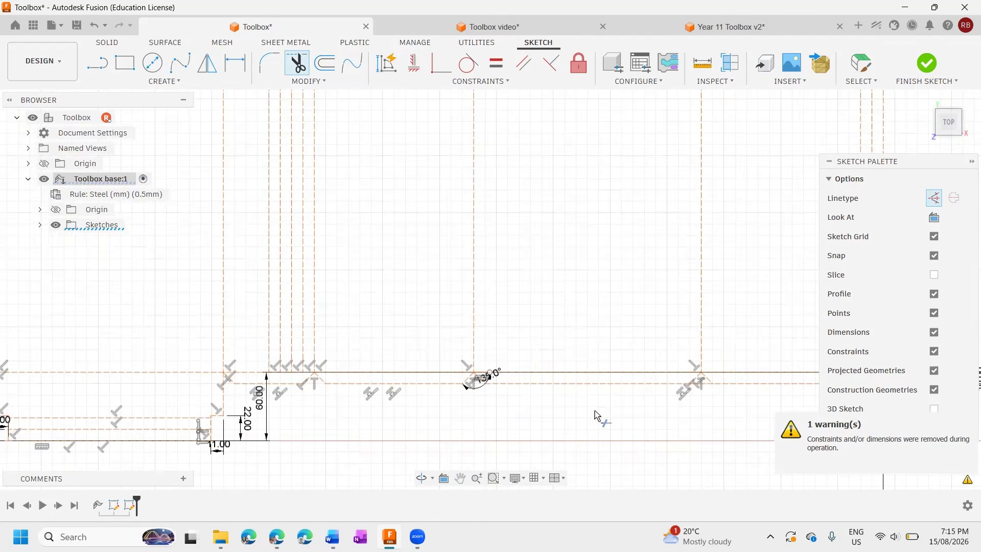
middle_drag(596, 411, 448, 386)
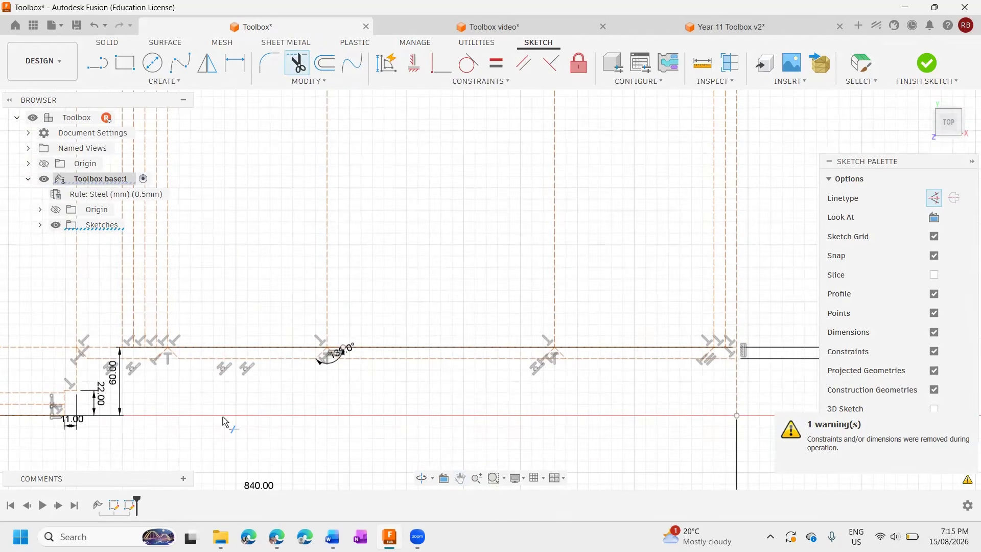
scroll(608, 350, up, 9)
middle_drag(380, 422, 441, 278)
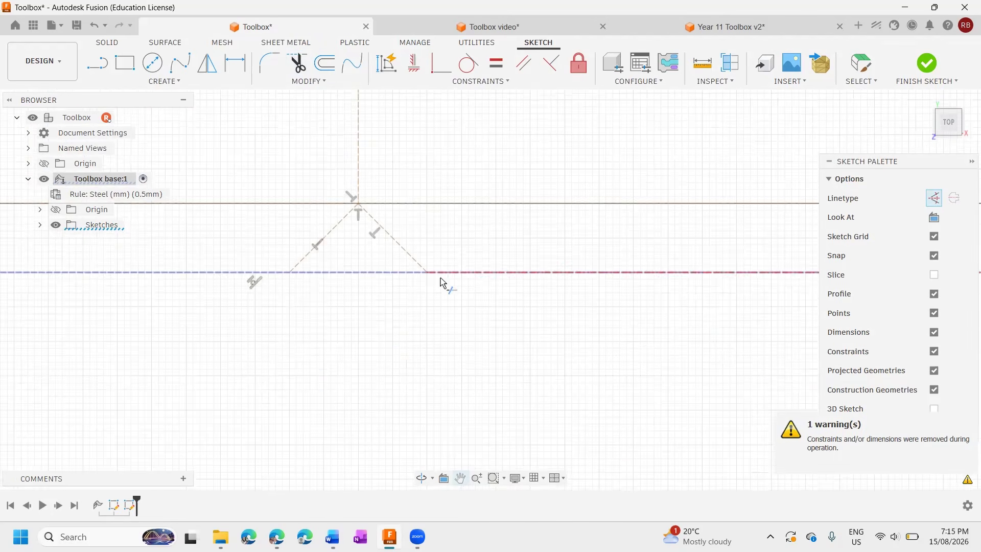
click(394, 272)
scroll(544, 348, down, 3)
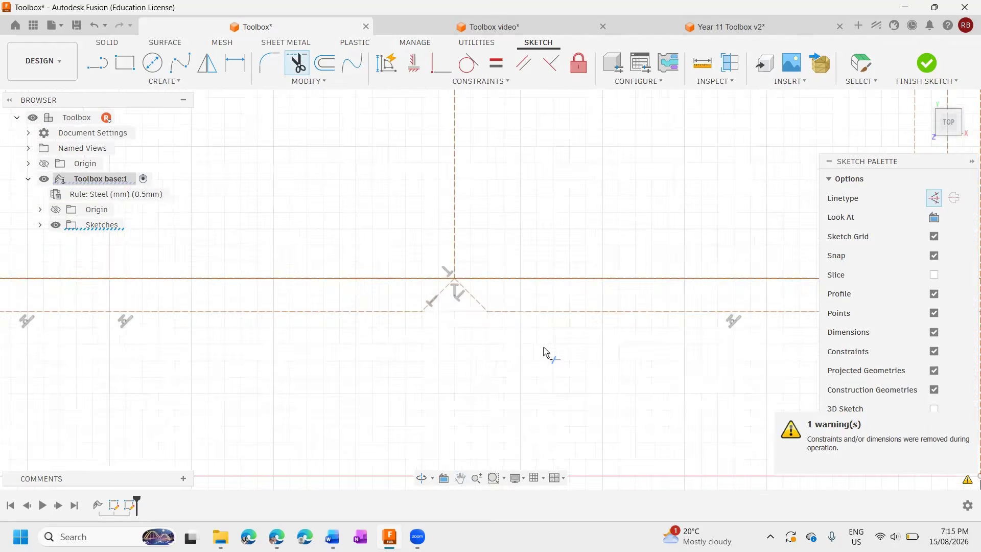
Trim the lower tab line from the right-hand 140 mm panel's last 45° line to the outer right edge, plus that edge's lower 60 mm.
scroll(545, 349, down, 4)
middle_drag(624, 357, 437, 353)
scroll(522, 327, up, 5)
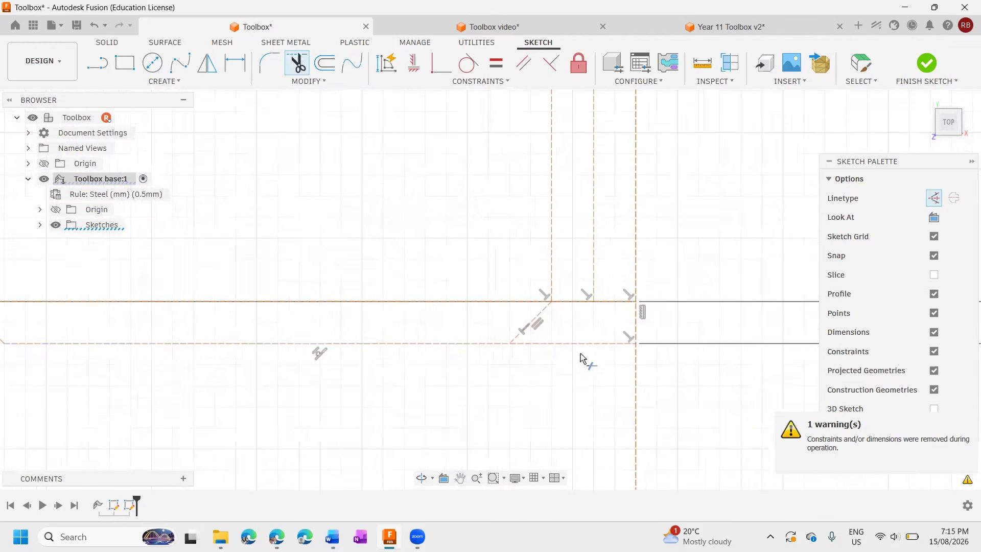
click(588, 343)
click(639, 322)
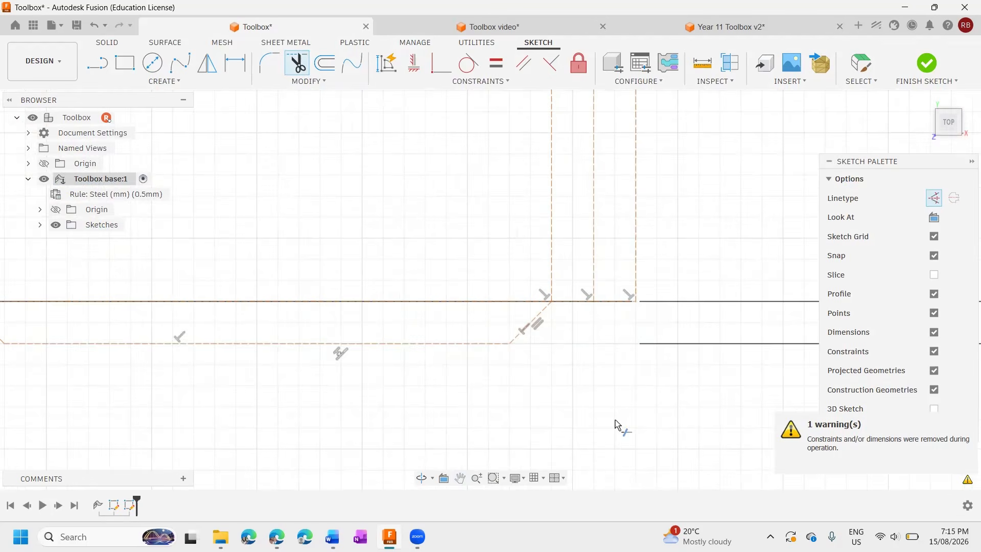
Examine the lower edge, the notches and the whole sheet outline for leftover lines.
scroll(614, 409, up, 2)
scroll(615, 404, down, 6)
middle_drag(617, 403, 661, 277)
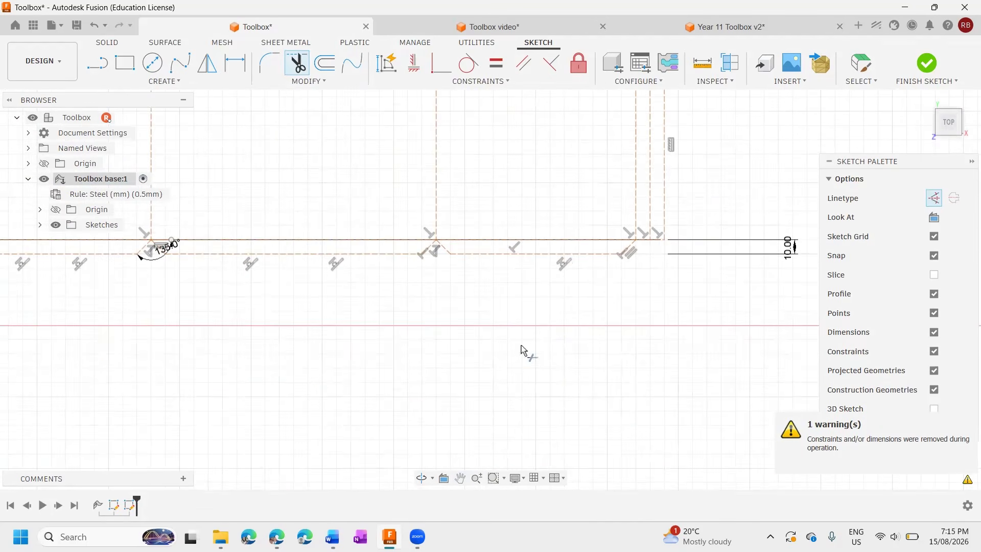
scroll(275, 350, down, 2)
middle_drag(429, 335, 799, 320)
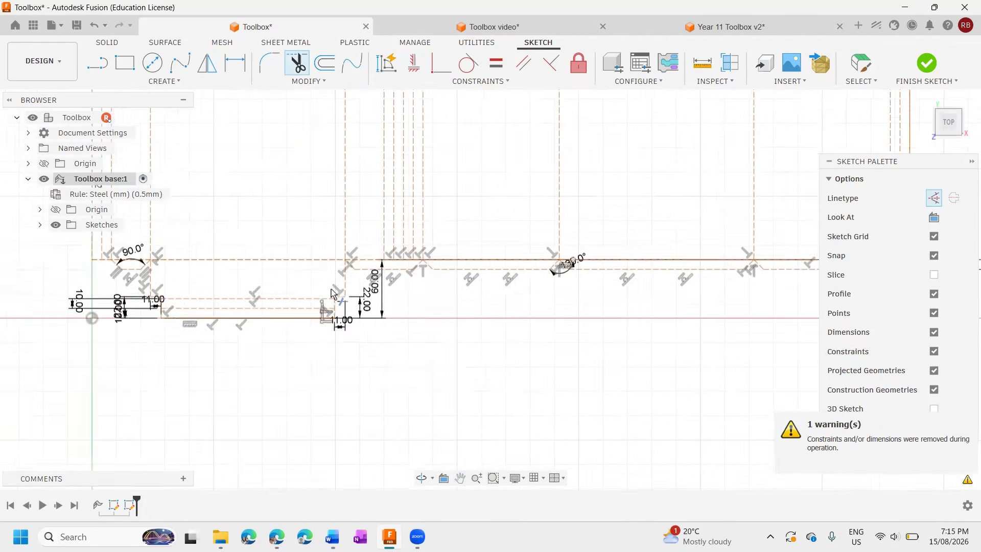
scroll(332, 290, up, 3)
scroll(335, 351, down, 4)
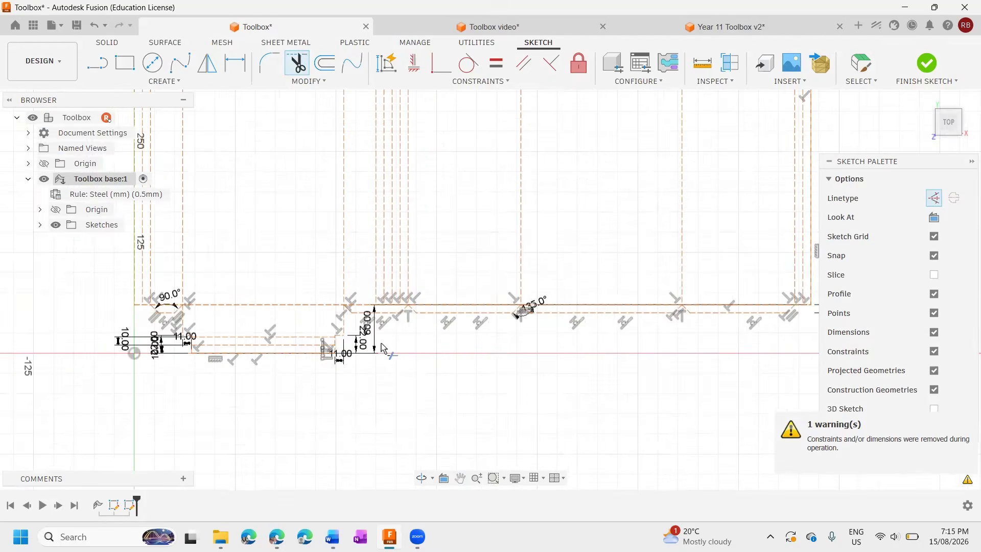
scroll(384, 349, down, 2)
scroll(455, 248, down, 2)
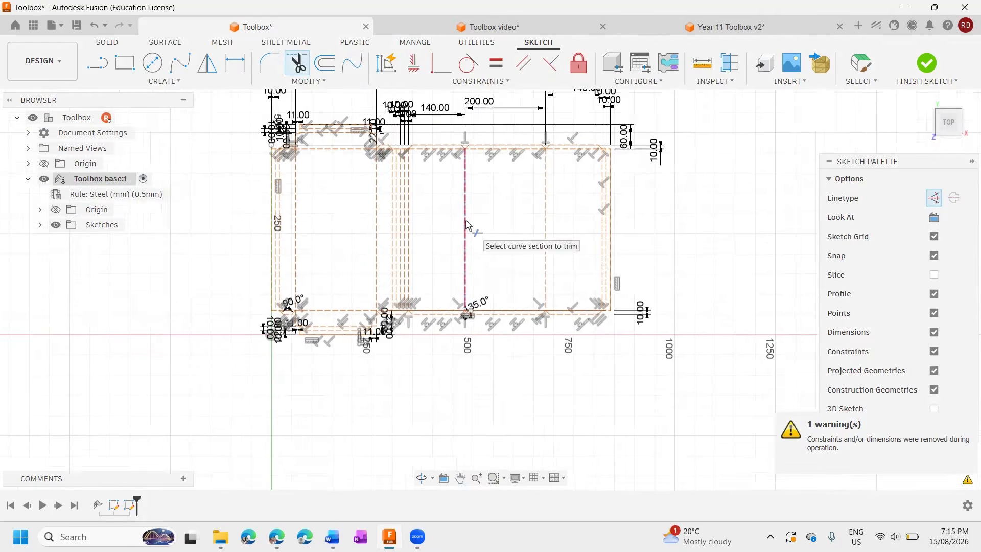
middle_drag(466, 221, 514, 236)
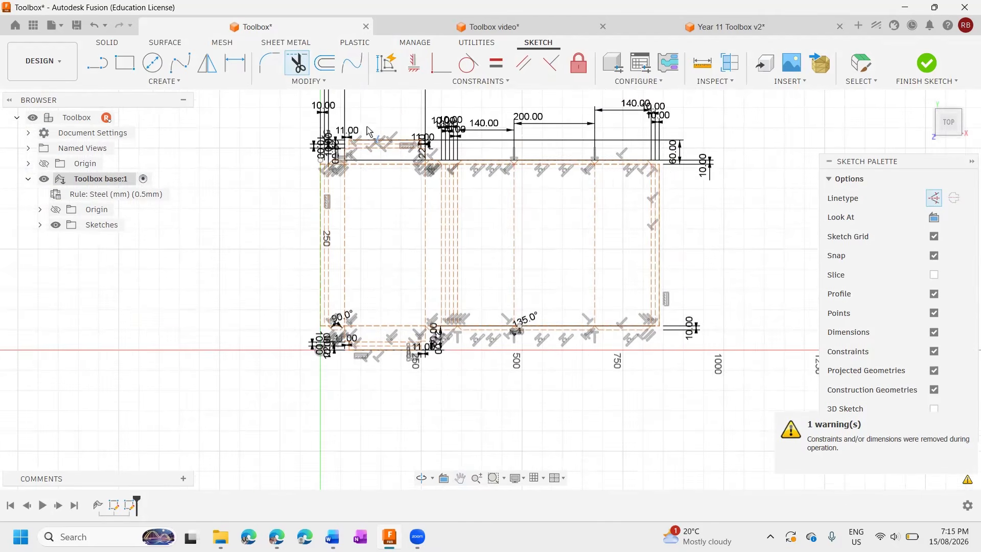
Switch to the Word instructions and read Step 13 on closing off the two shapes with normal lines.
key(alt+Tab)
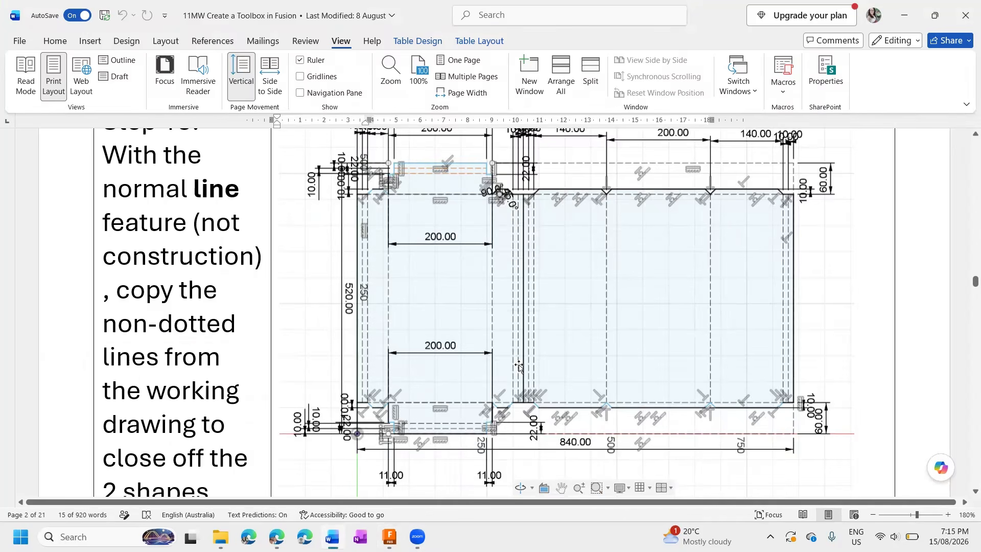
scroll(497, 187, down, 6)
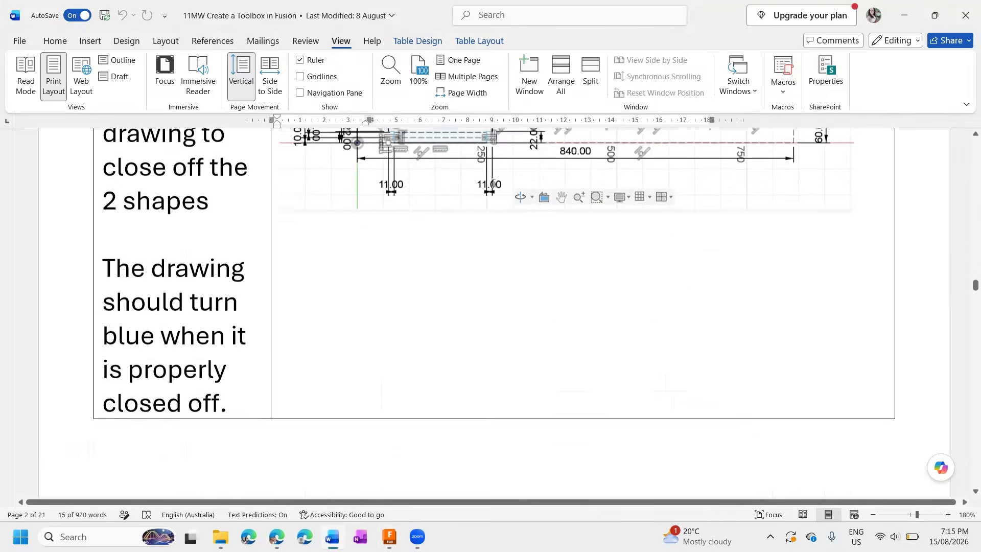
scroll(470, 184, up, 5)
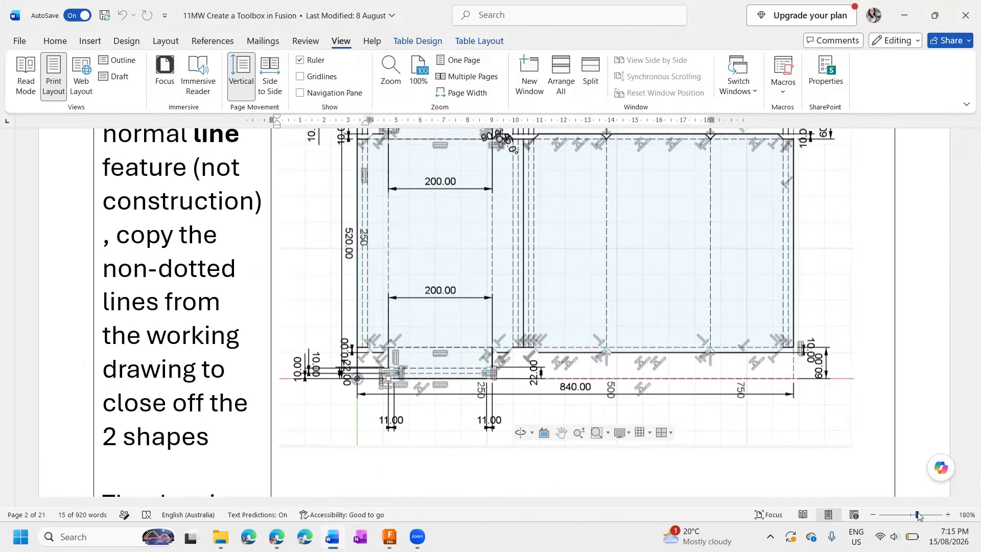
Enlarge the Step 13 working drawing and examine which lines around the left panel are solid rather than dotted.
drag(918, 515, 928, 518)
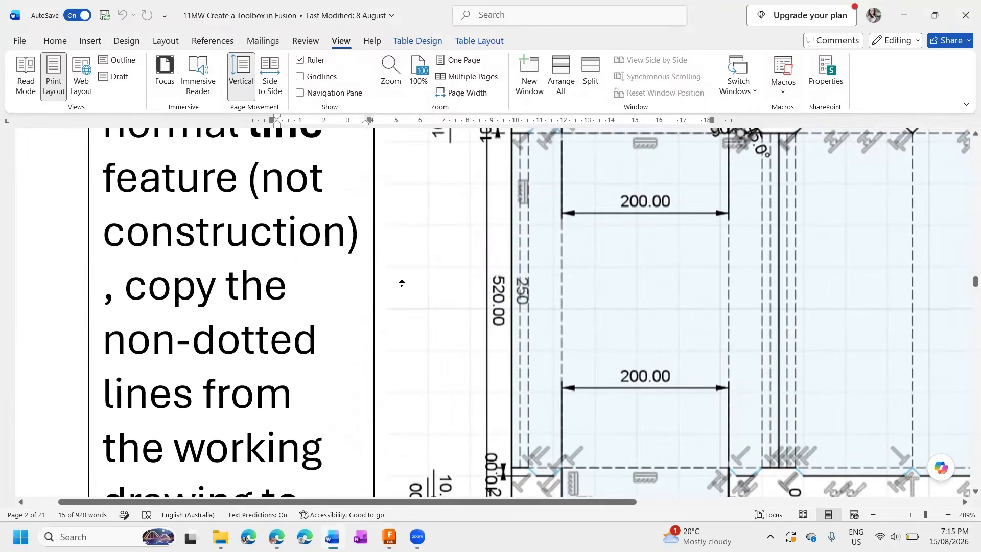
scroll(402, 283, up, 2)
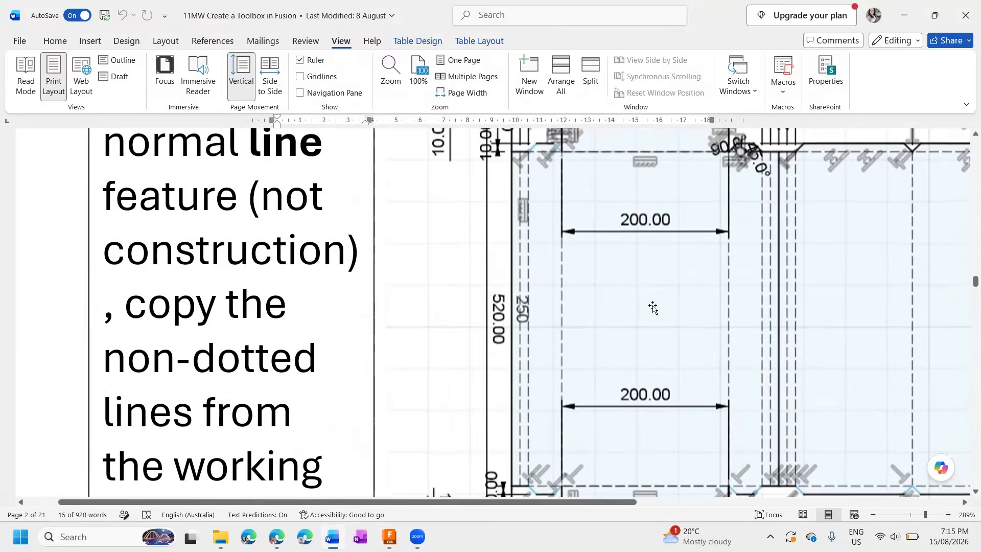
scroll(653, 307, down, 4)
scroll(653, 306, up, 1)
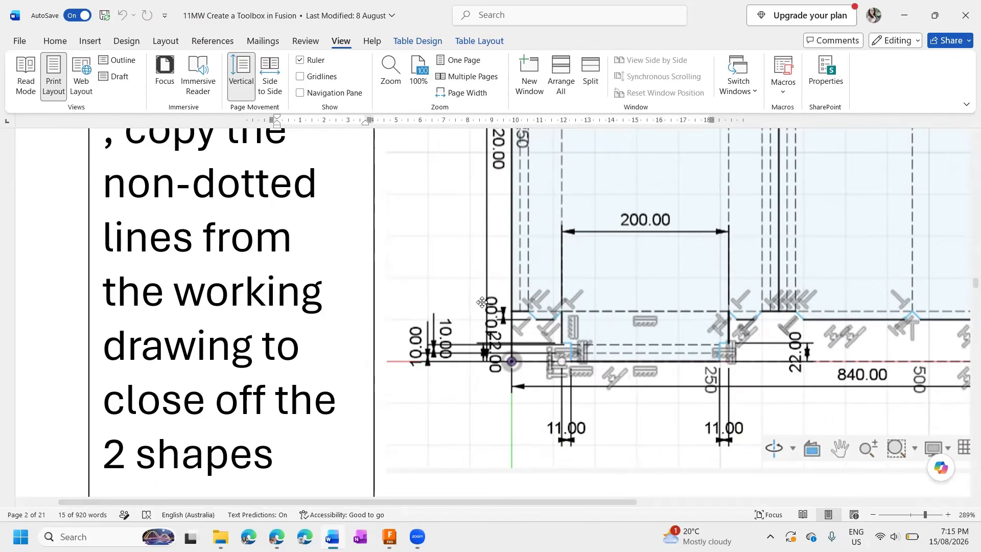
Switch back to Fusion and convert the sheet's left outer edge from a construction line to a normal line.
key(alt+Tab)
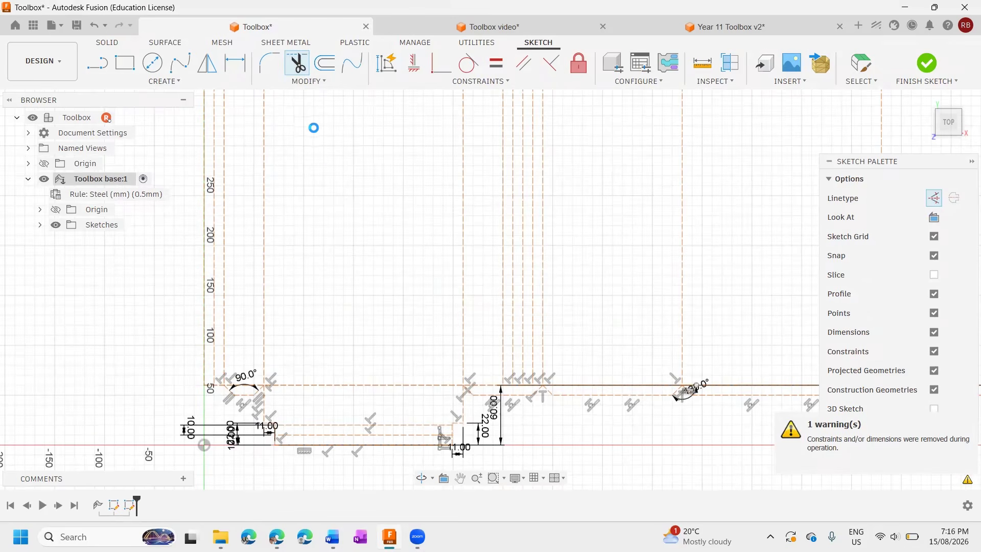
key(Escape)
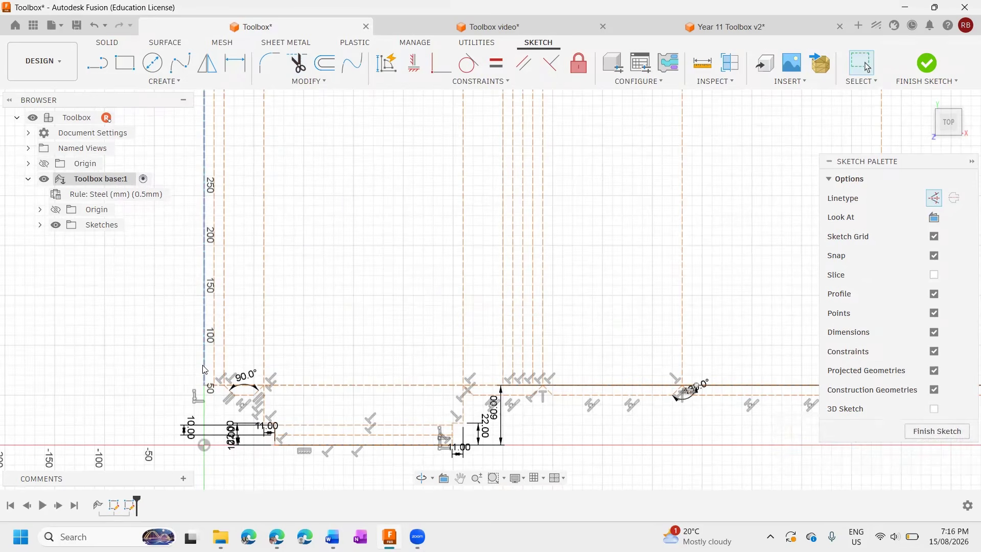
click(205, 381)
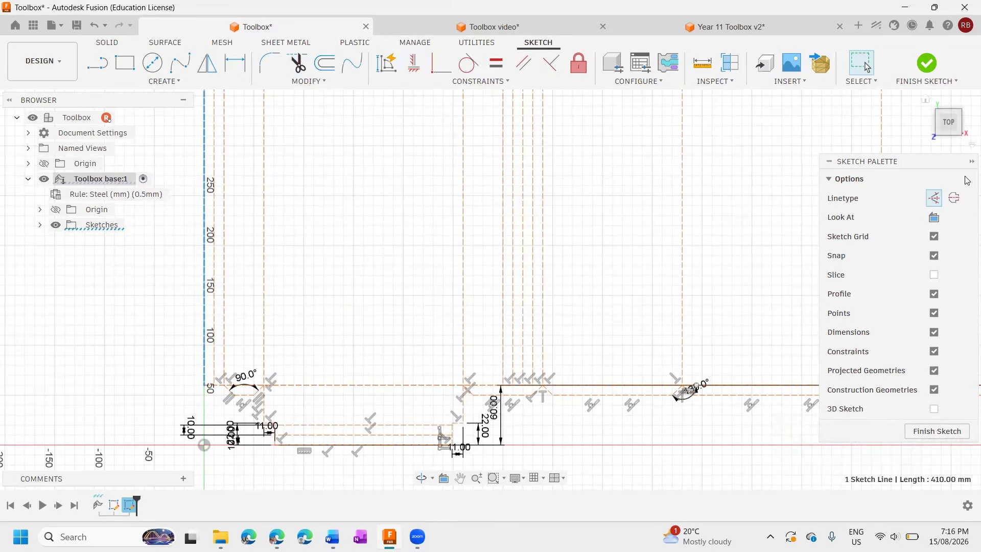
click(934, 198)
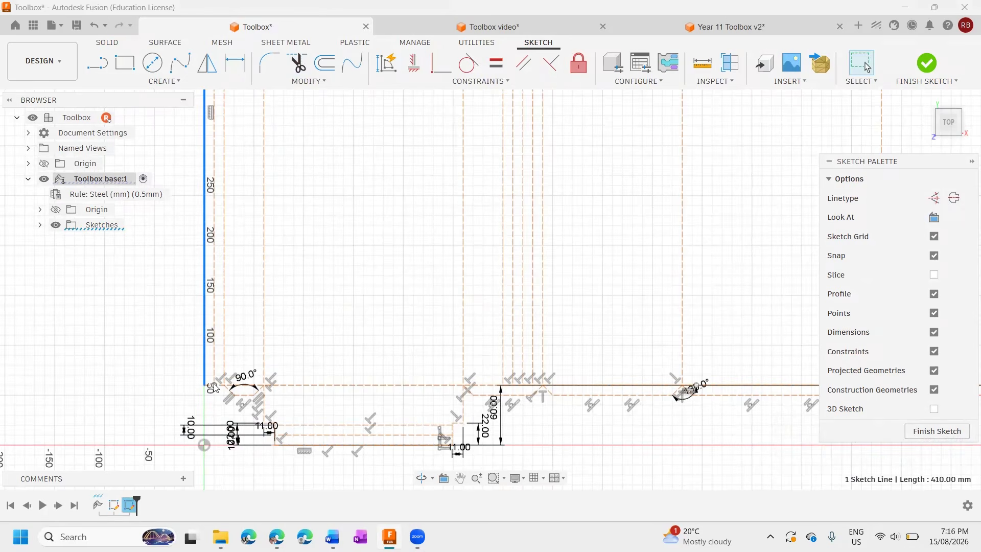
Convert the leftmost lower tab's two 45° lines and bottom line, plus the vertical line beneath its inner corner, to normal lines.
scroll(215, 387, up, 5)
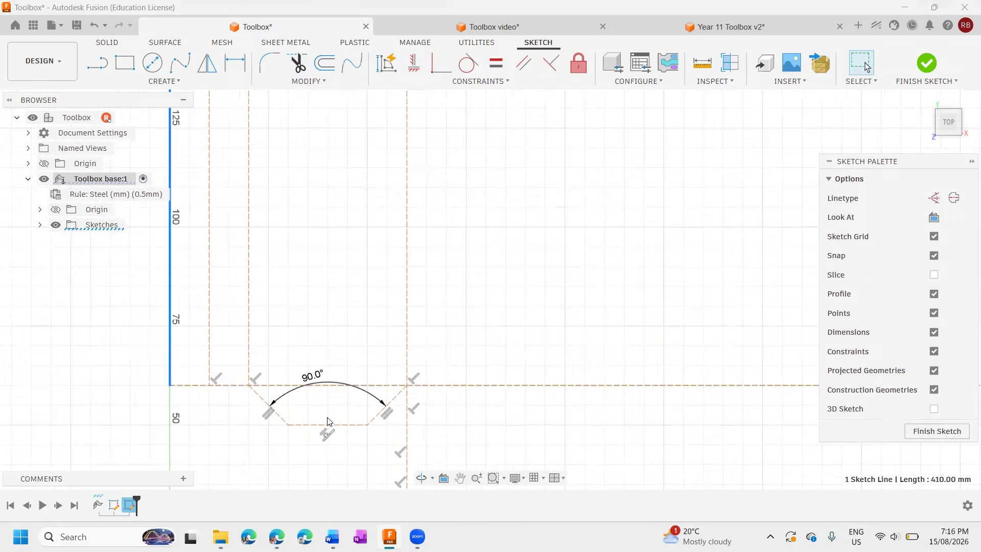
click(328, 435)
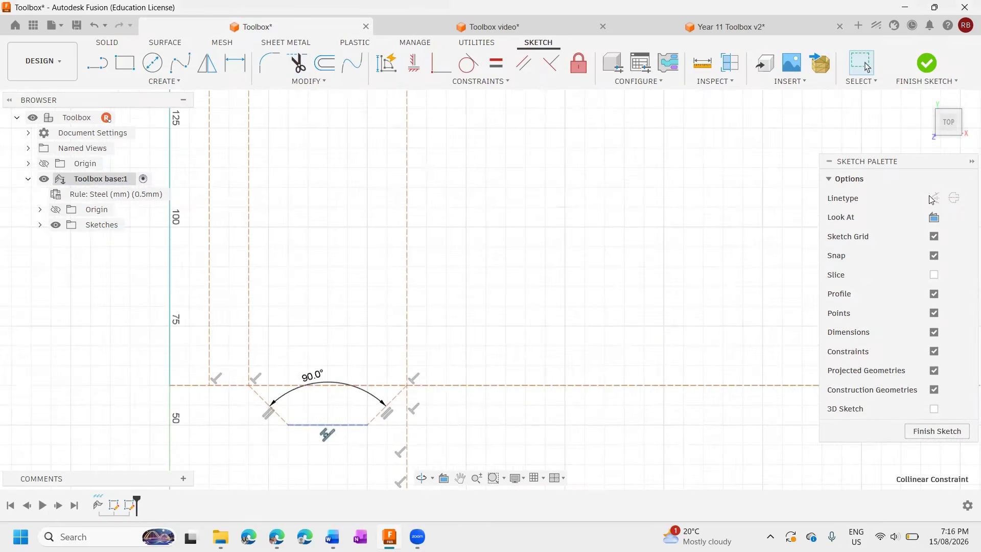
click(265, 401)
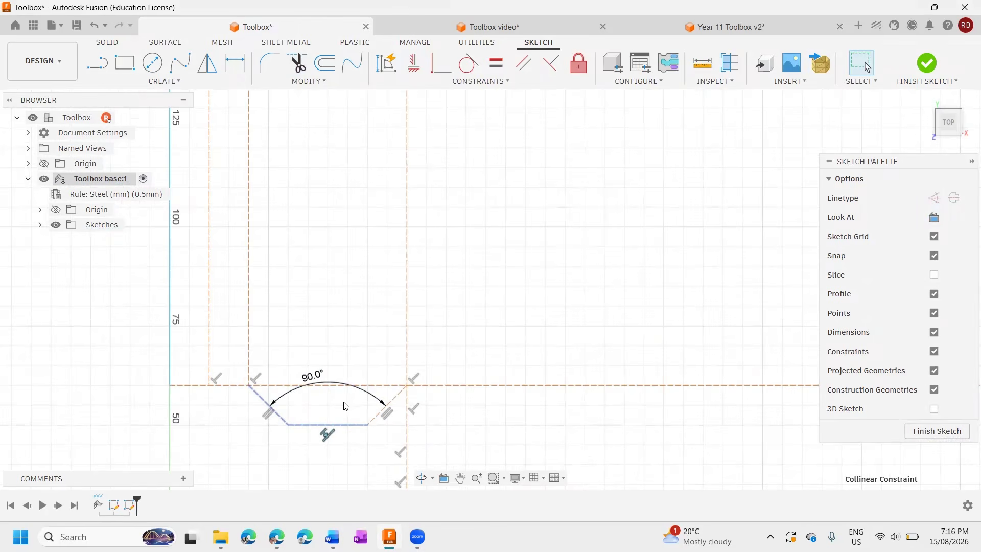
click(935, 199)
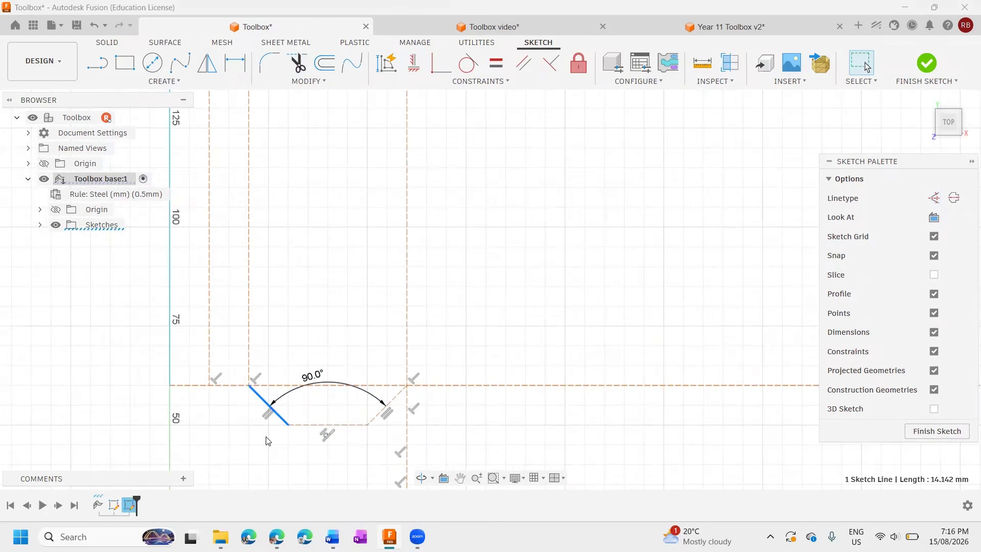
click(321, 425)
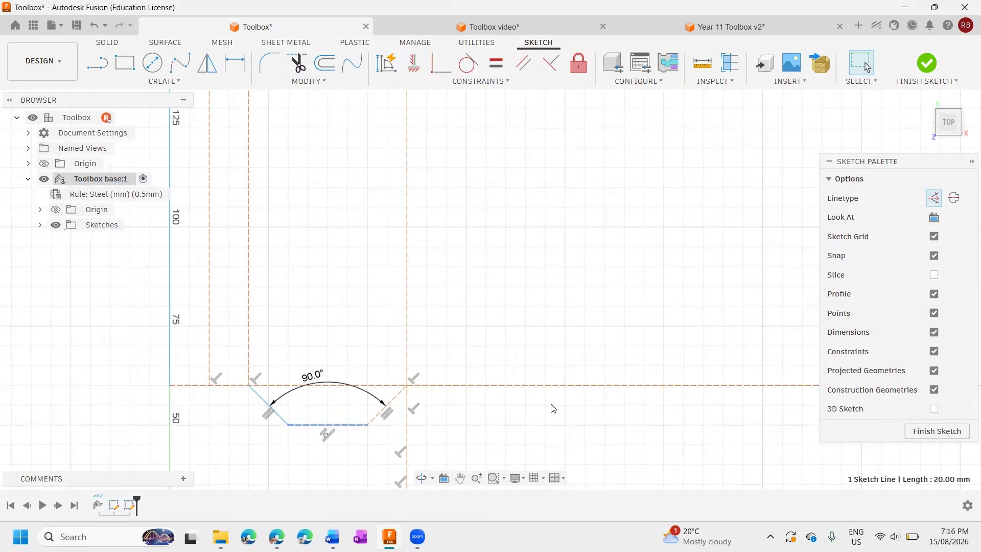
click(934, 199)
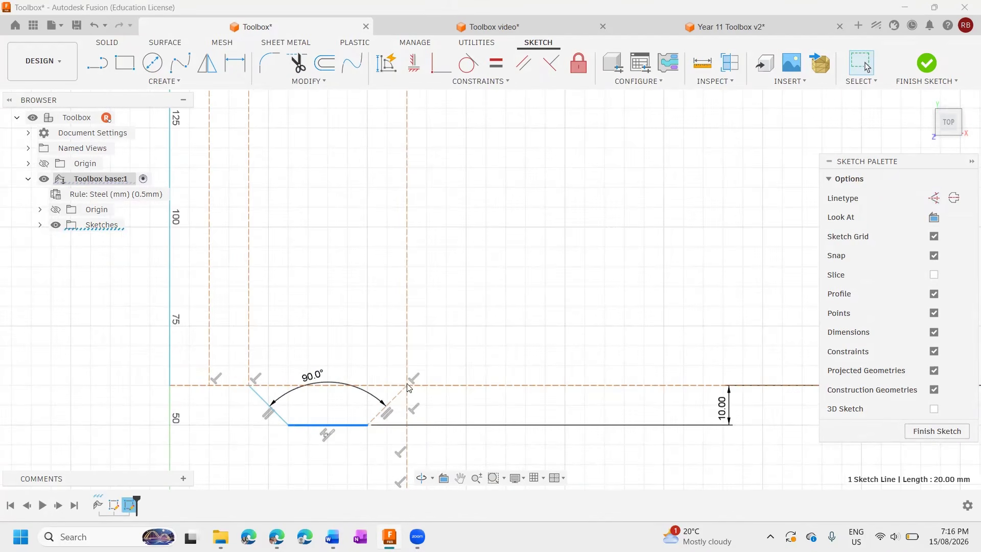
click(941, 198)
click(406, 466)
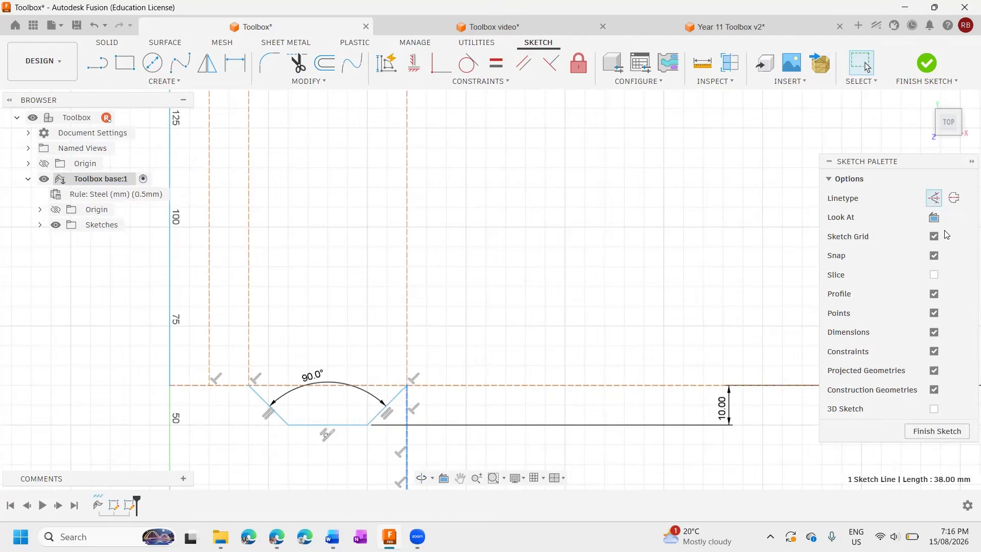
click(934, 199)
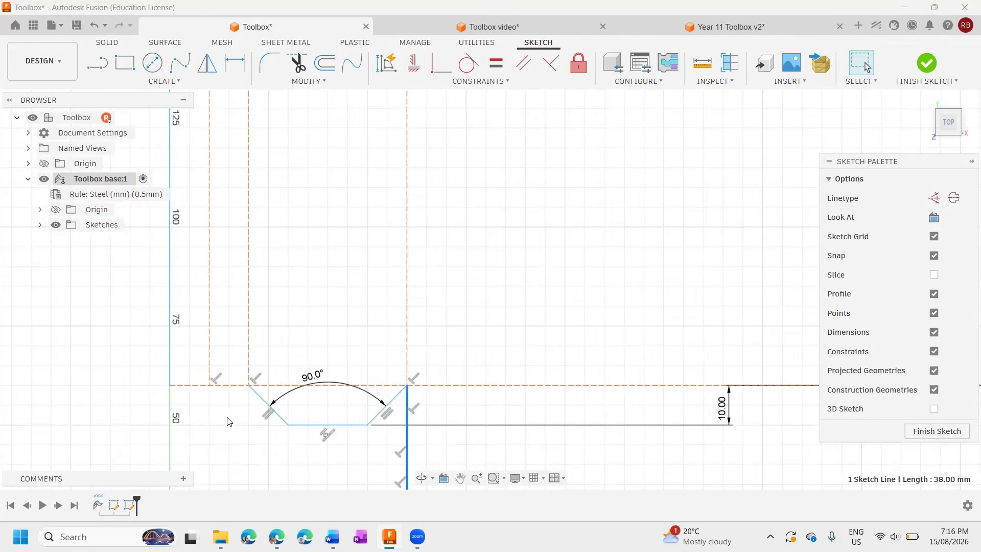
Try to convert the full-width 840 mm lower fold line to a normal line.
click(202, 388)
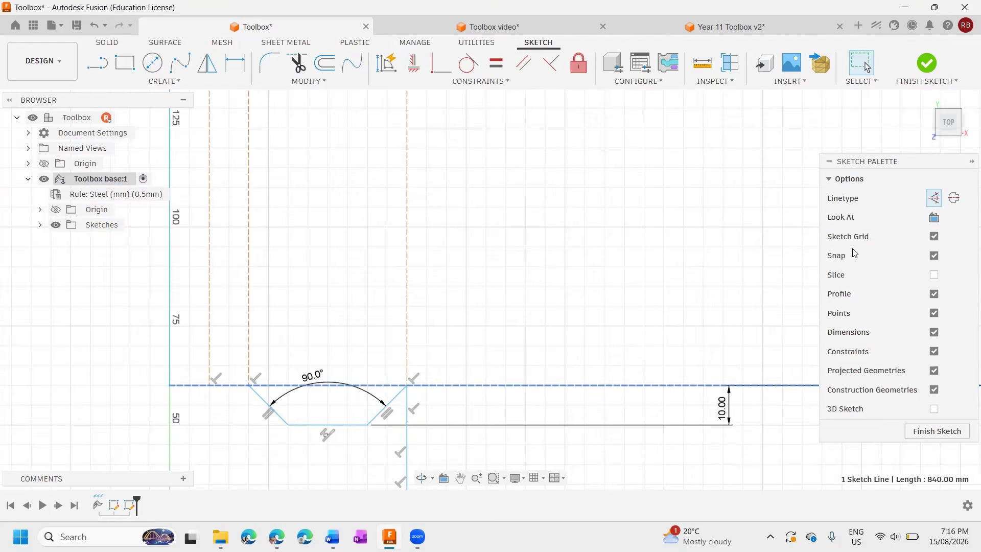
click(935, 198)
scroll(397, 432, up, 1)
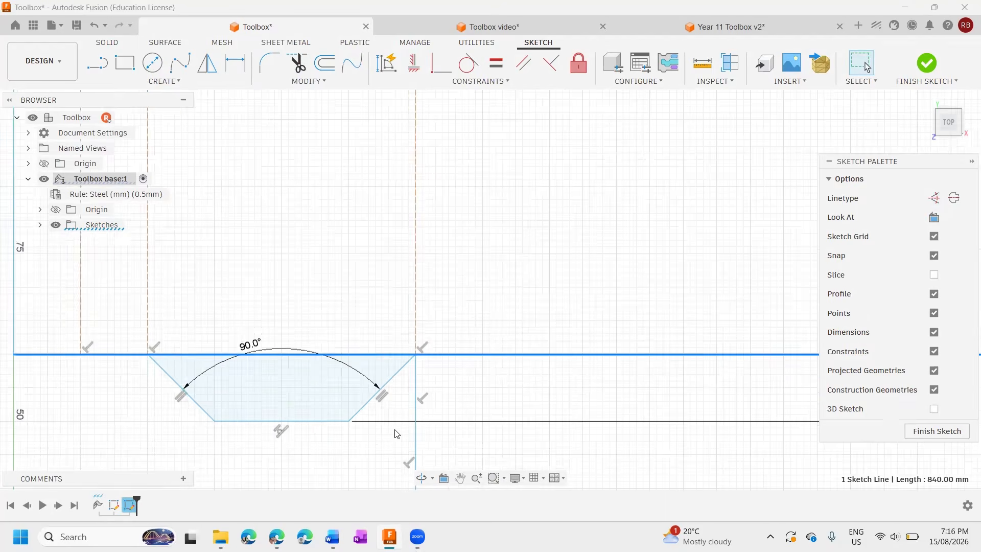
scroll(319, 390, down, 1)
scroll(319, 390, up, 3)
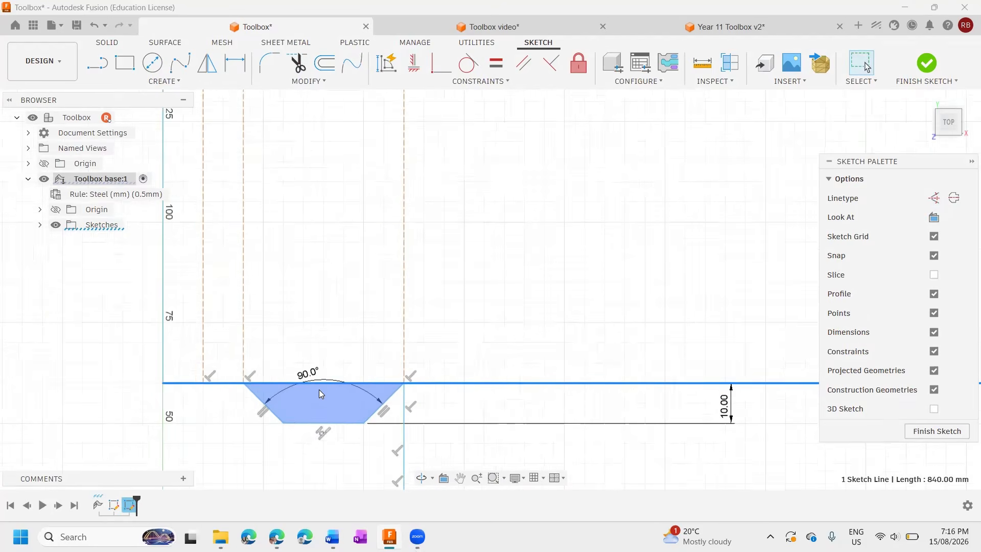
scroll(321, 393, up, 1)
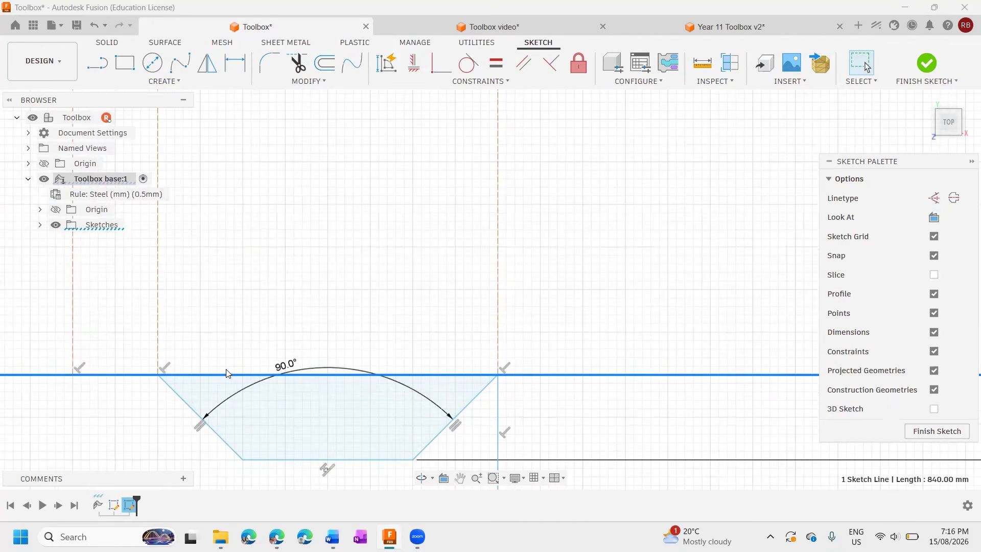
click(935, 198)
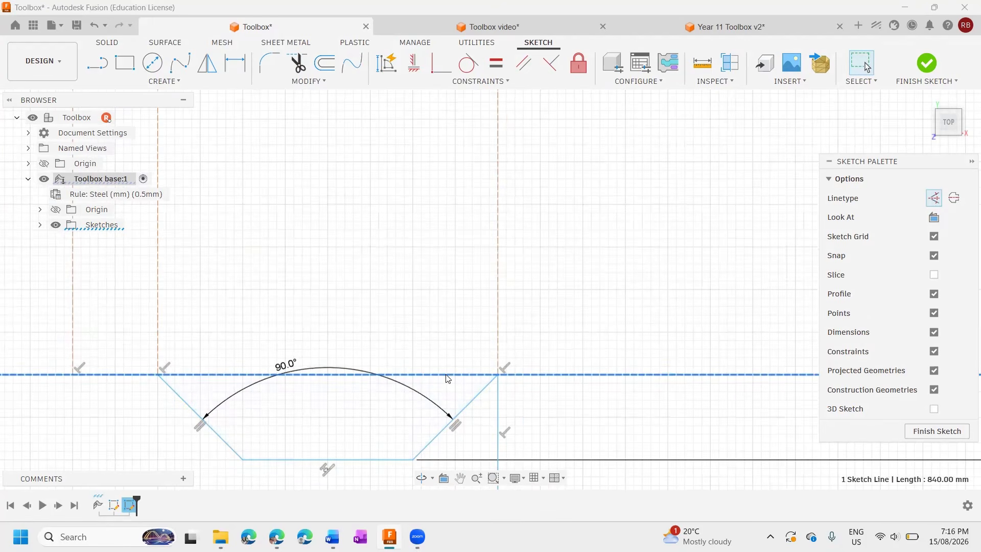
Draw a normal line along the lower fold line from the first tab's outer 45° line to the sheet's left outer edge.
scroll(662, 386, down, 3)
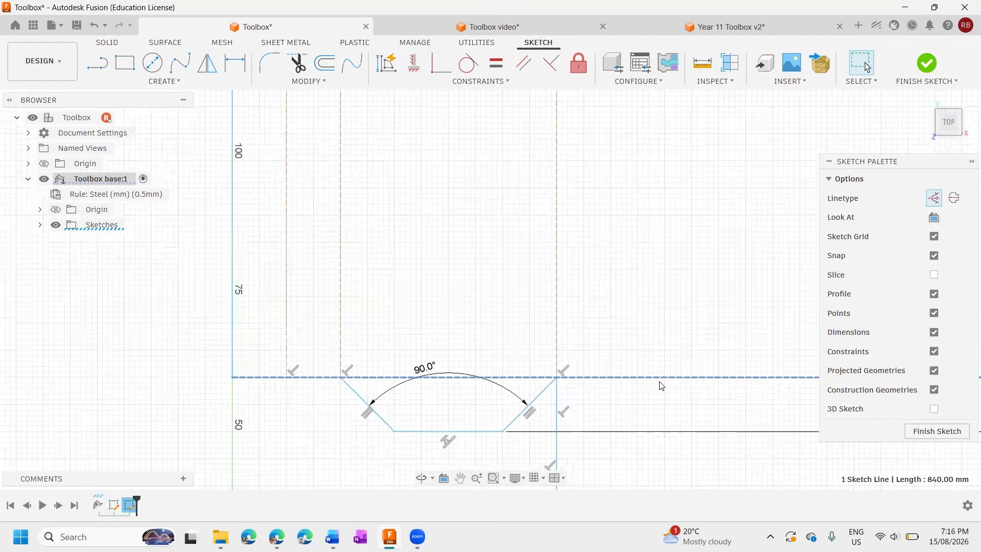
scroll(403, 398, up, 2)
scroll(403, 397, up, 5)
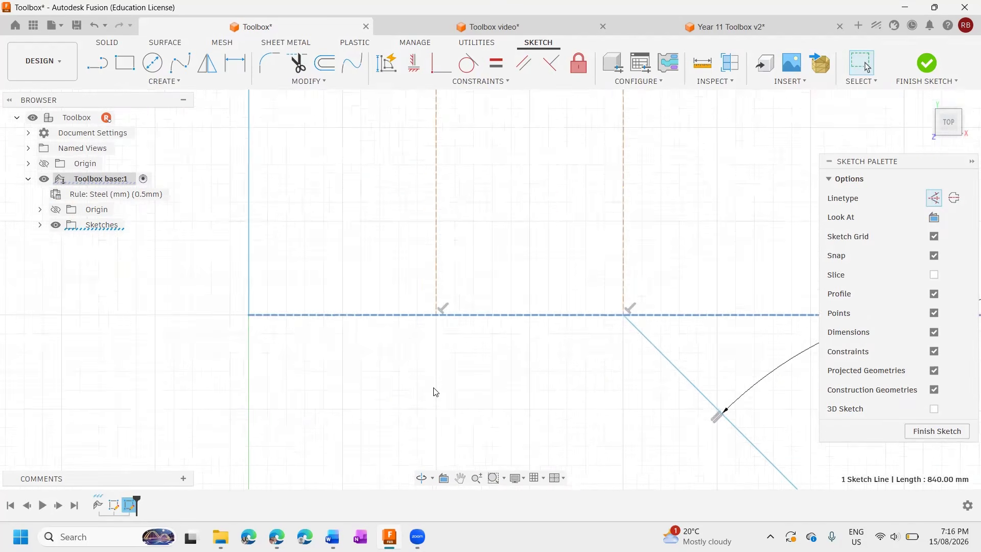
click(486, 361)
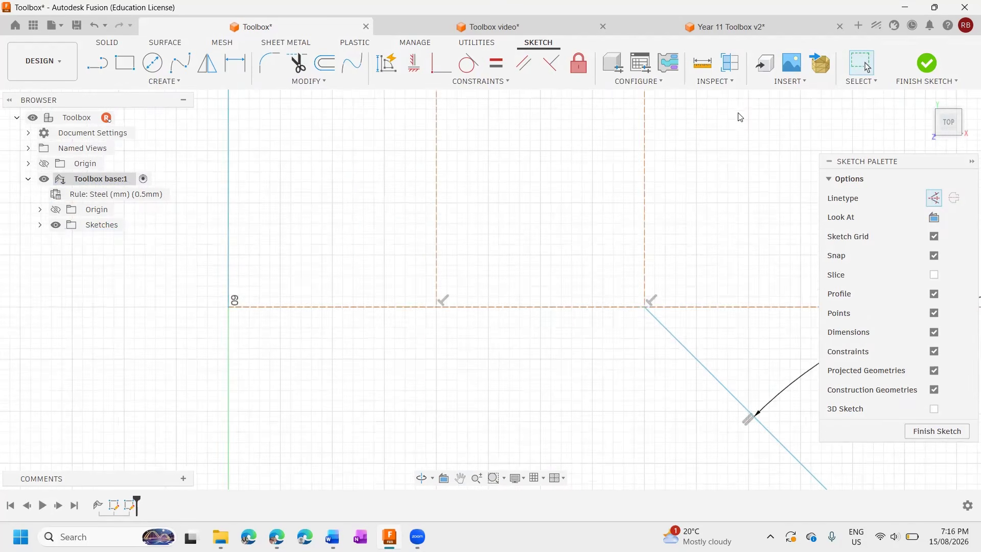
click(97, 62)
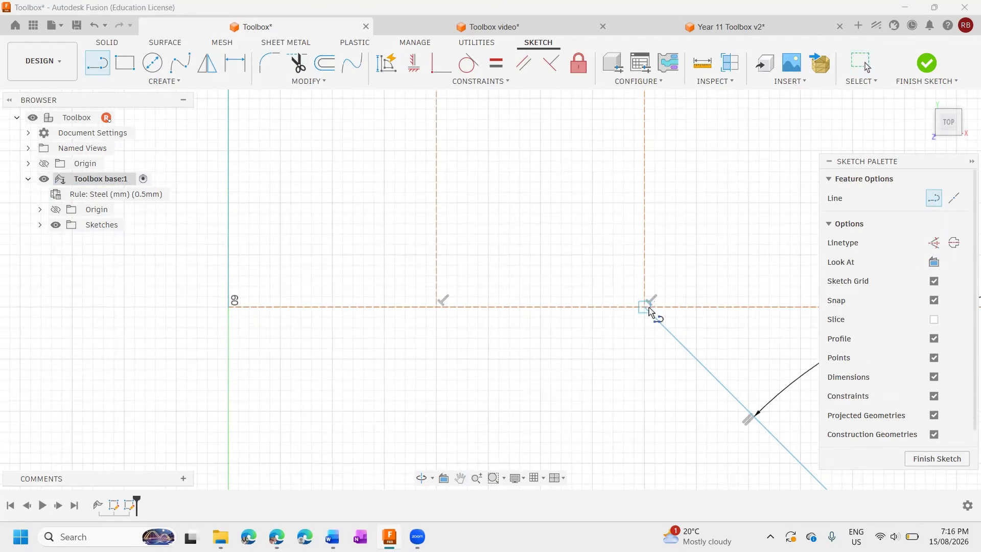
double_click(234, 307)
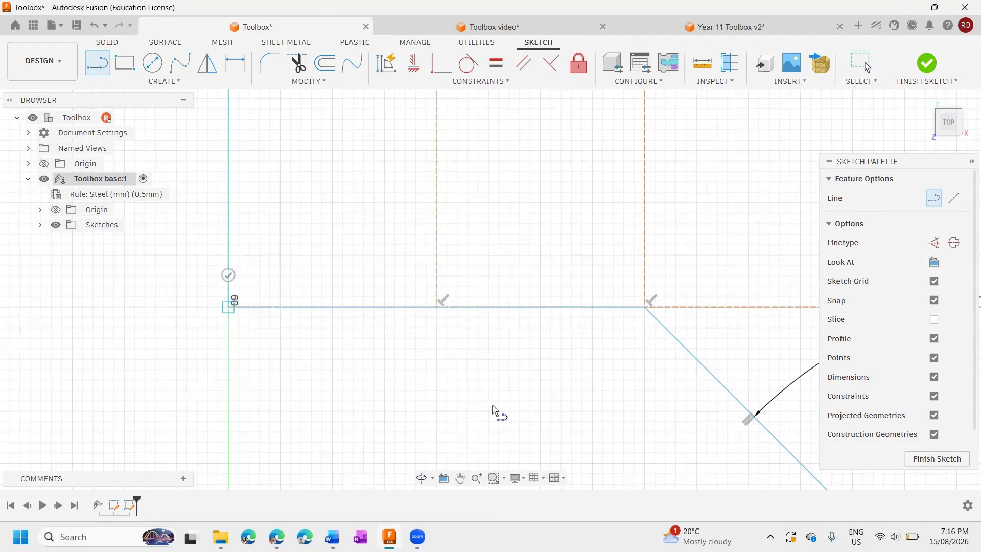
Convert the left panel's lower-left 11 mm and 22 mm notch lines and its 178 mm bottom edge to normal lines.
scroll(491, 404, down, 5)
mouse_move(721, 462)
middle_down()
mouse_move(622, 422)
mouse_move(483, 241)
middle_up()
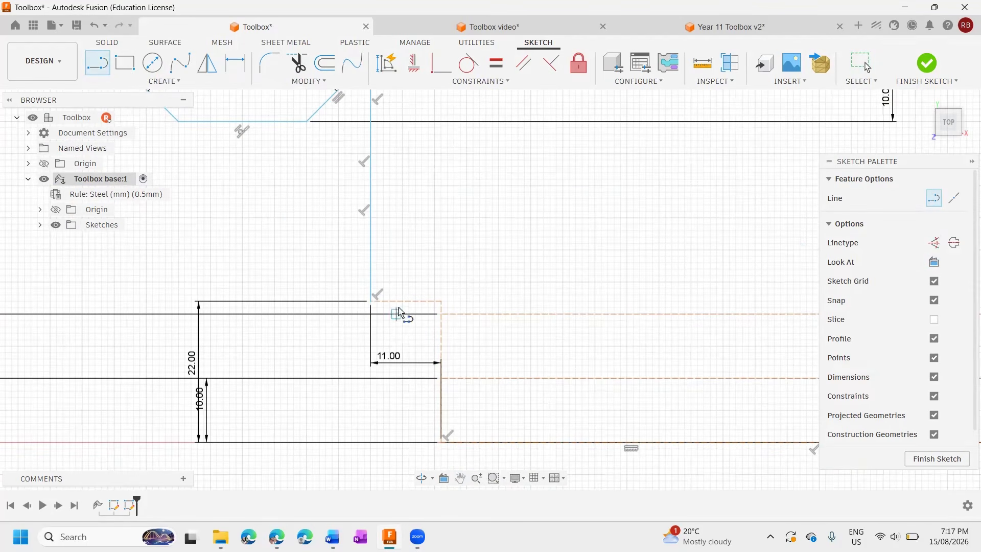
key(Escape)
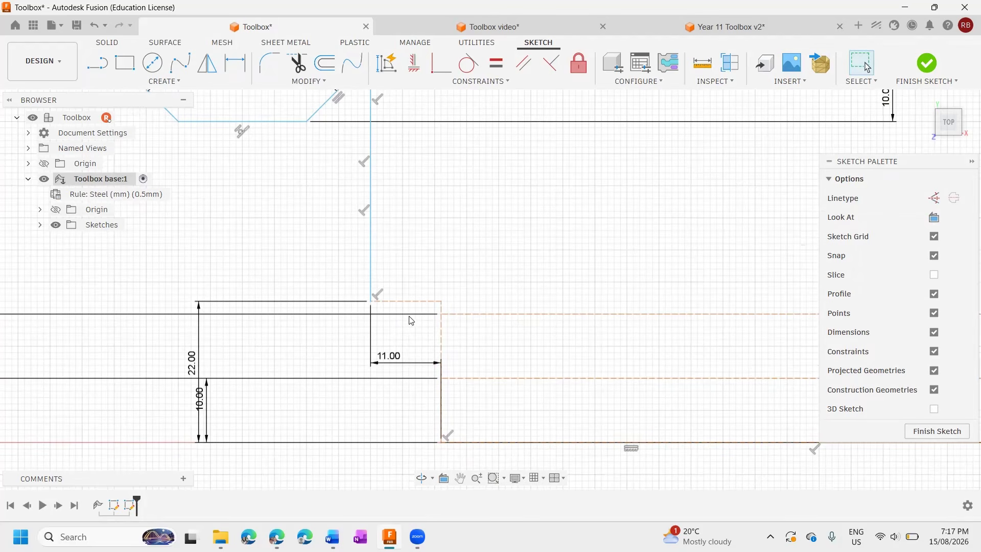
click(415, 302)
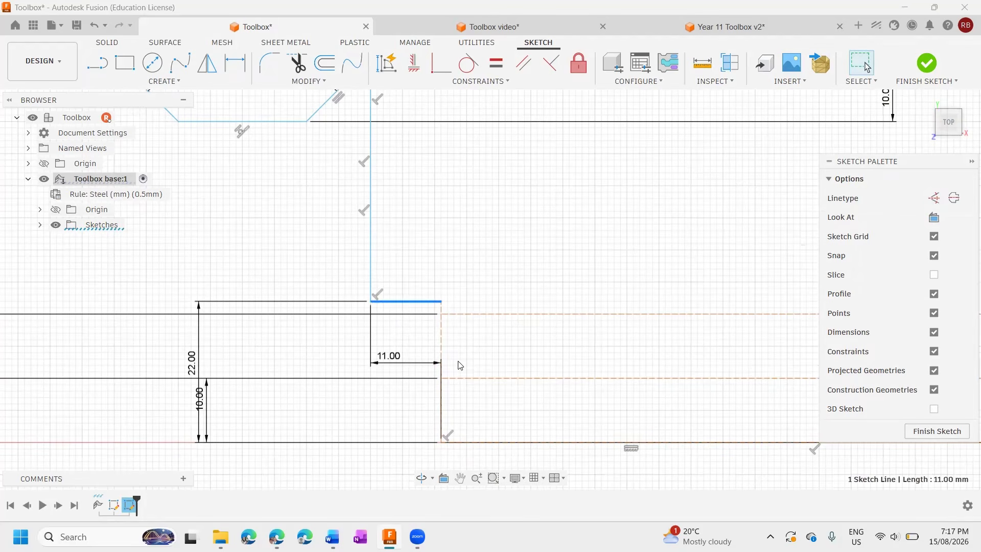
click(441, 353)
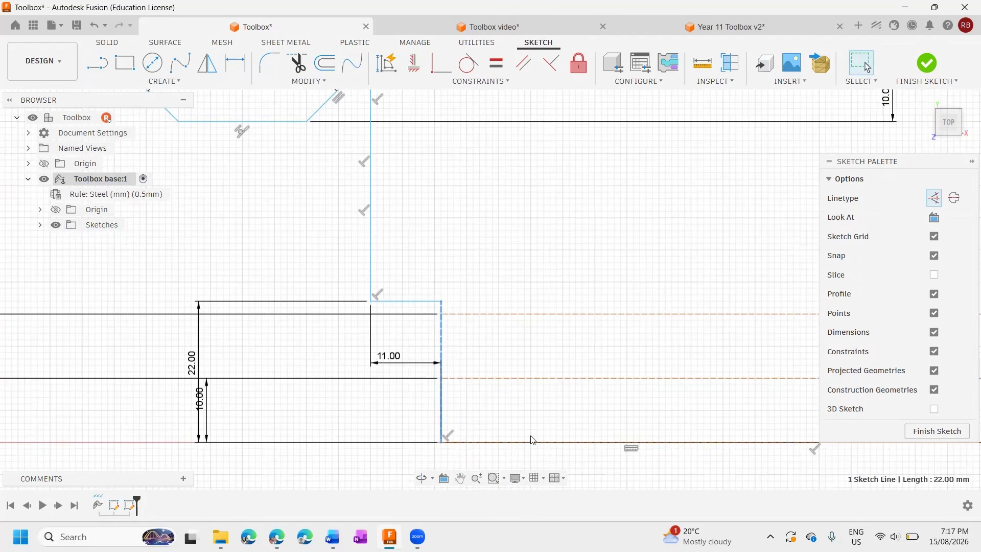
click(933, 198)
click(752, 442)
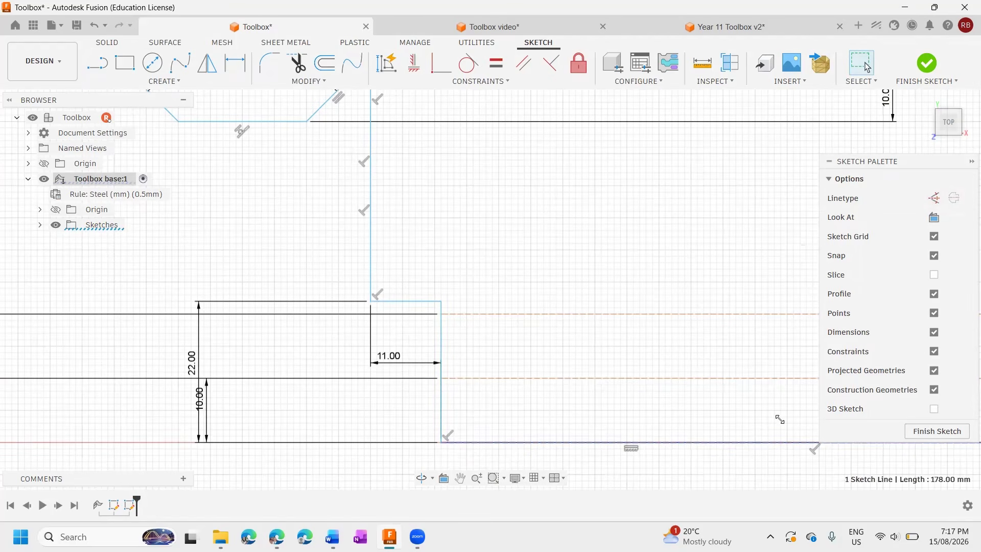
Convert the 22 mm vertical and 11 mm horizontal notch lines at the left panel's lower-right corner to normal lines.
scroll(685, 286, down, 1)
middle_drag(685, 287, 271, 251)
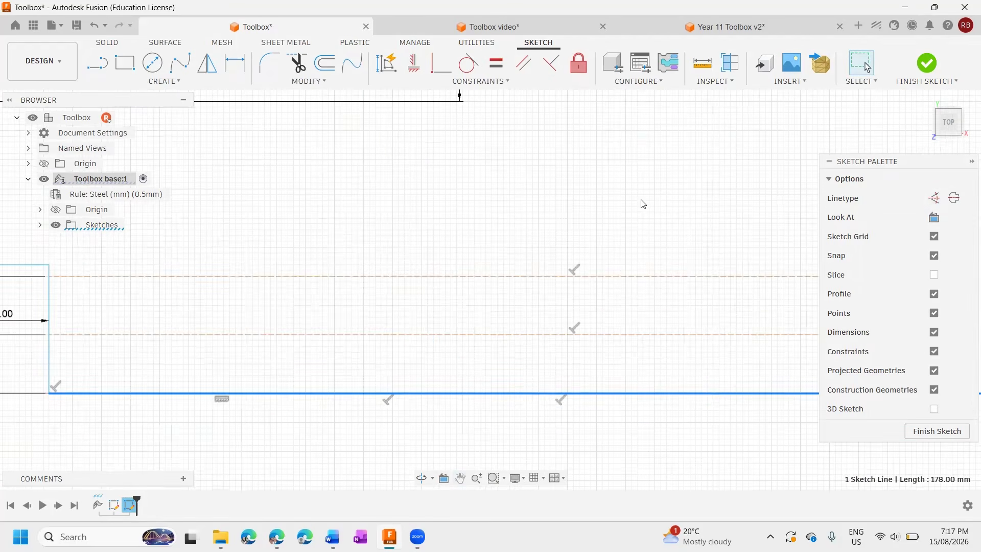
scroll(626, 288, down, 6)
scroll(629, 290, down, 5)
middle_drag(637, 274, 406, 272)
scroll(505, 277, up, 5)
scroll(593, 319, up, 1)
click(554, 307)
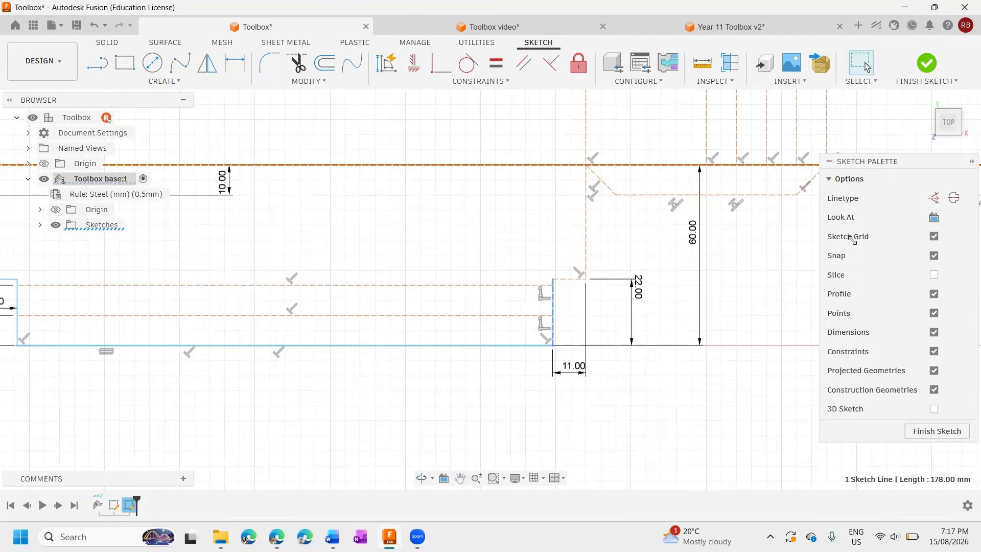
click(941, 202)
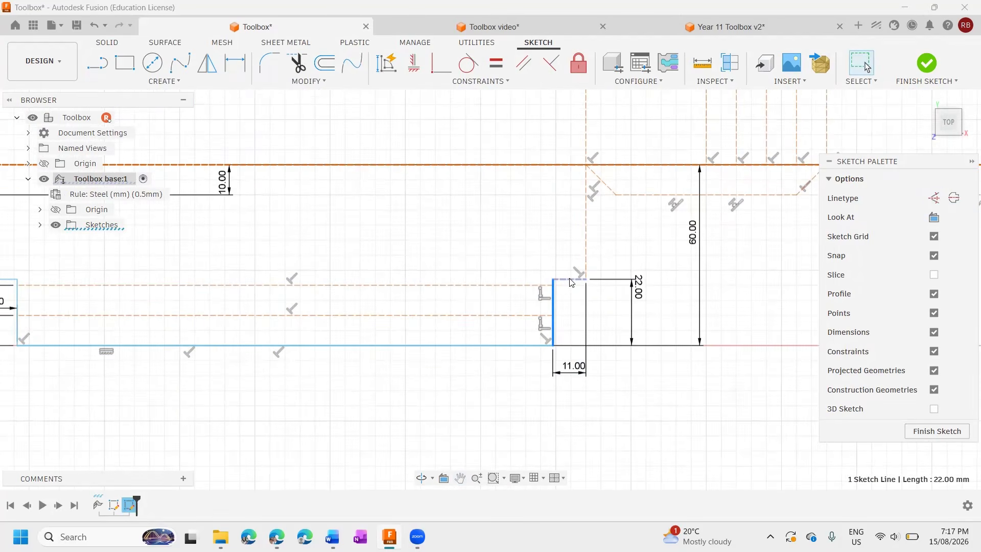
click(570, 279)
click(934, 199)
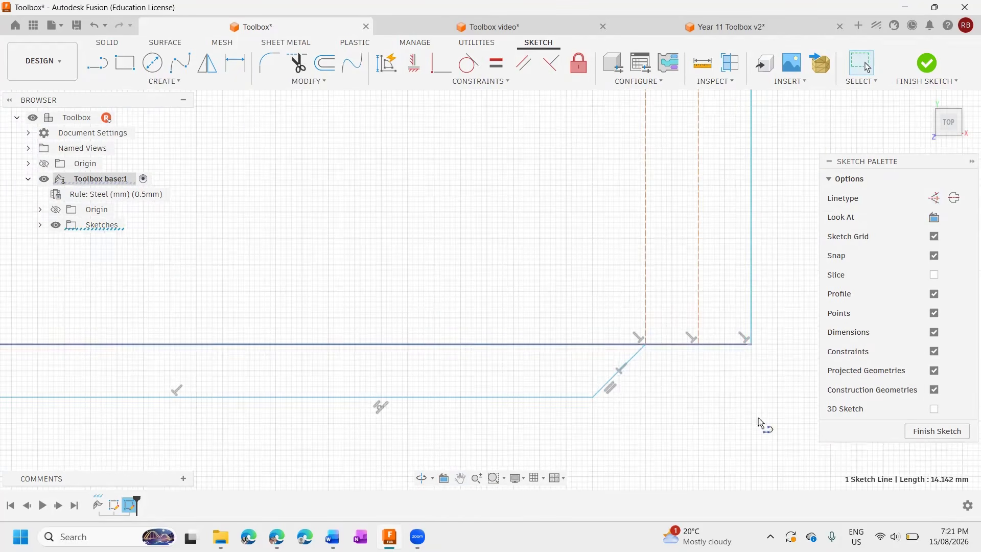
Draw a normal line along the upper fold line from the sheet's right outer edge to the last tab's 45° line.
key(l)
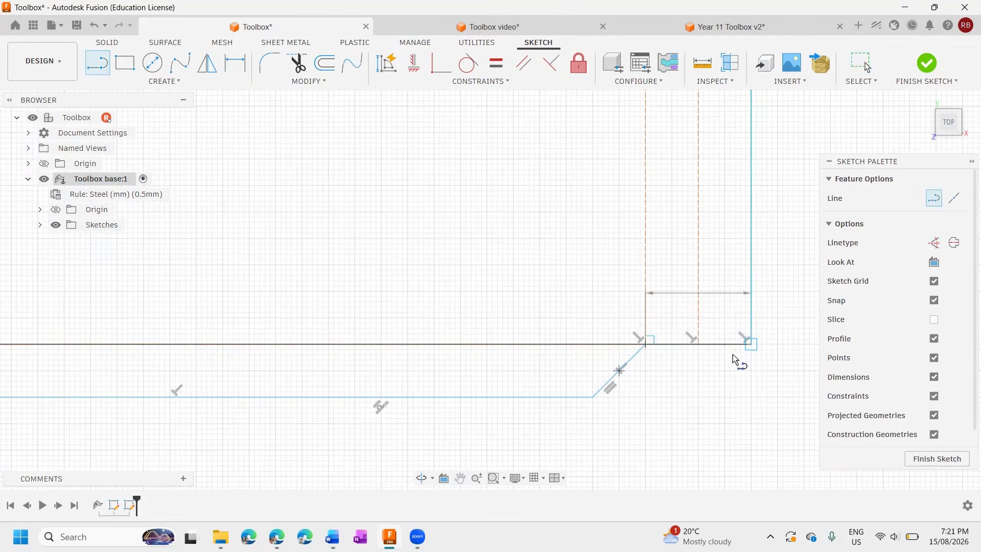
scroll(712, 394, down, 5)
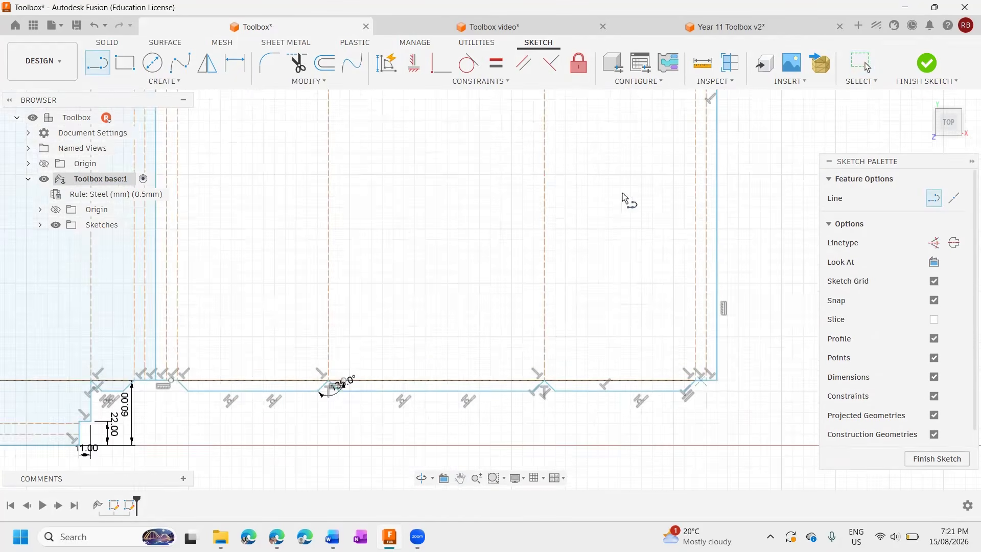
middle_drag(633, 179, 539, 327)
middle_drag(568, 182, 521, 216)
scroll(554, 155, up, 3)
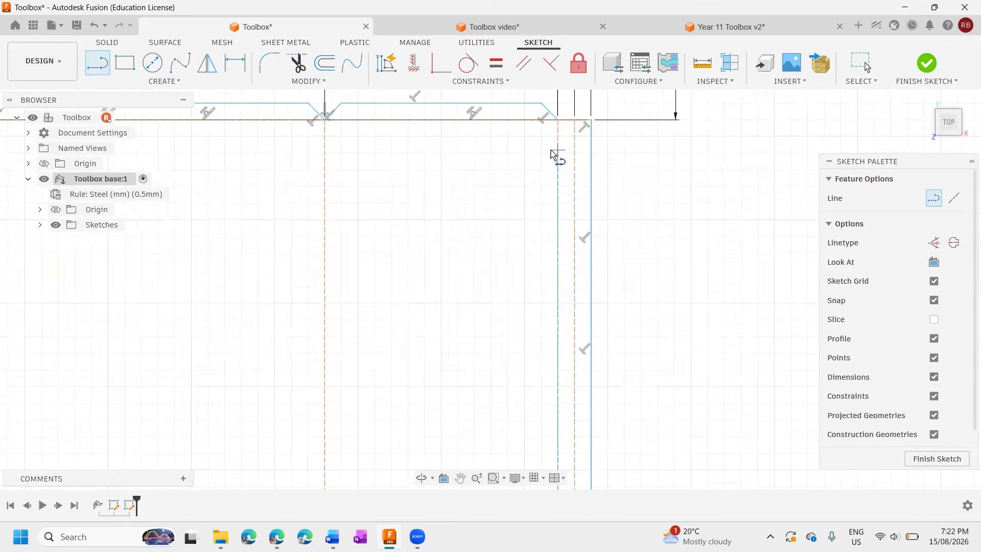
mouse_move(555, 155)
middle_down()
mouse_move(519, 261)
mouse_move(525, 252)
middle_up()
scroll(526, 252, up, 3)
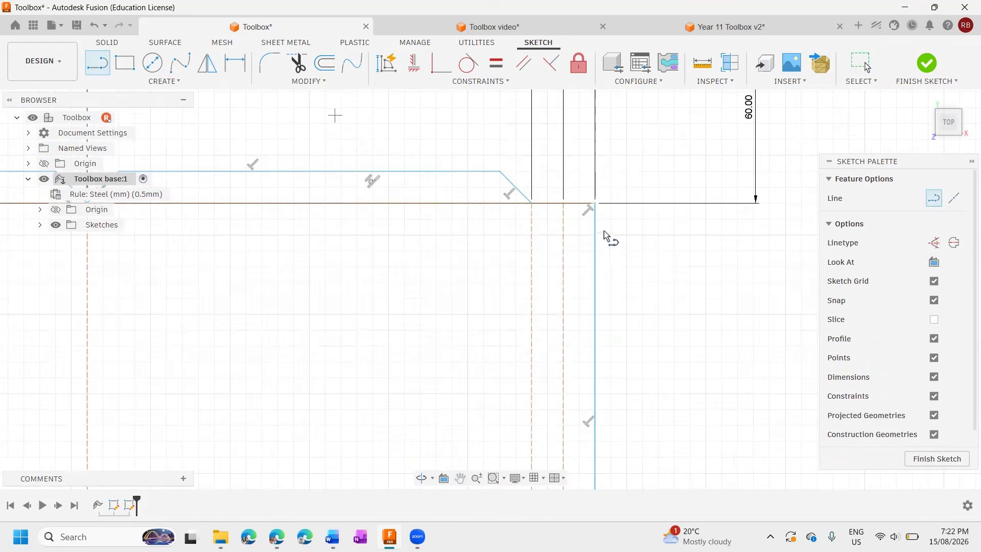
click(594, 203)
click(531, 203)
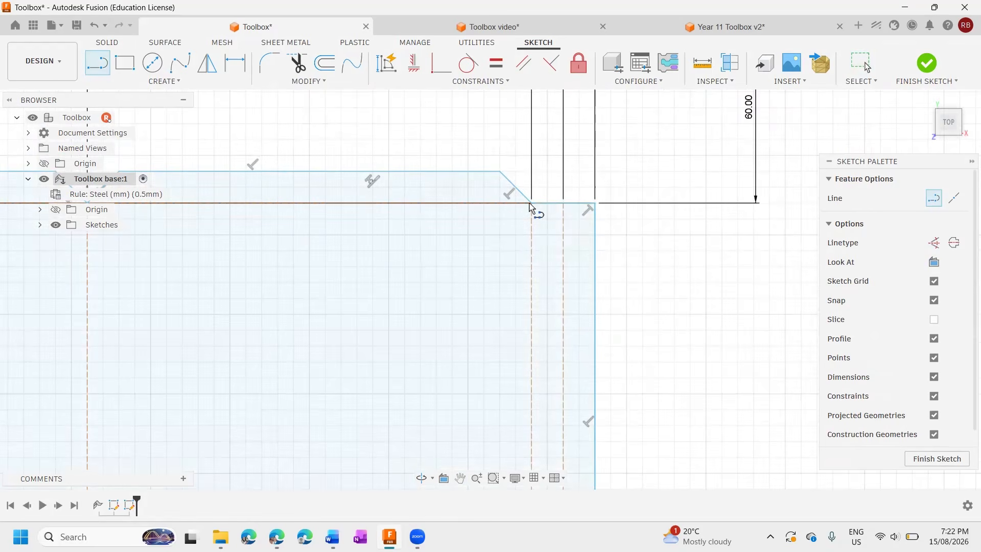
scroll(433, 285, down, 5)
key(Escape)
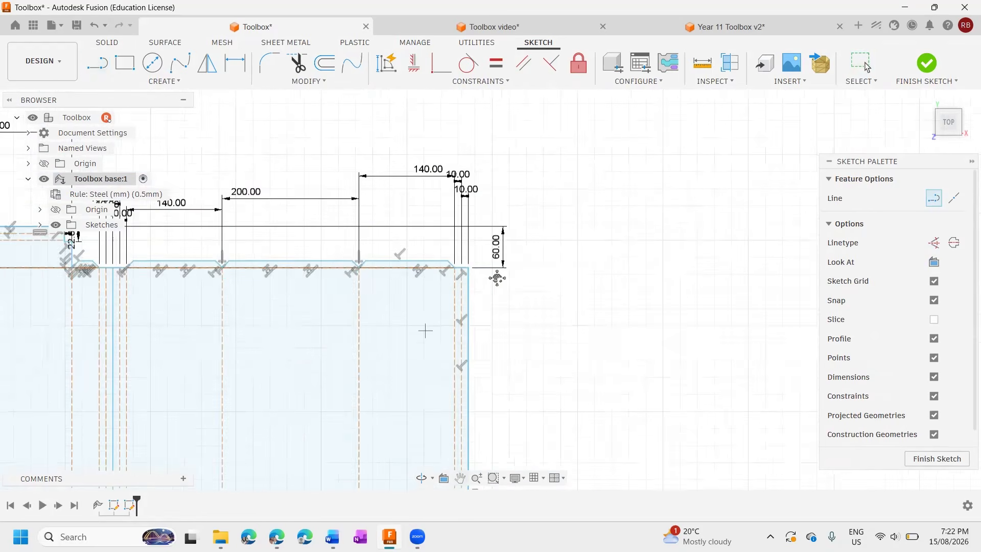
Finish the toolbox base sketch containing the two closed flat-pattern outlines.
middle_drag(497, 278, 649, 190)
scroll(412, 375, down, 1)
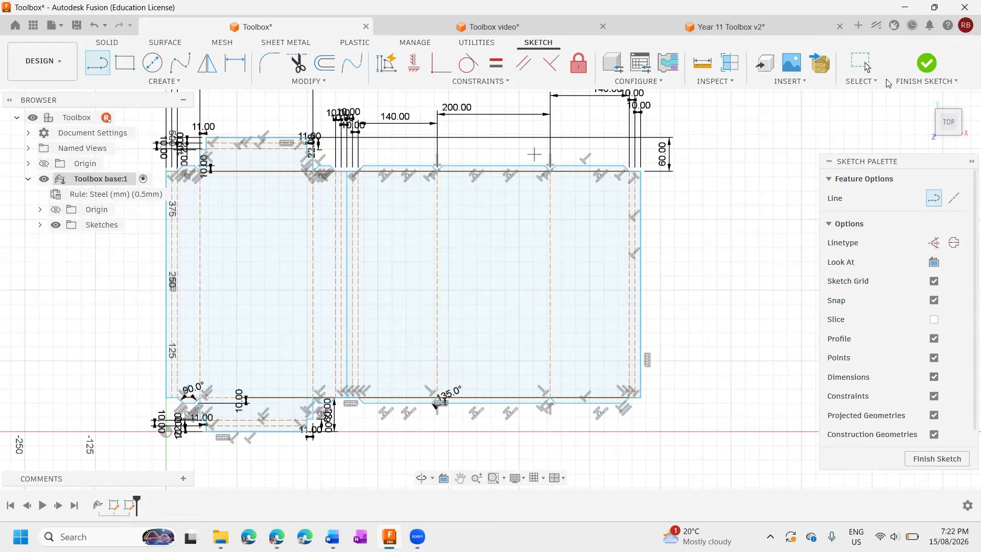
click(925, 66)
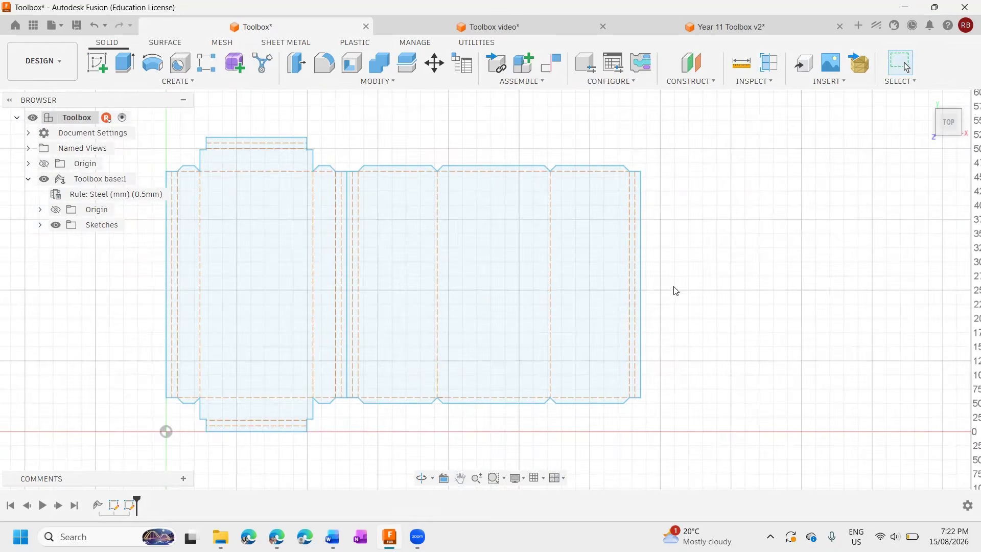
scroll(675, 292, up, 3)
scroll(674, 302, down, 5)
middle_drag(681, 331, 737, 307)
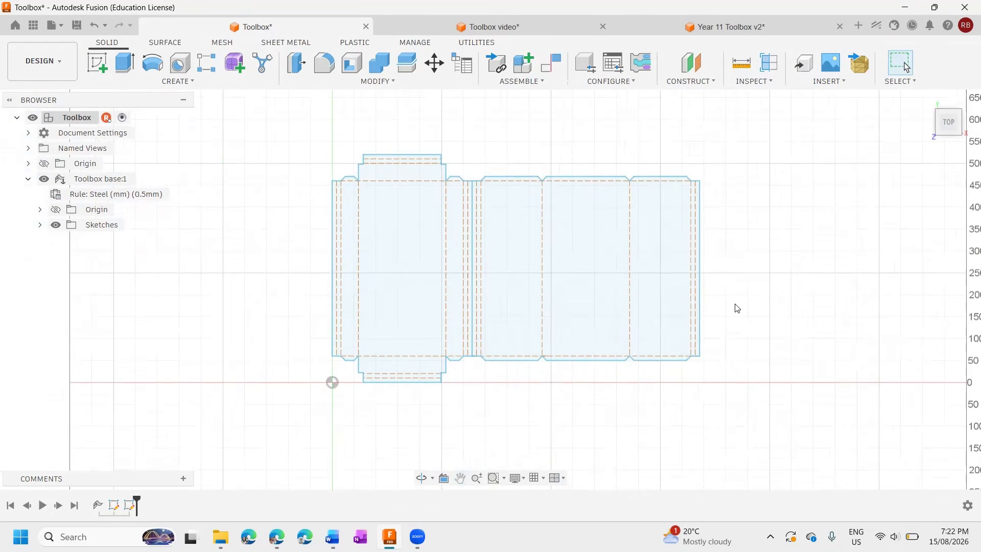
scroll(737, 307, up, 2)
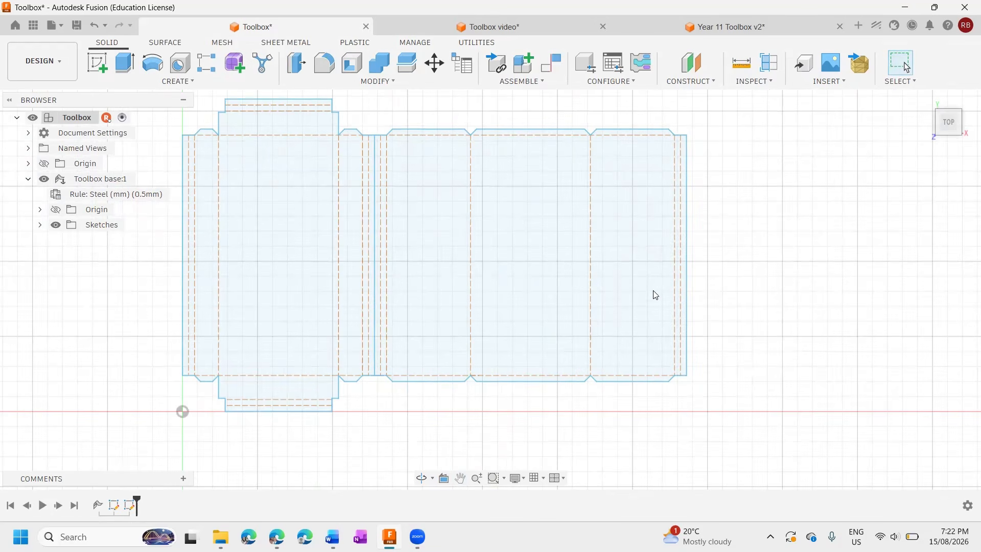
scroll(653, 292, down, 1)
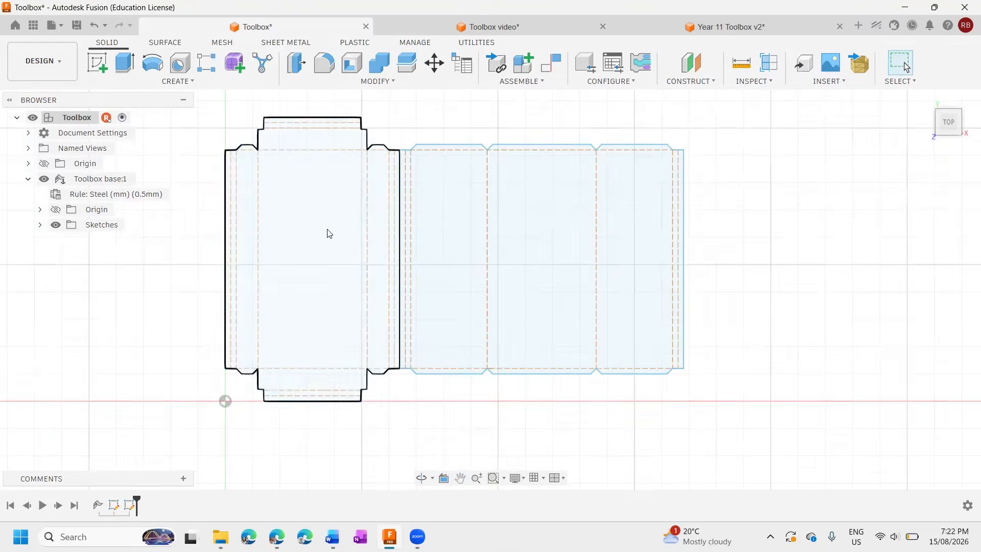